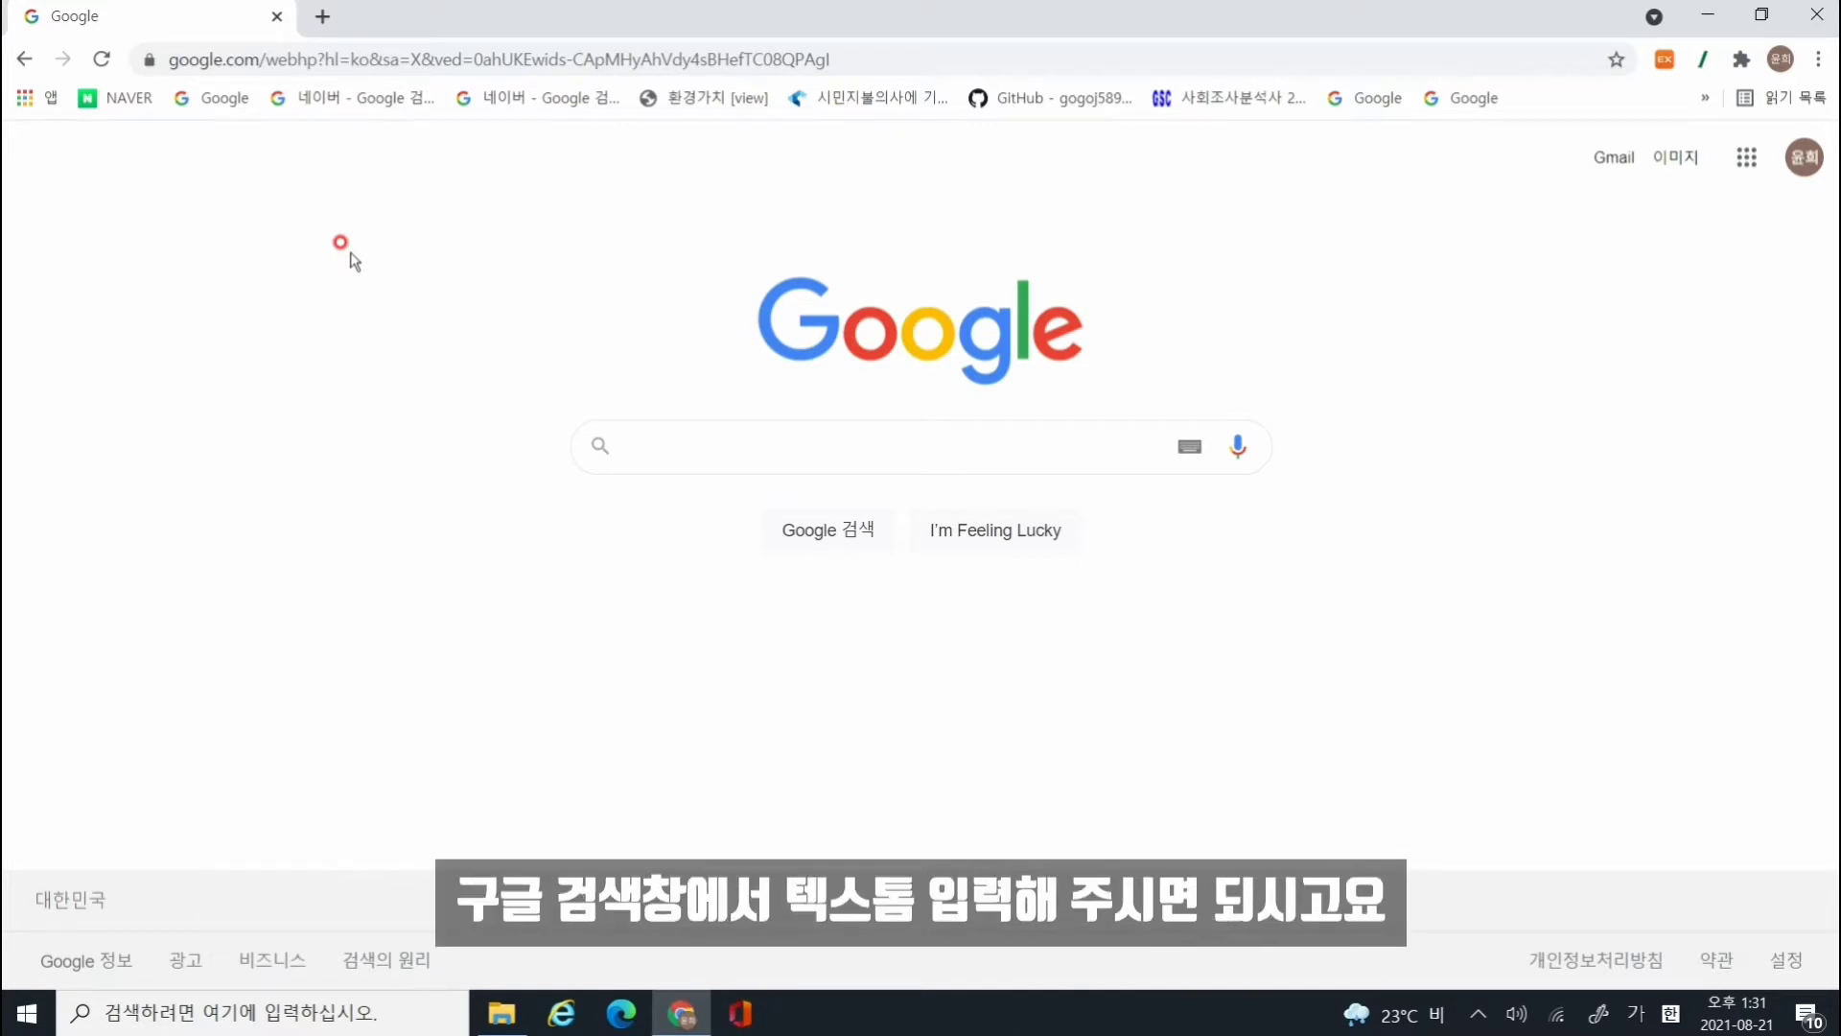
- Search Google for 텍스톰, open the TEXTOM site and enter its main TEXTOM analysis service
{"action": "type", "text": "텍스퇴"}
{"action": "key", "text": "Return"}
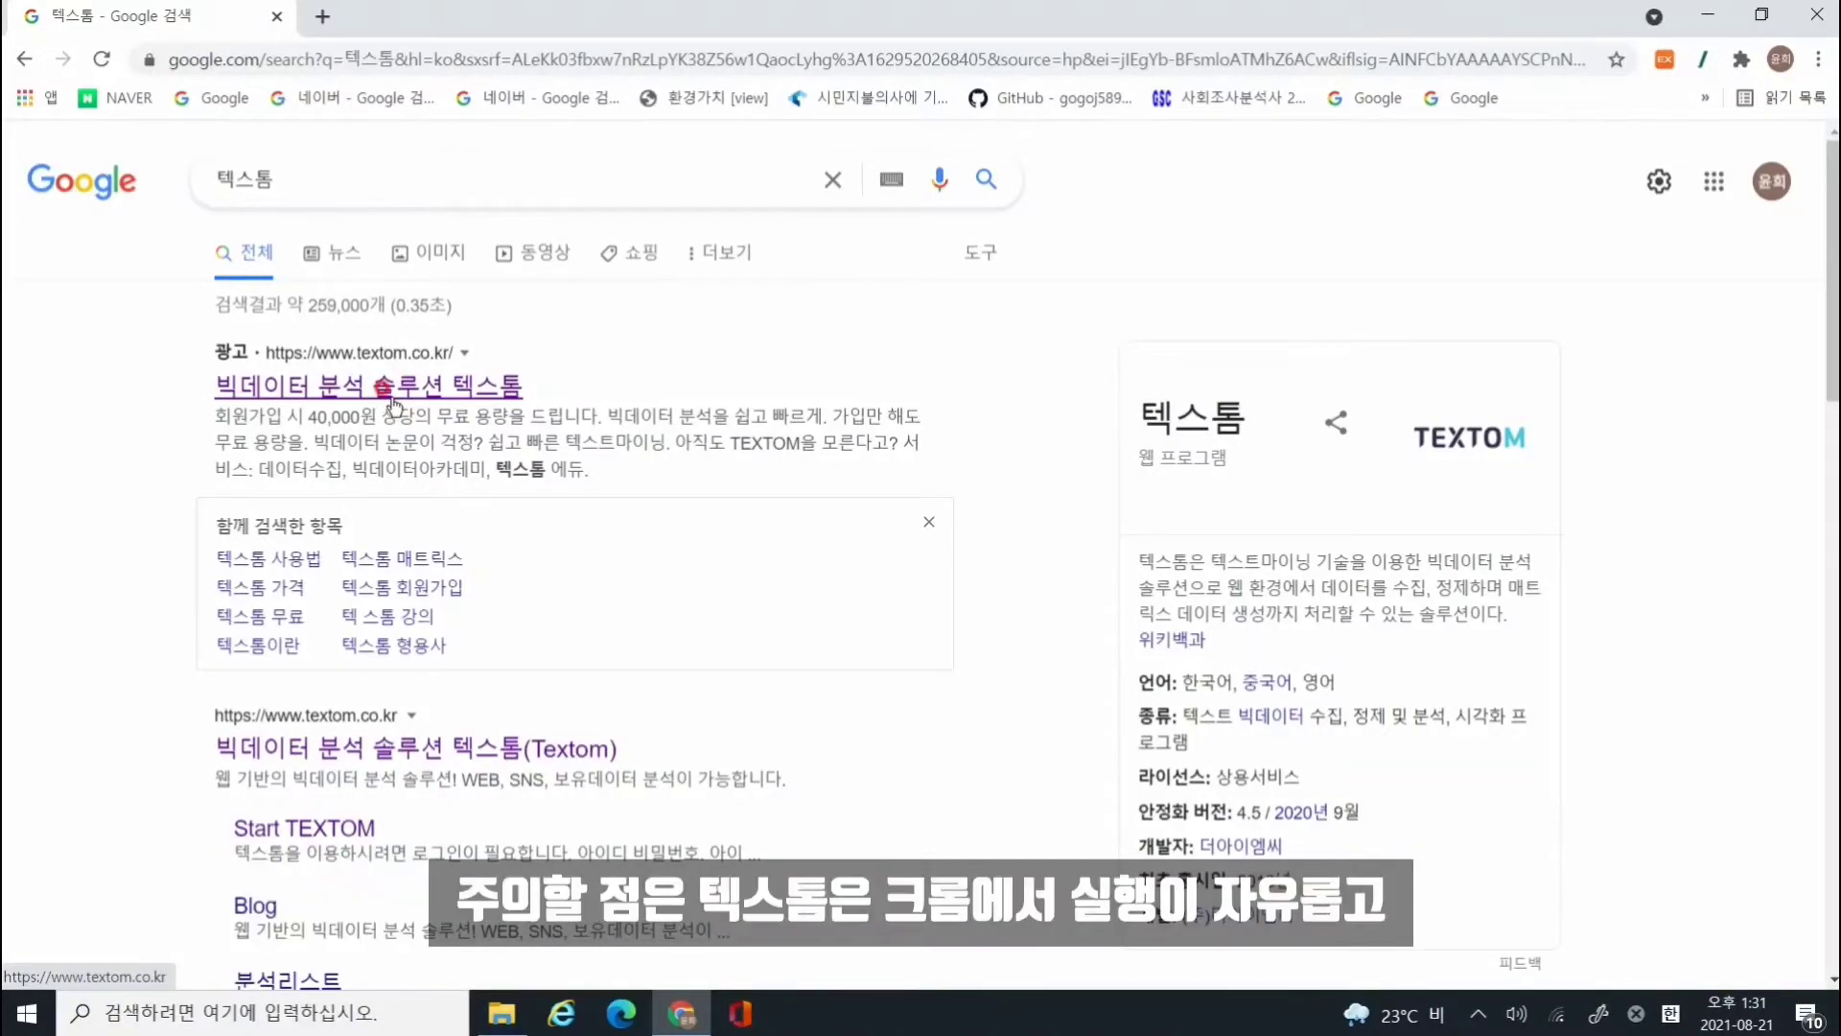
{"action": "left_click", "coordinate": [389, 399]}
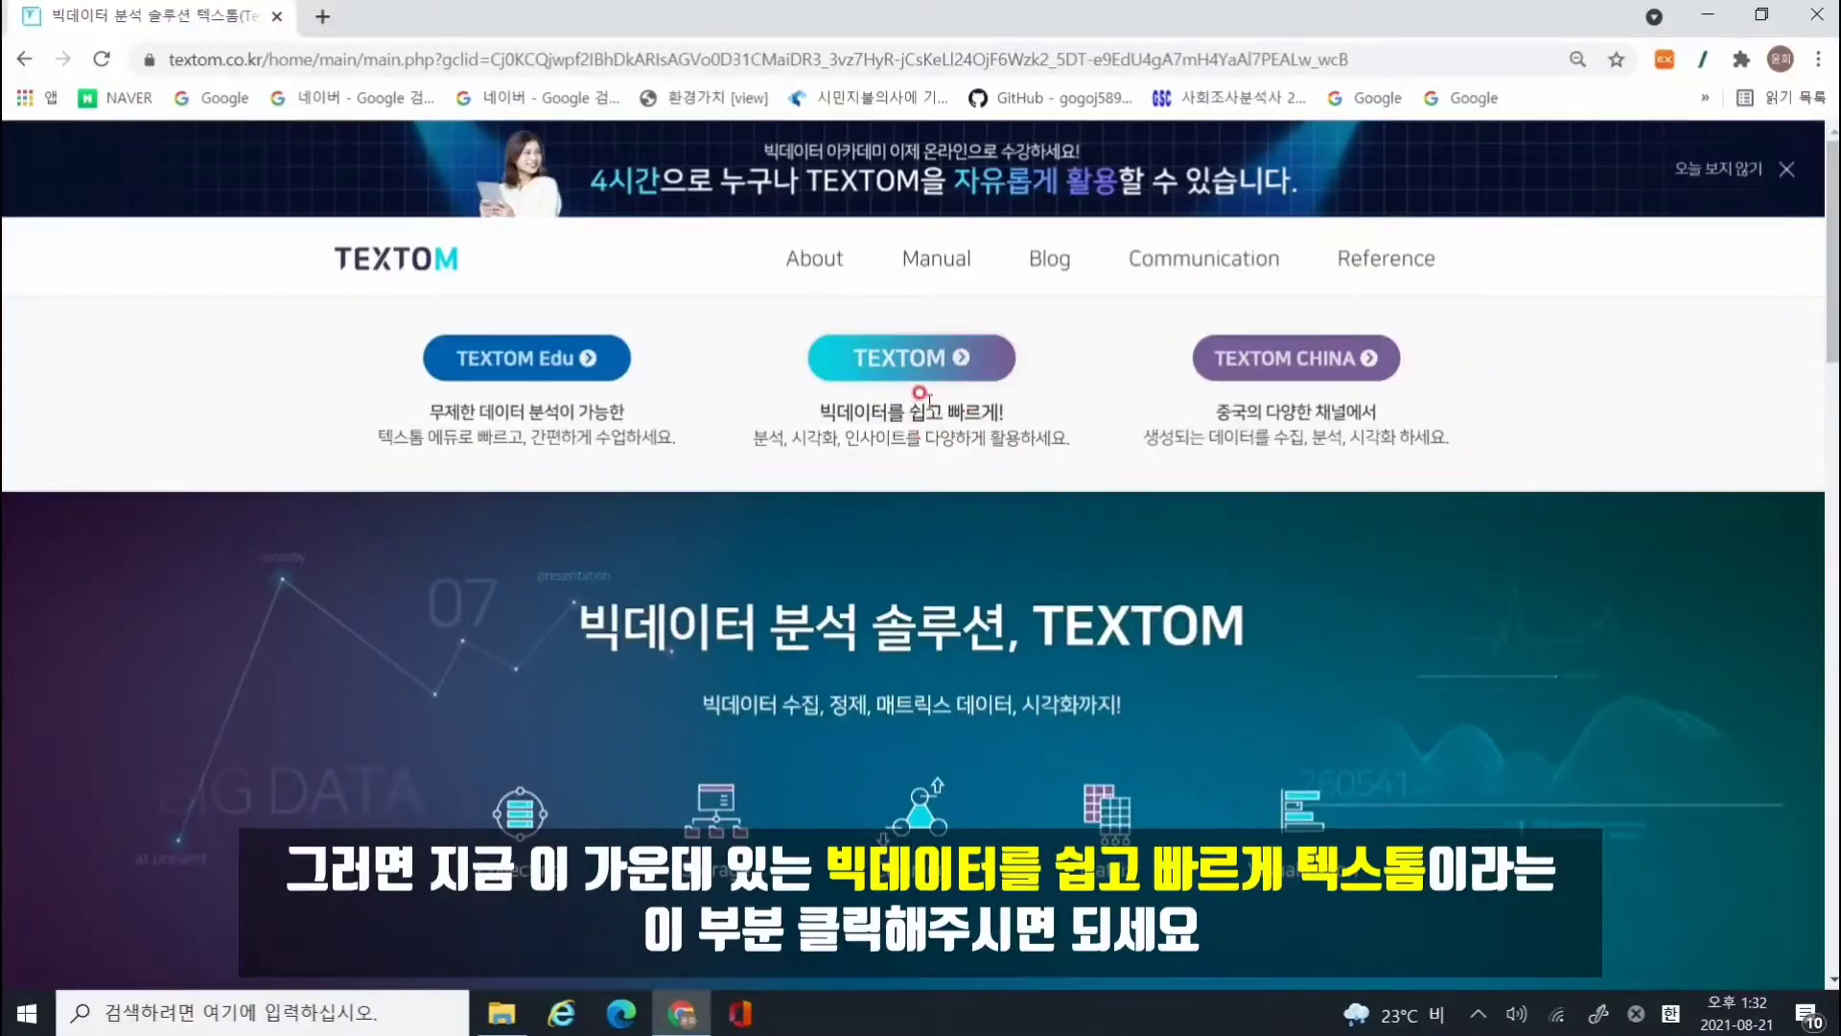
{"action": "left_click", "coordinate": [916, 374]}
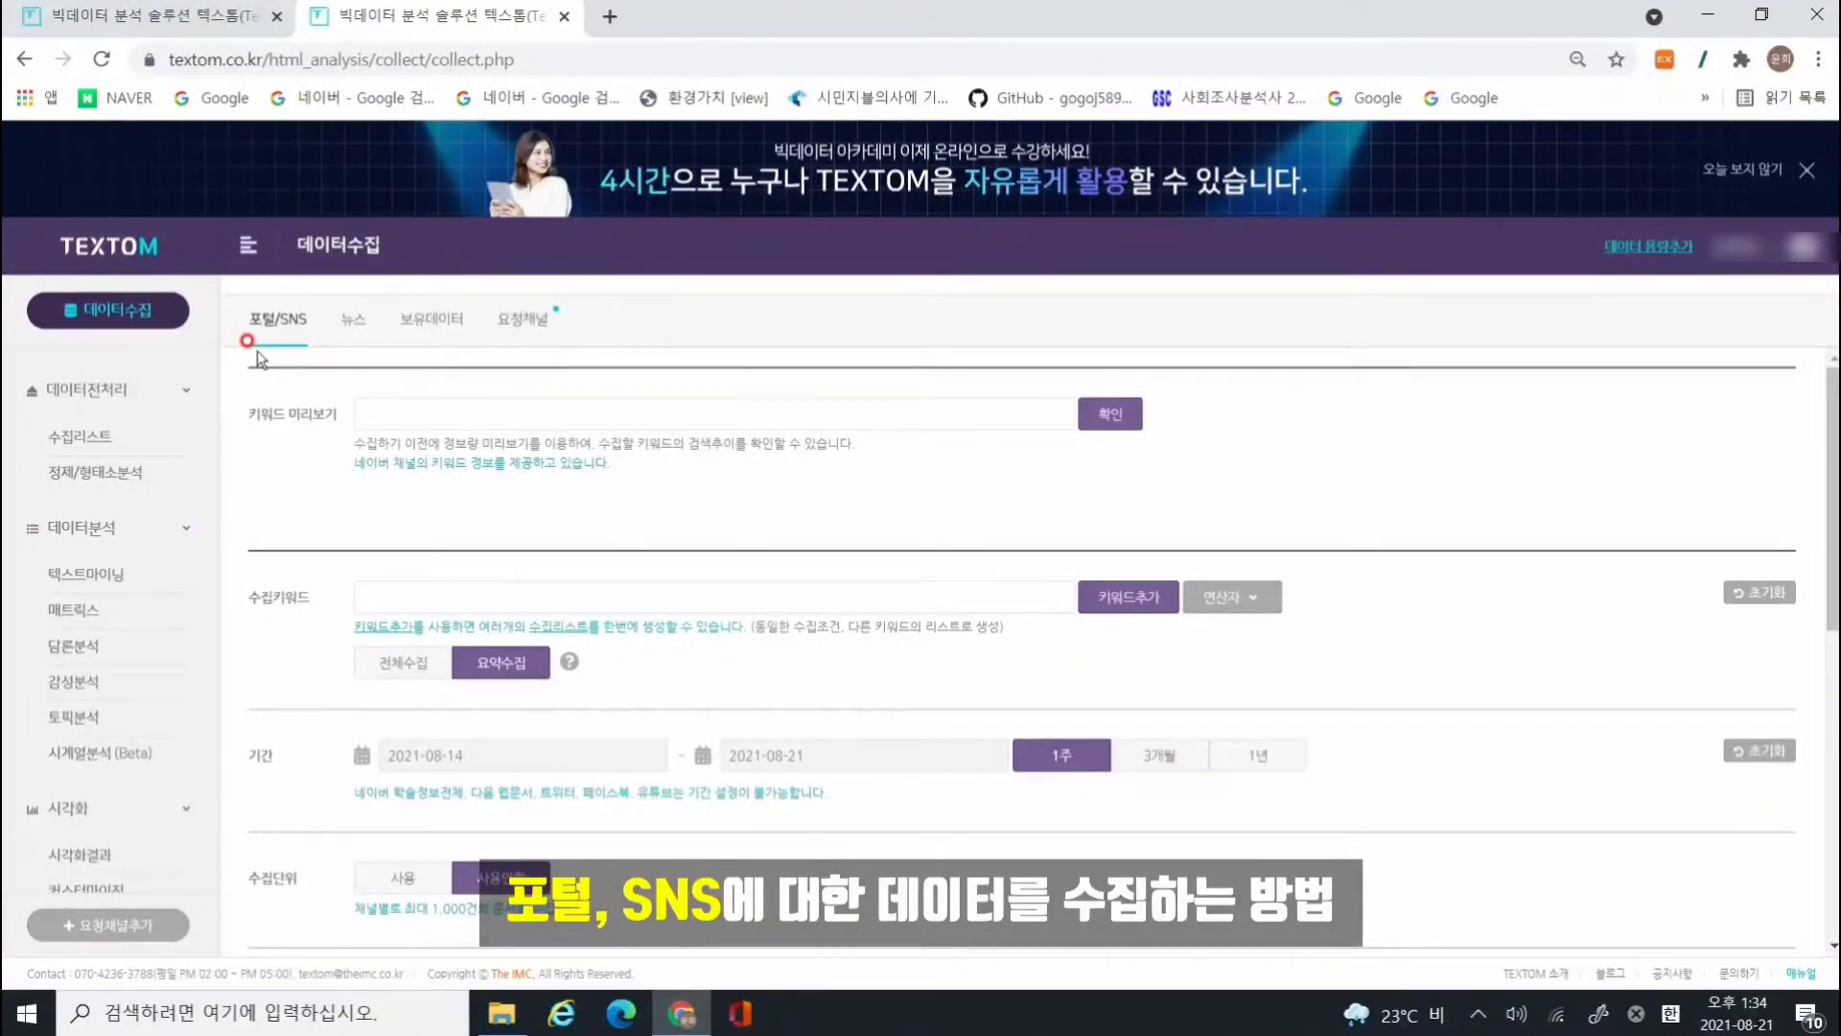
- Look through the data collection pages for news (뉴스), owned data (보유데이터) and requested channels (요청채널)
{"action": "left_click", "coordinate": [356, 322]}
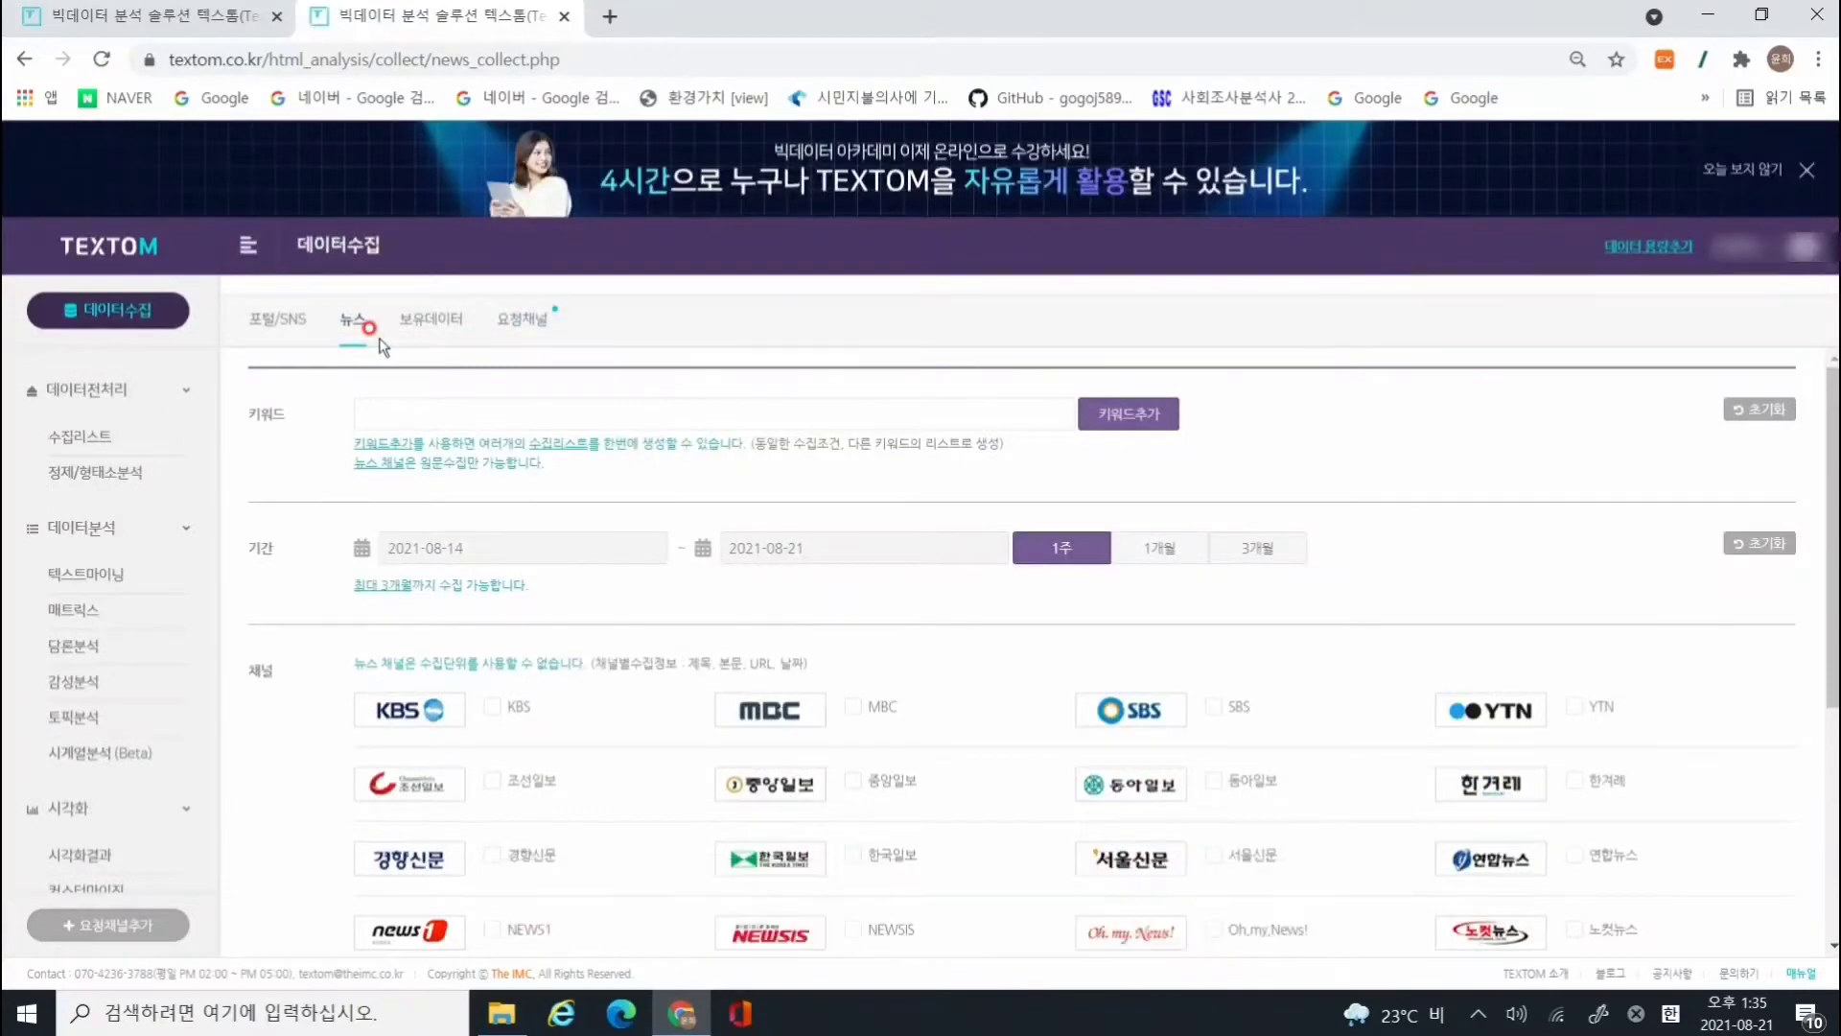
{"action": "left_click", "coordinate": [413, 326]}
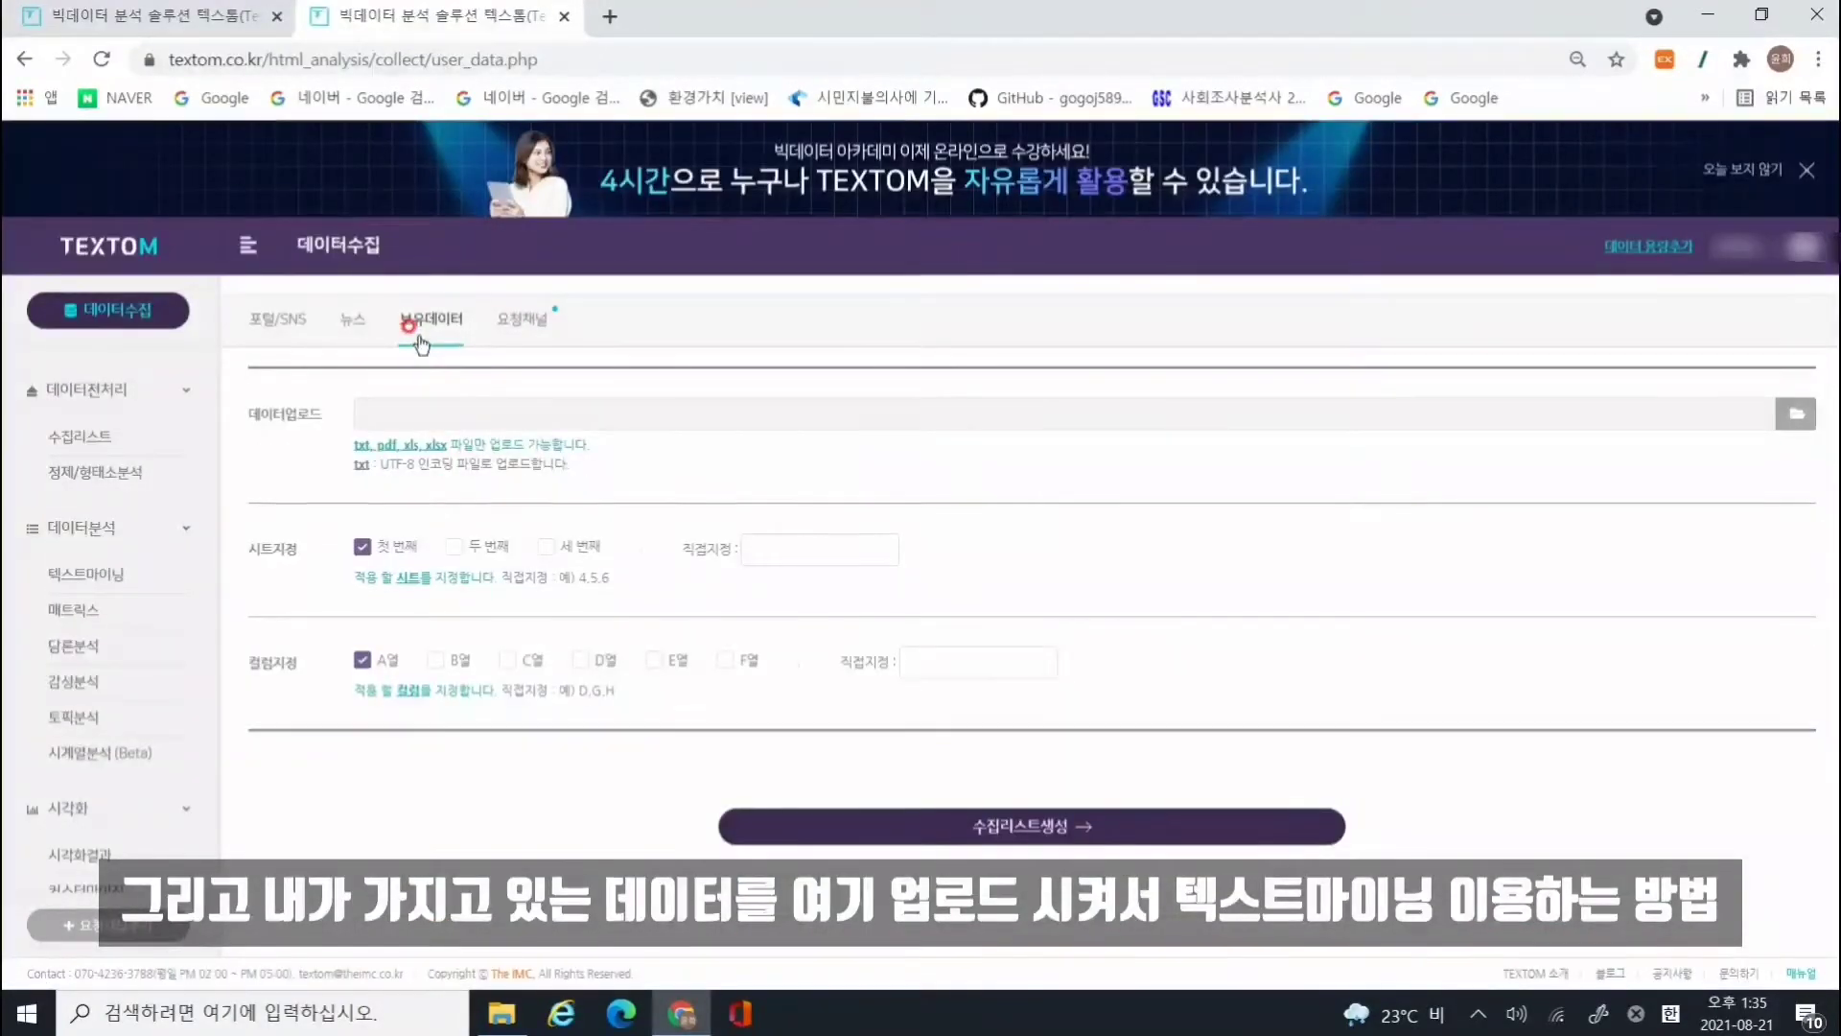
{"action": "left_click", "coordinate": [522, 318]}
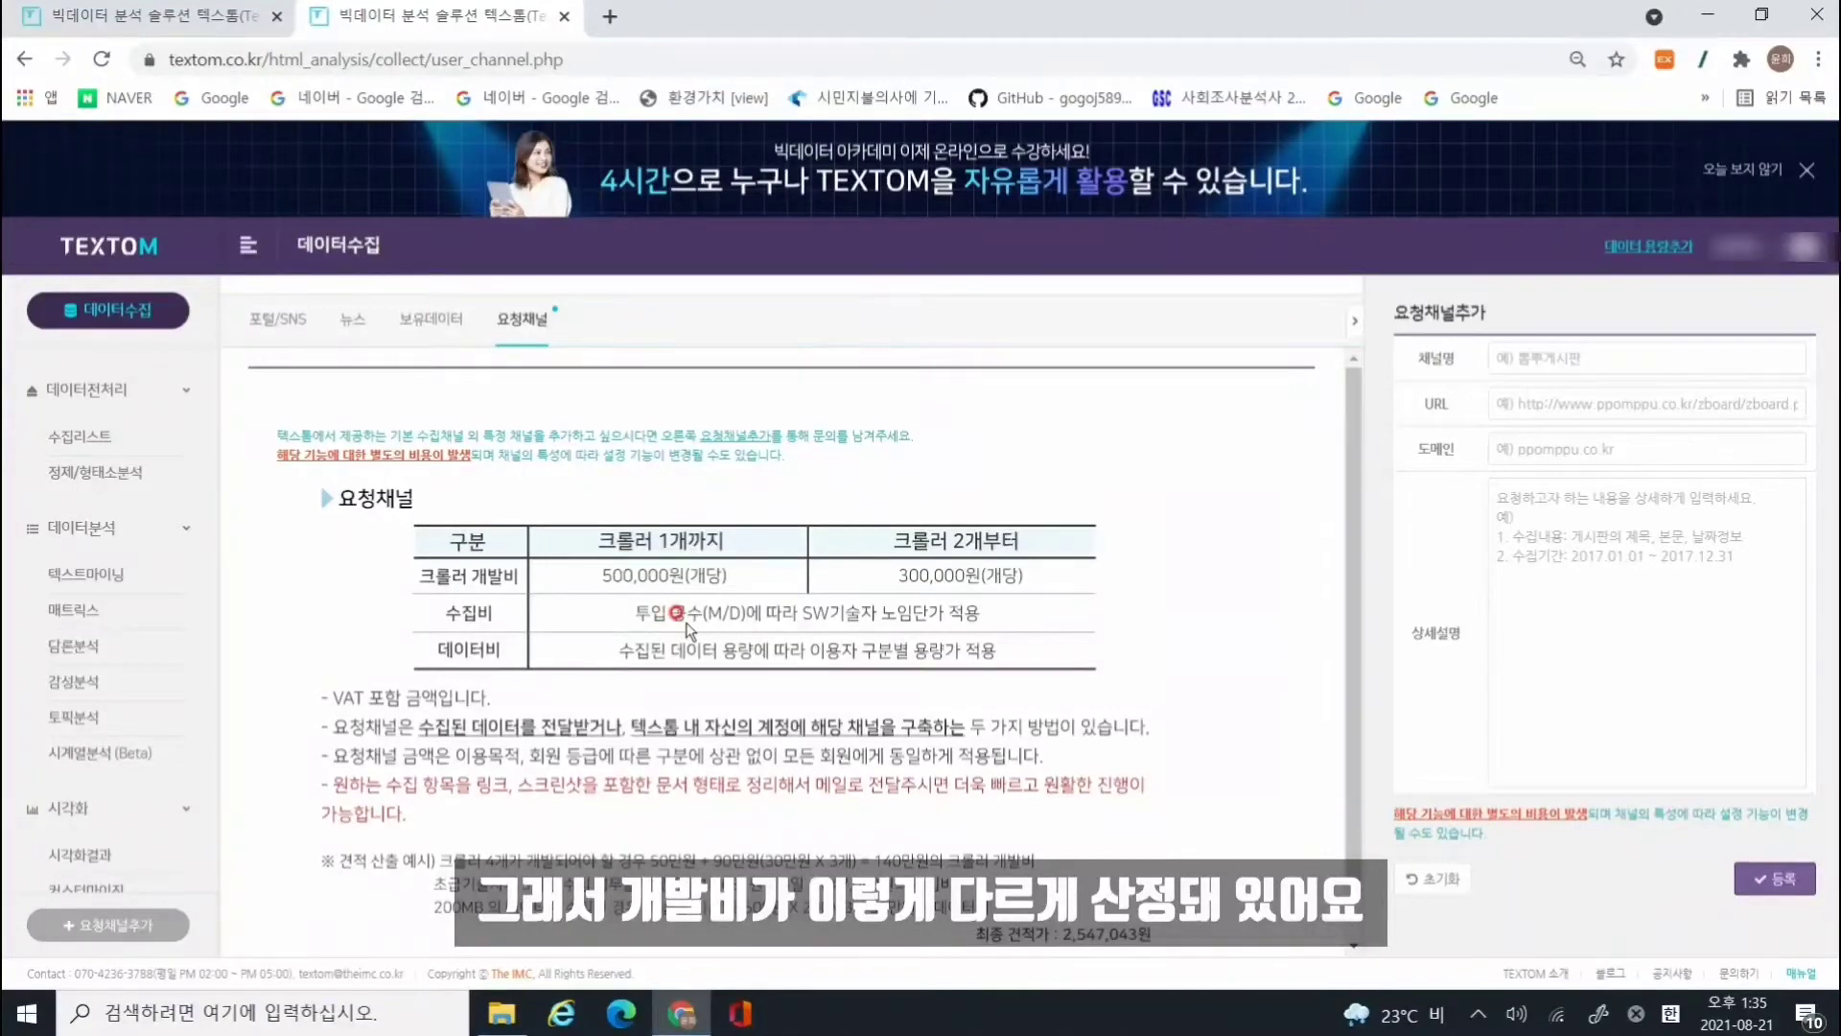
{"action": "scroll", "coordinate": [690, 630], "scroll_direction": "down", "scroll_amount": 1}
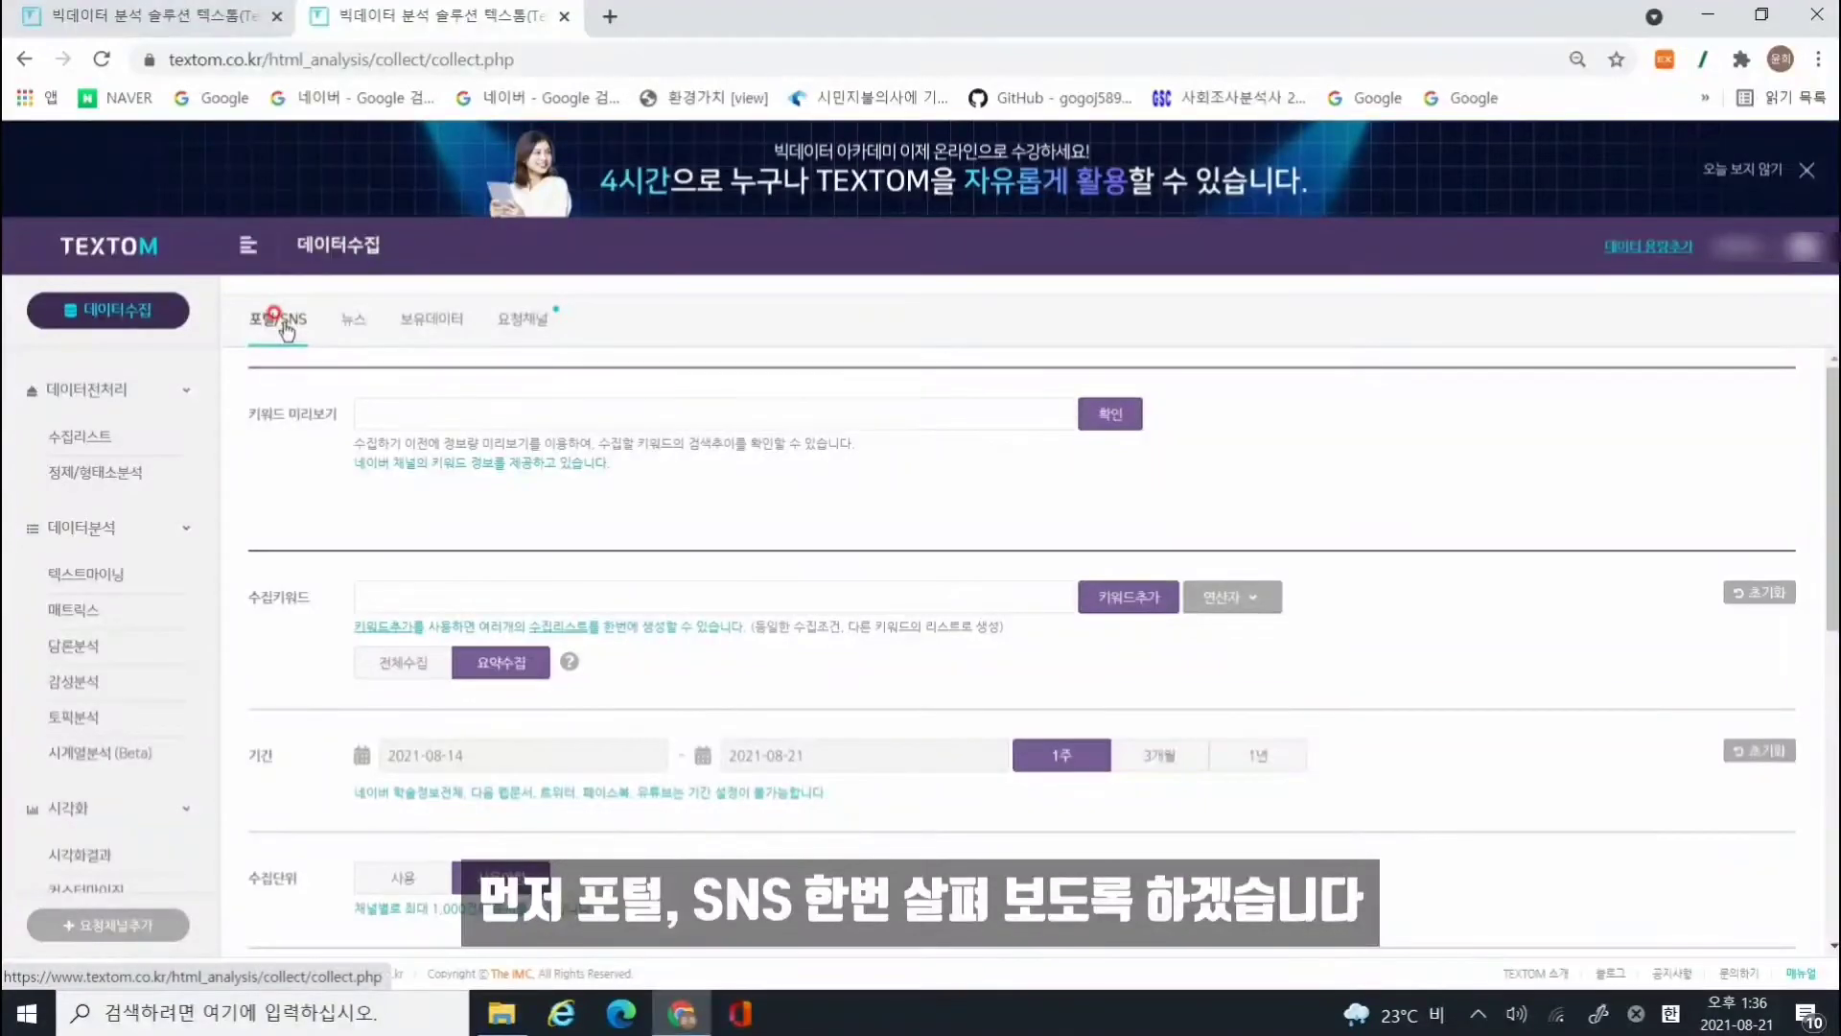
- Run a keyword preview for 한달살기 on the 포털/SNS collection page
{"action": "left_click", "coordinate": [388, 414]}
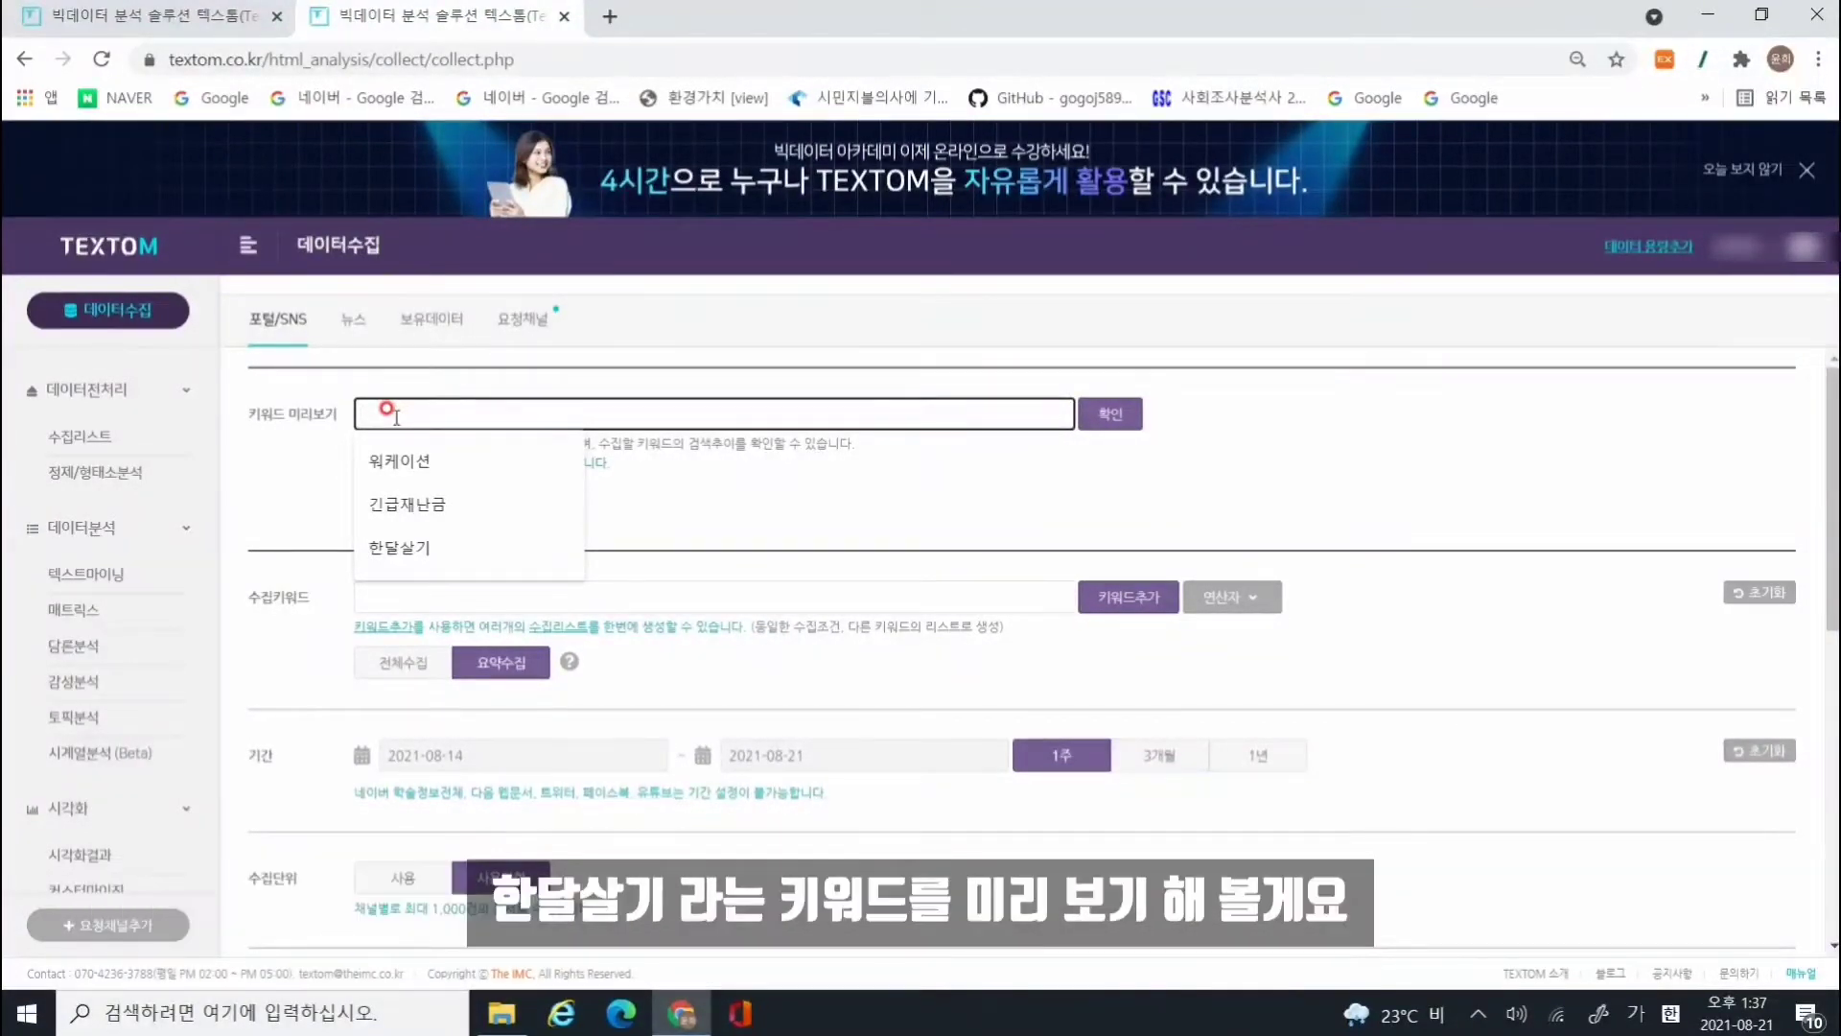
{"action": "type", "text": "한"}
{"action": "key", "text": "Down"}
{"action": "key", "text": "Return"}
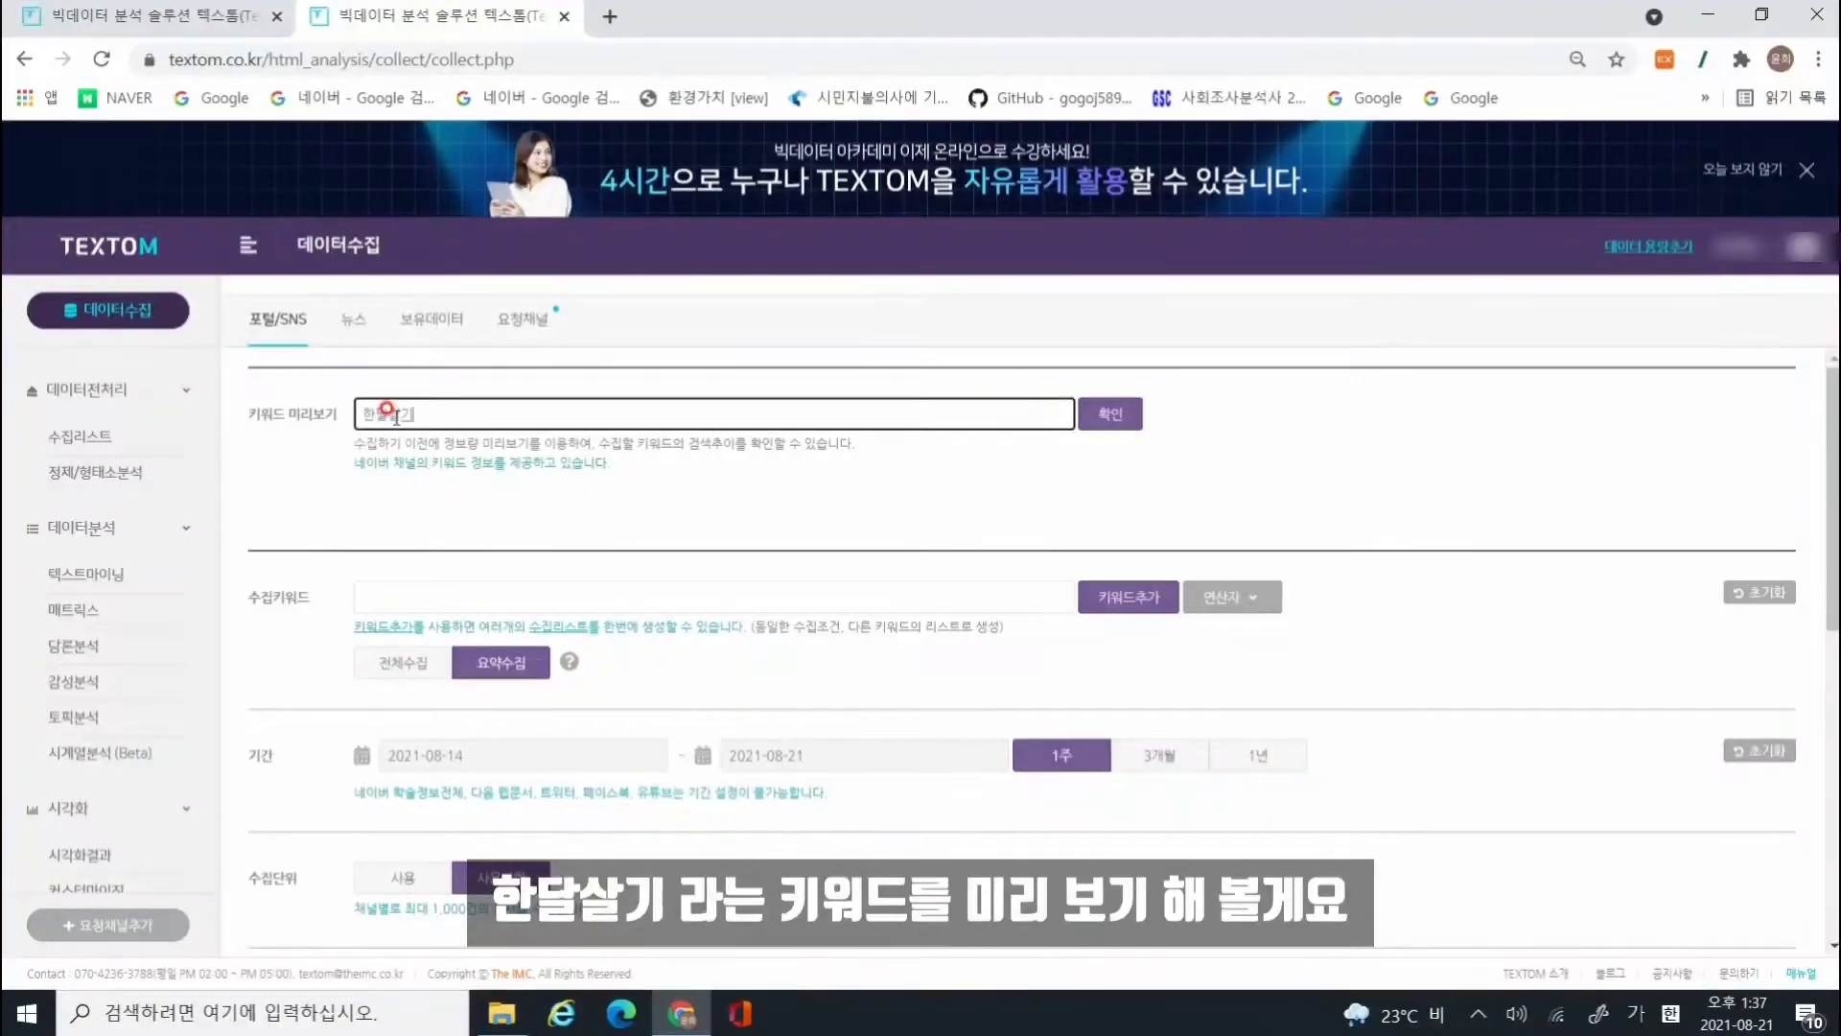
{"action": "left_click", "coordinate": [1108, 412]}
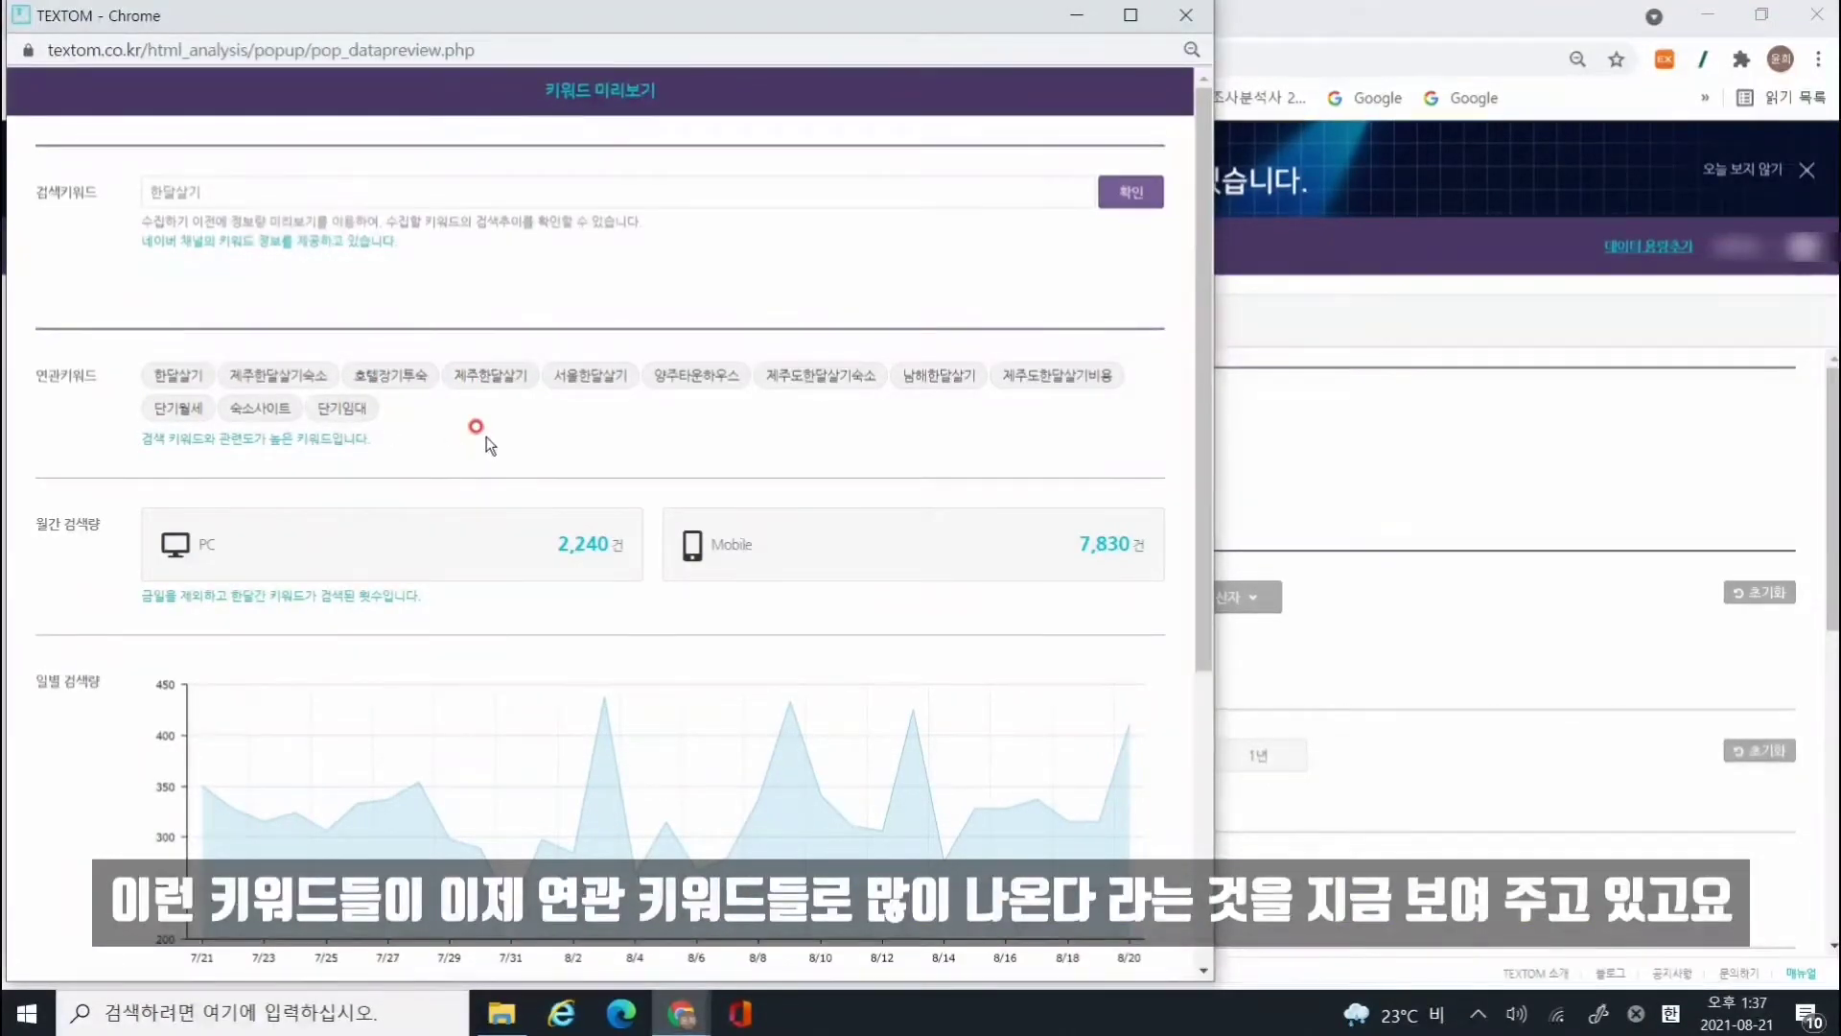
- Examine the preview's related keywords, monthly and daily search volumes and one-year search ratio, and close the preview
{"action": "scroll", "coordinate": [487, 439], "scroll_direction": "down", "scroll_amount": 1}
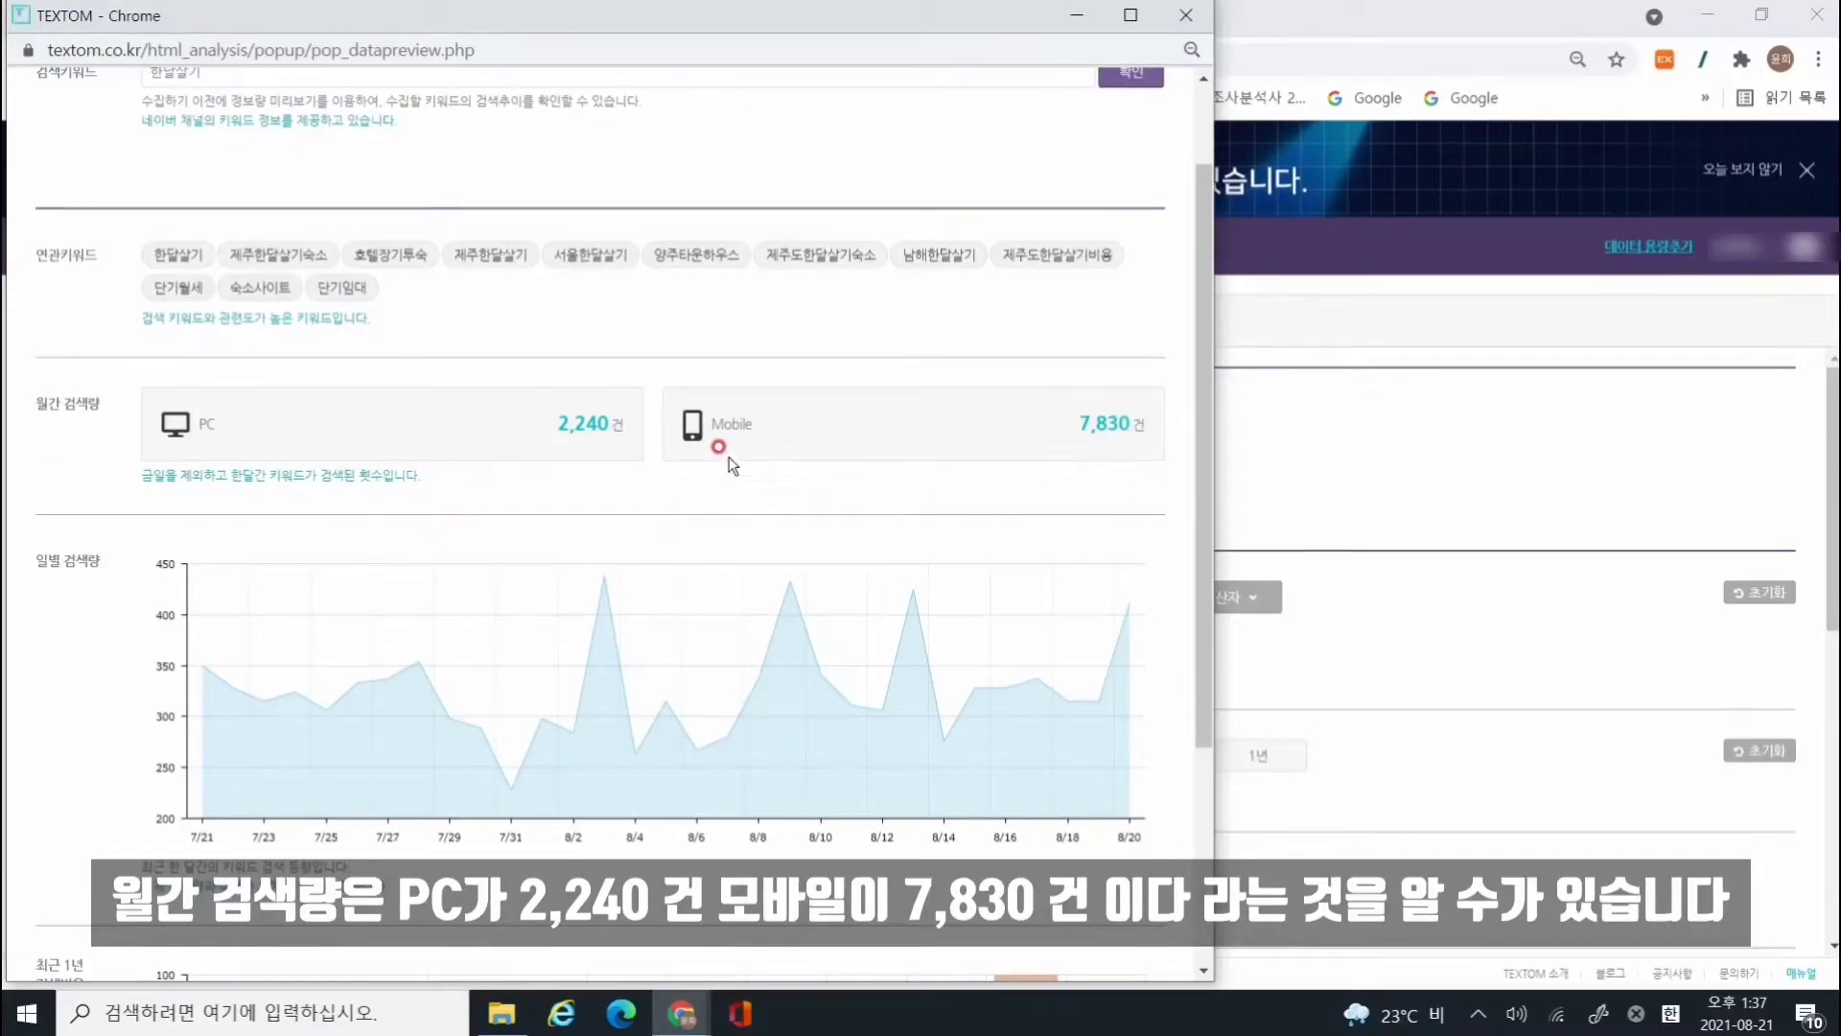
{"action": "scroll", "coordinate": [633, 477], "scroll_direction": "down", "scroll_amount": 1}
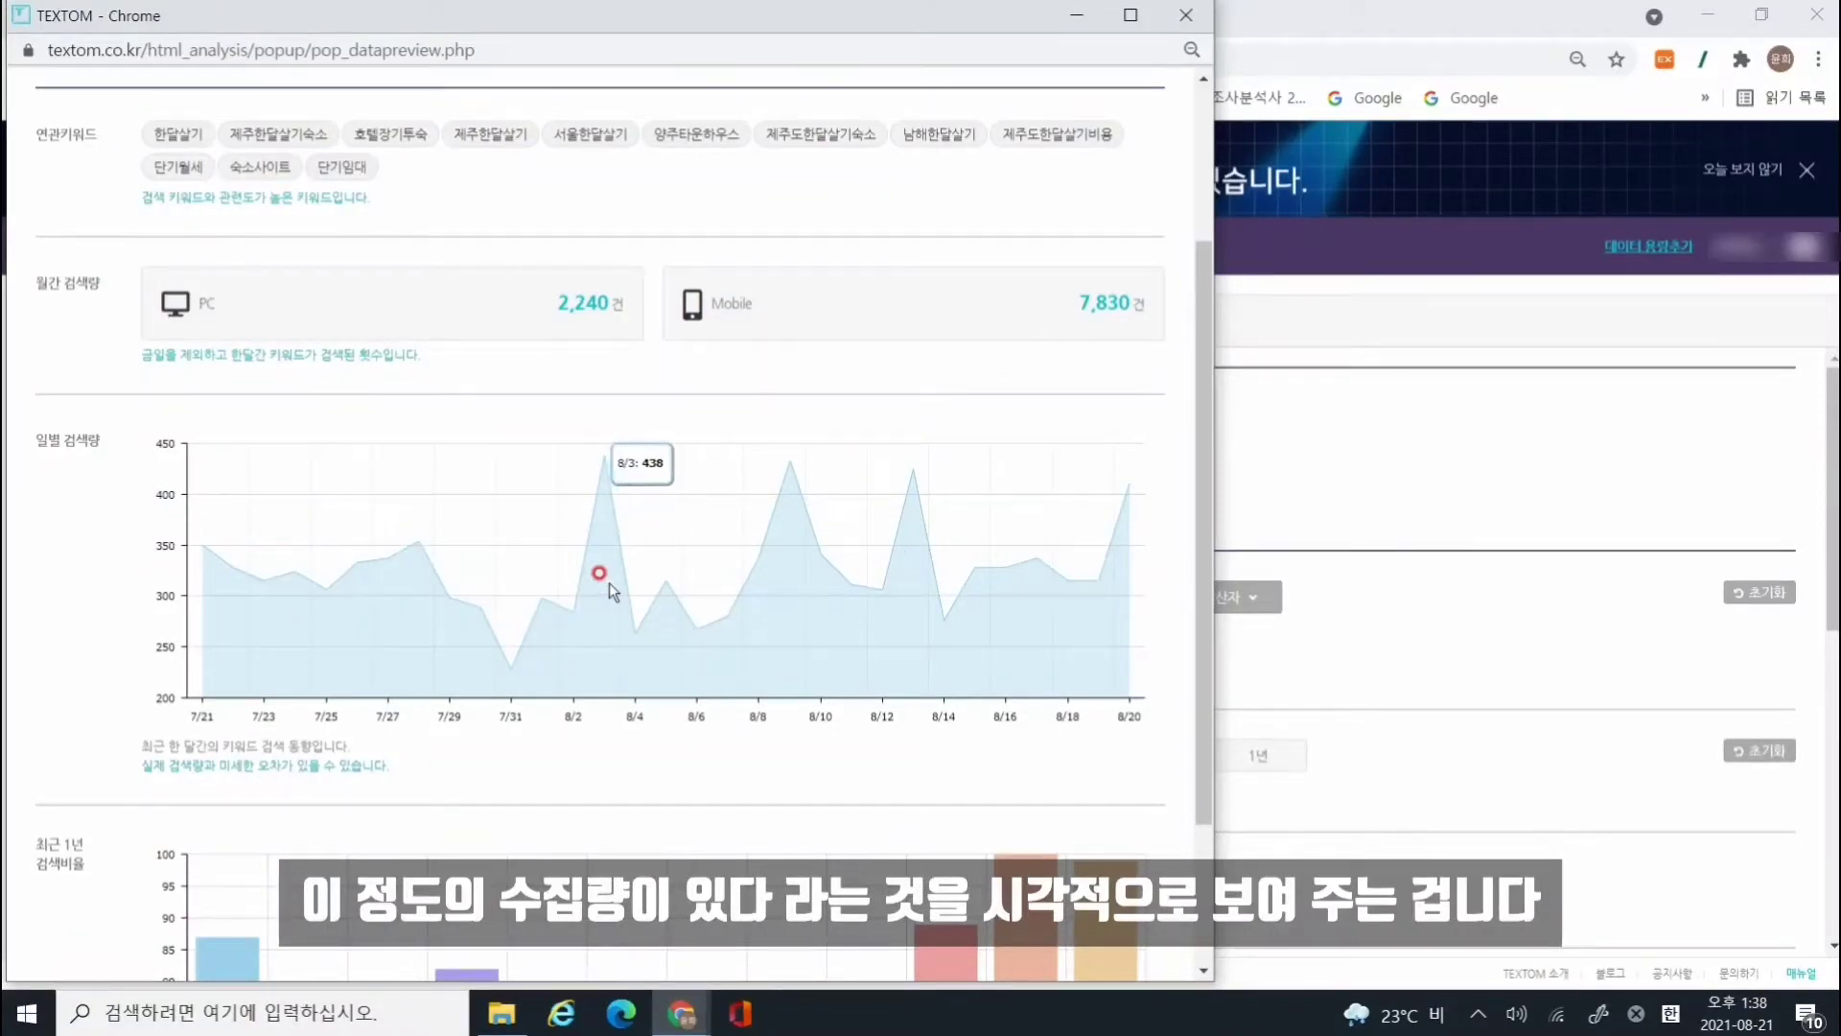
{"action": "scroll", "coordinate": [610, 585], "scroll_direction": "down", "scroll_amount": 2}
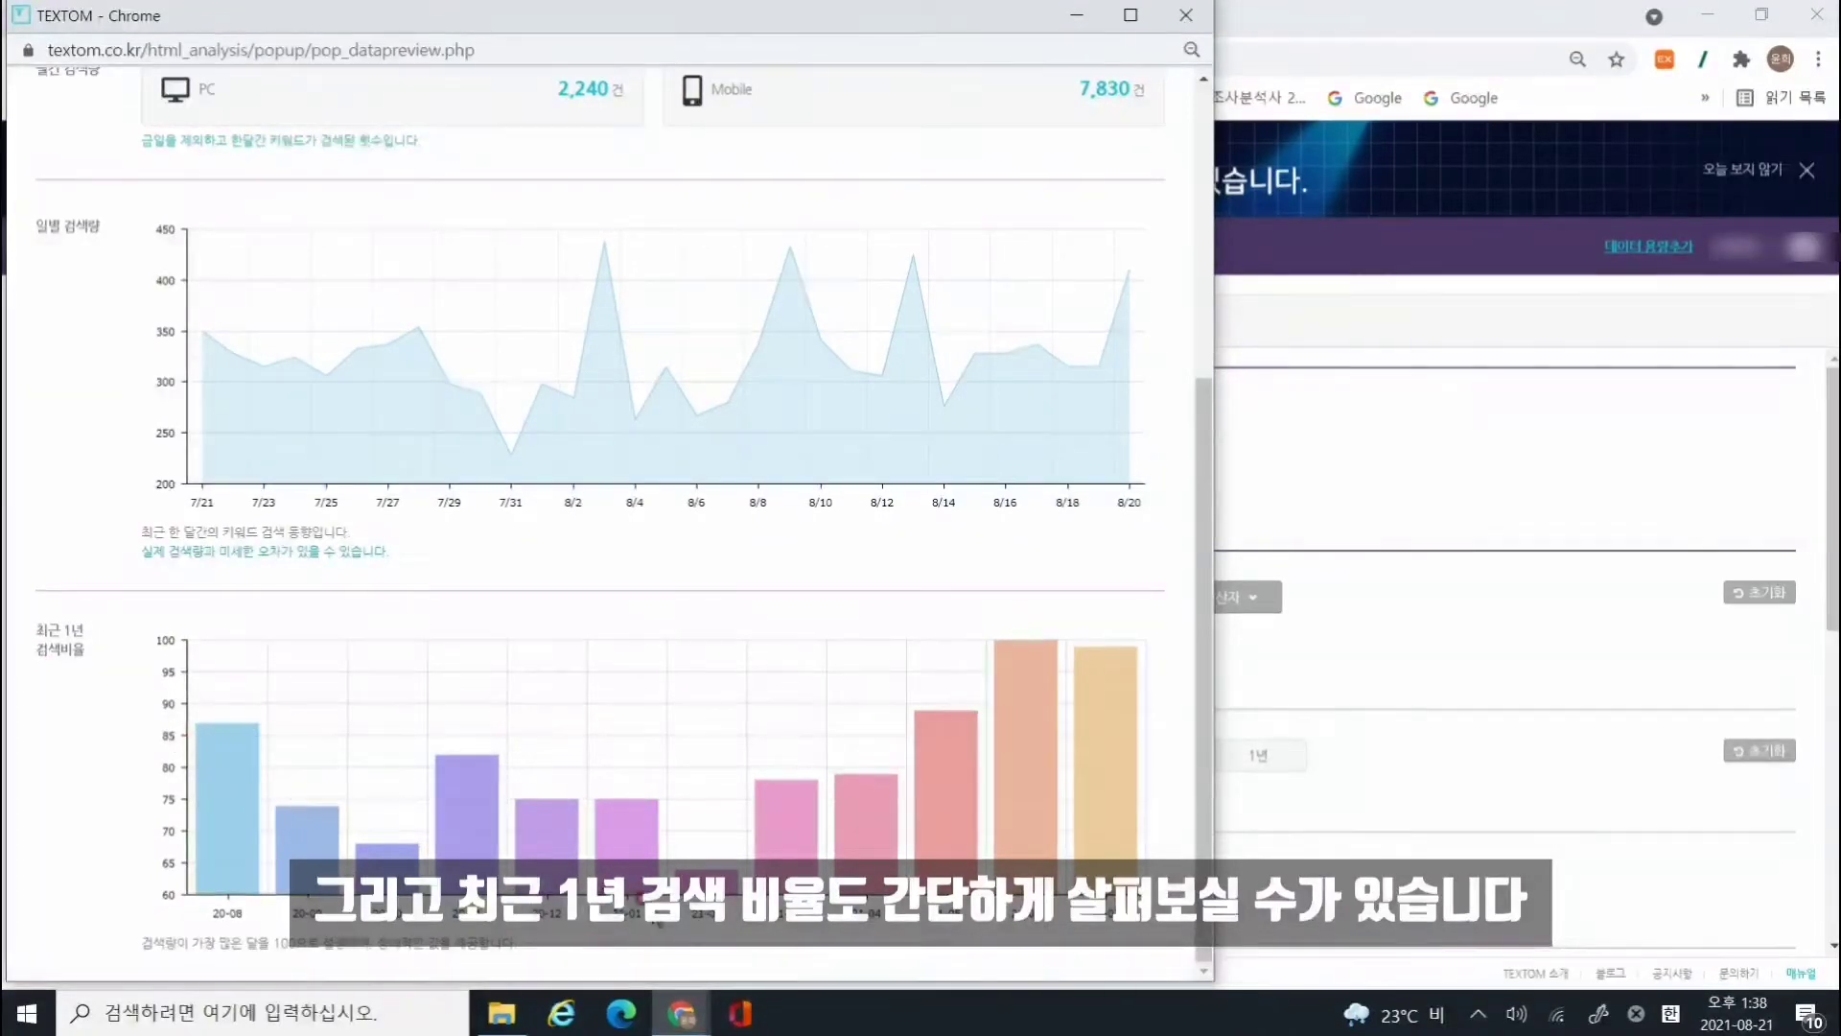
{"action": "scroll", "coordinate": [645, 836], "scroll_direction": "up", "scroll_amount": 3}
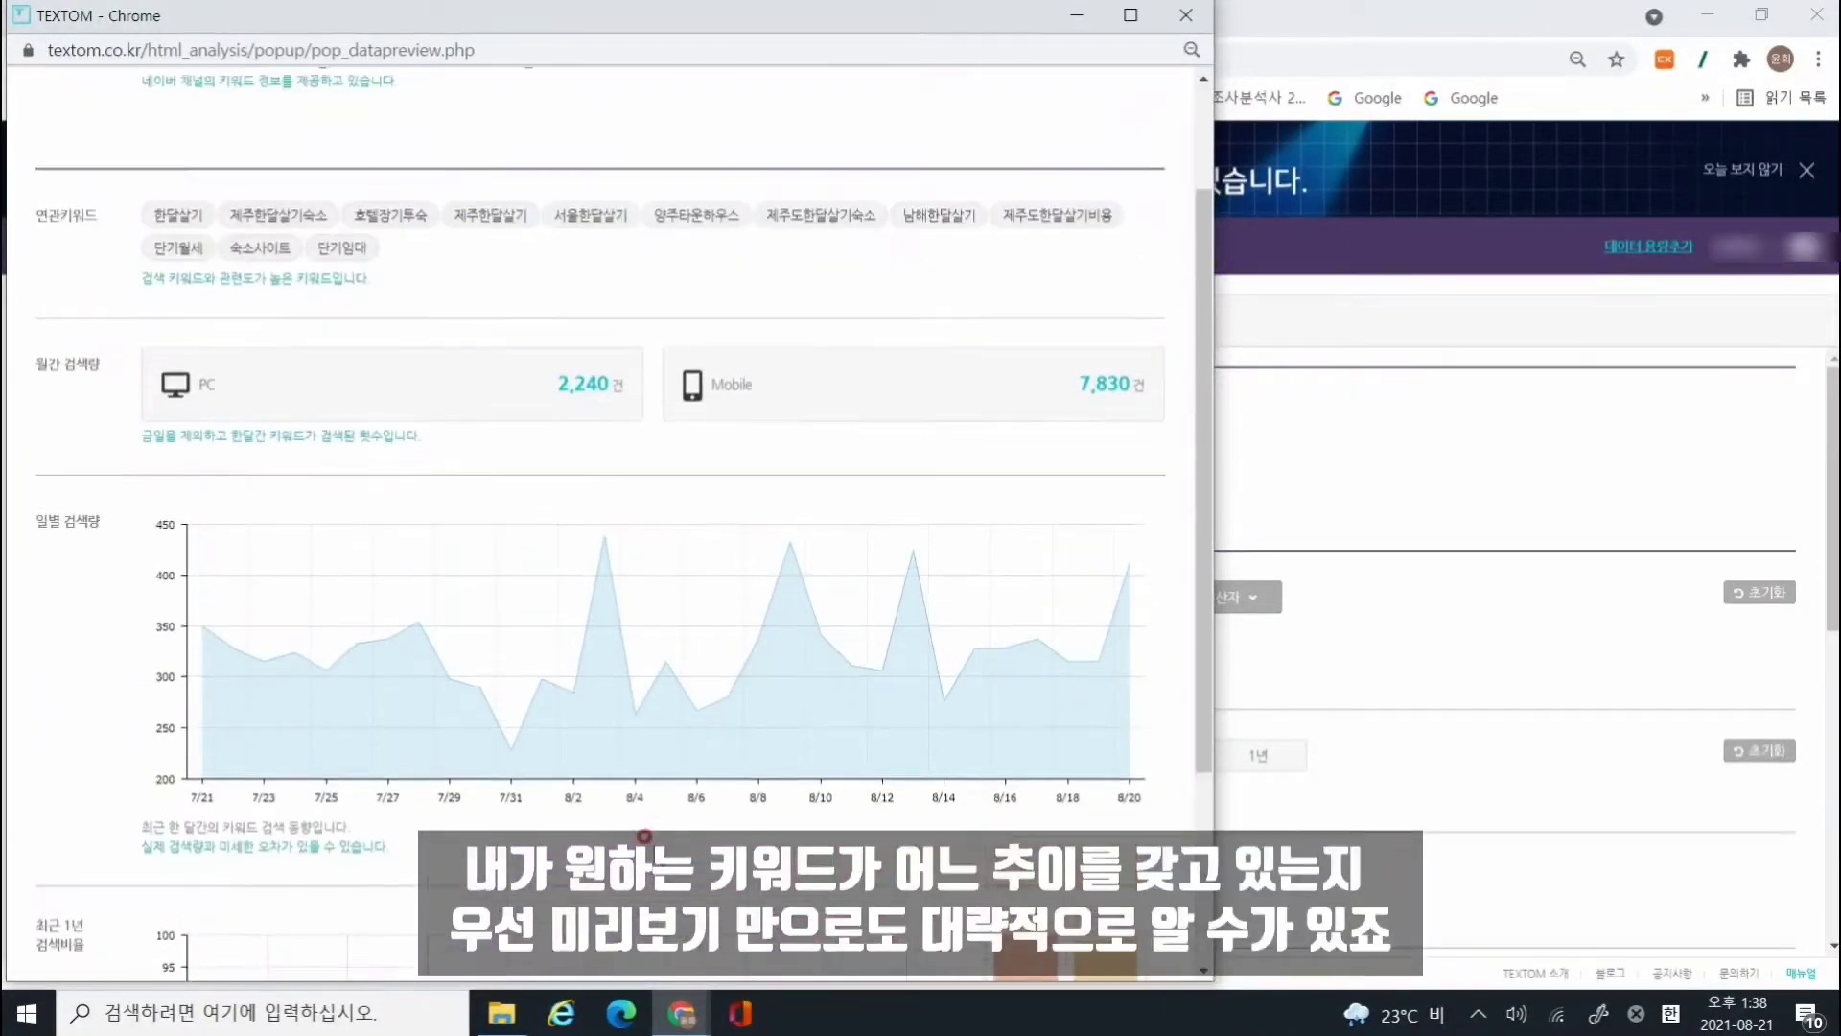
{"action": "scroll", "coordinate": [645, 835], "scroll_direction": "up", "scroll_amount": 1}
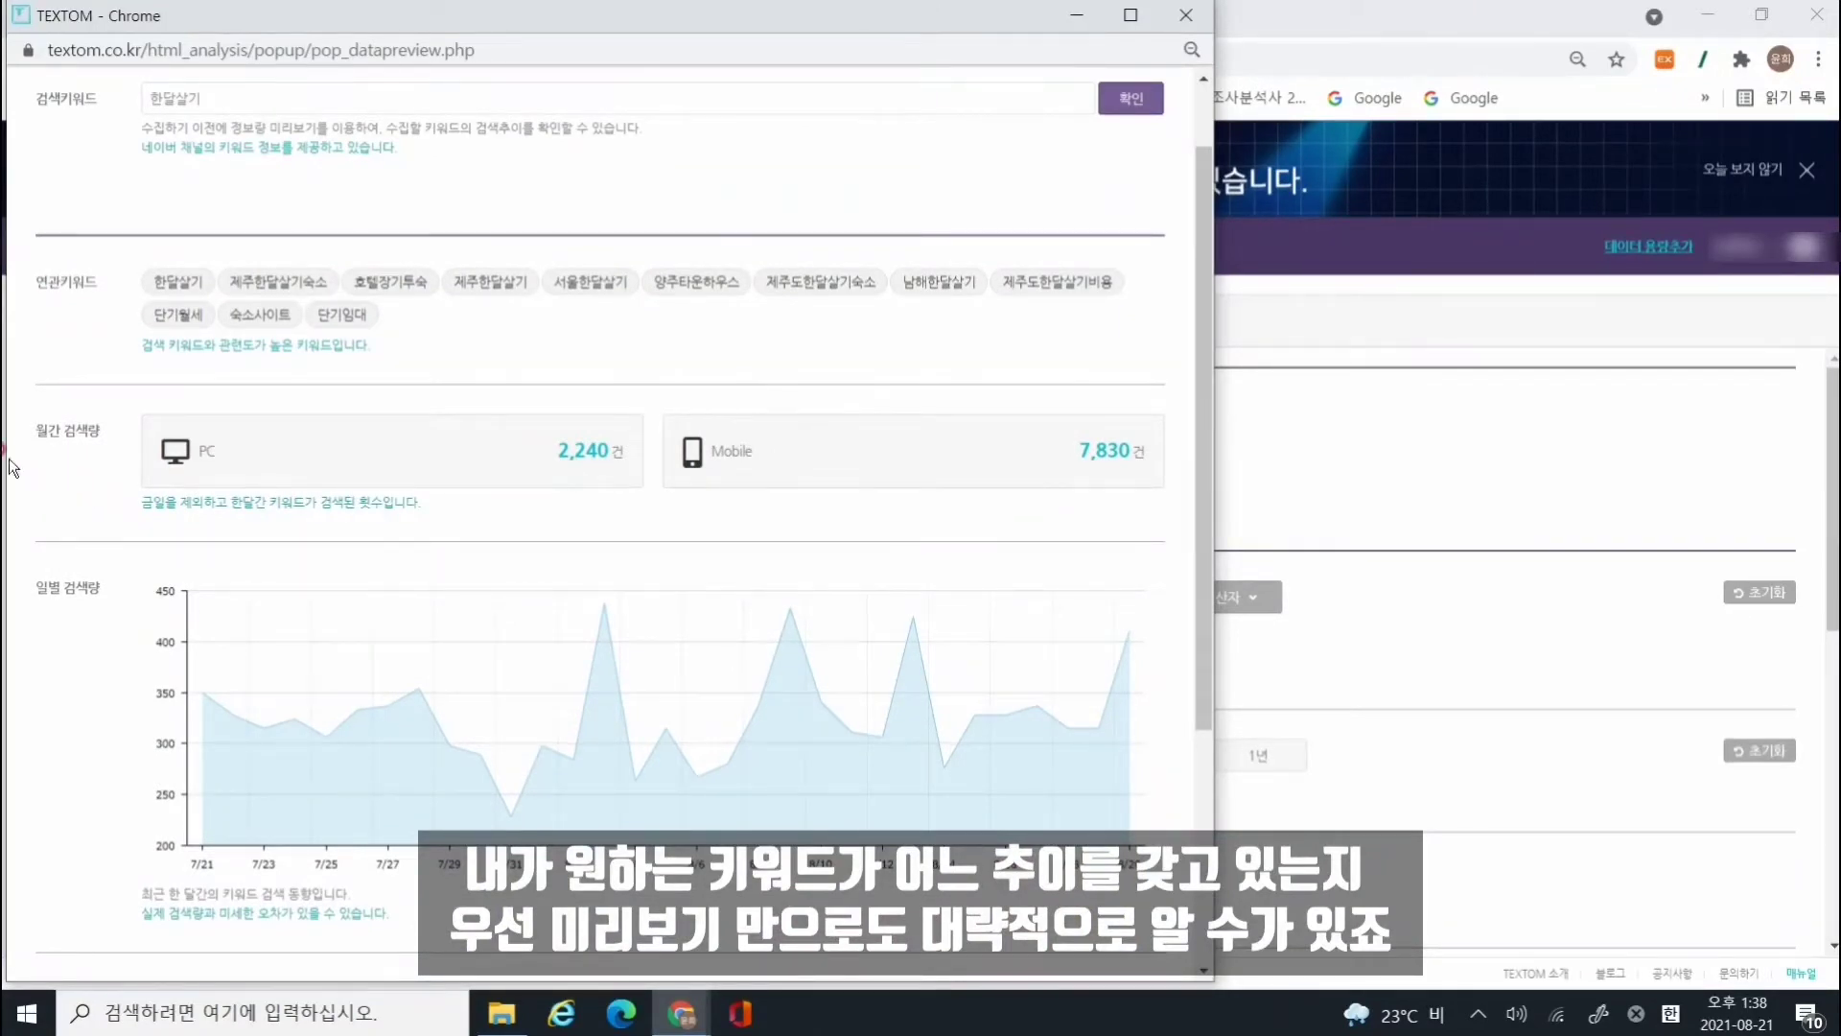
{"action": "mouse_move", "coordinate": [633, 737]}
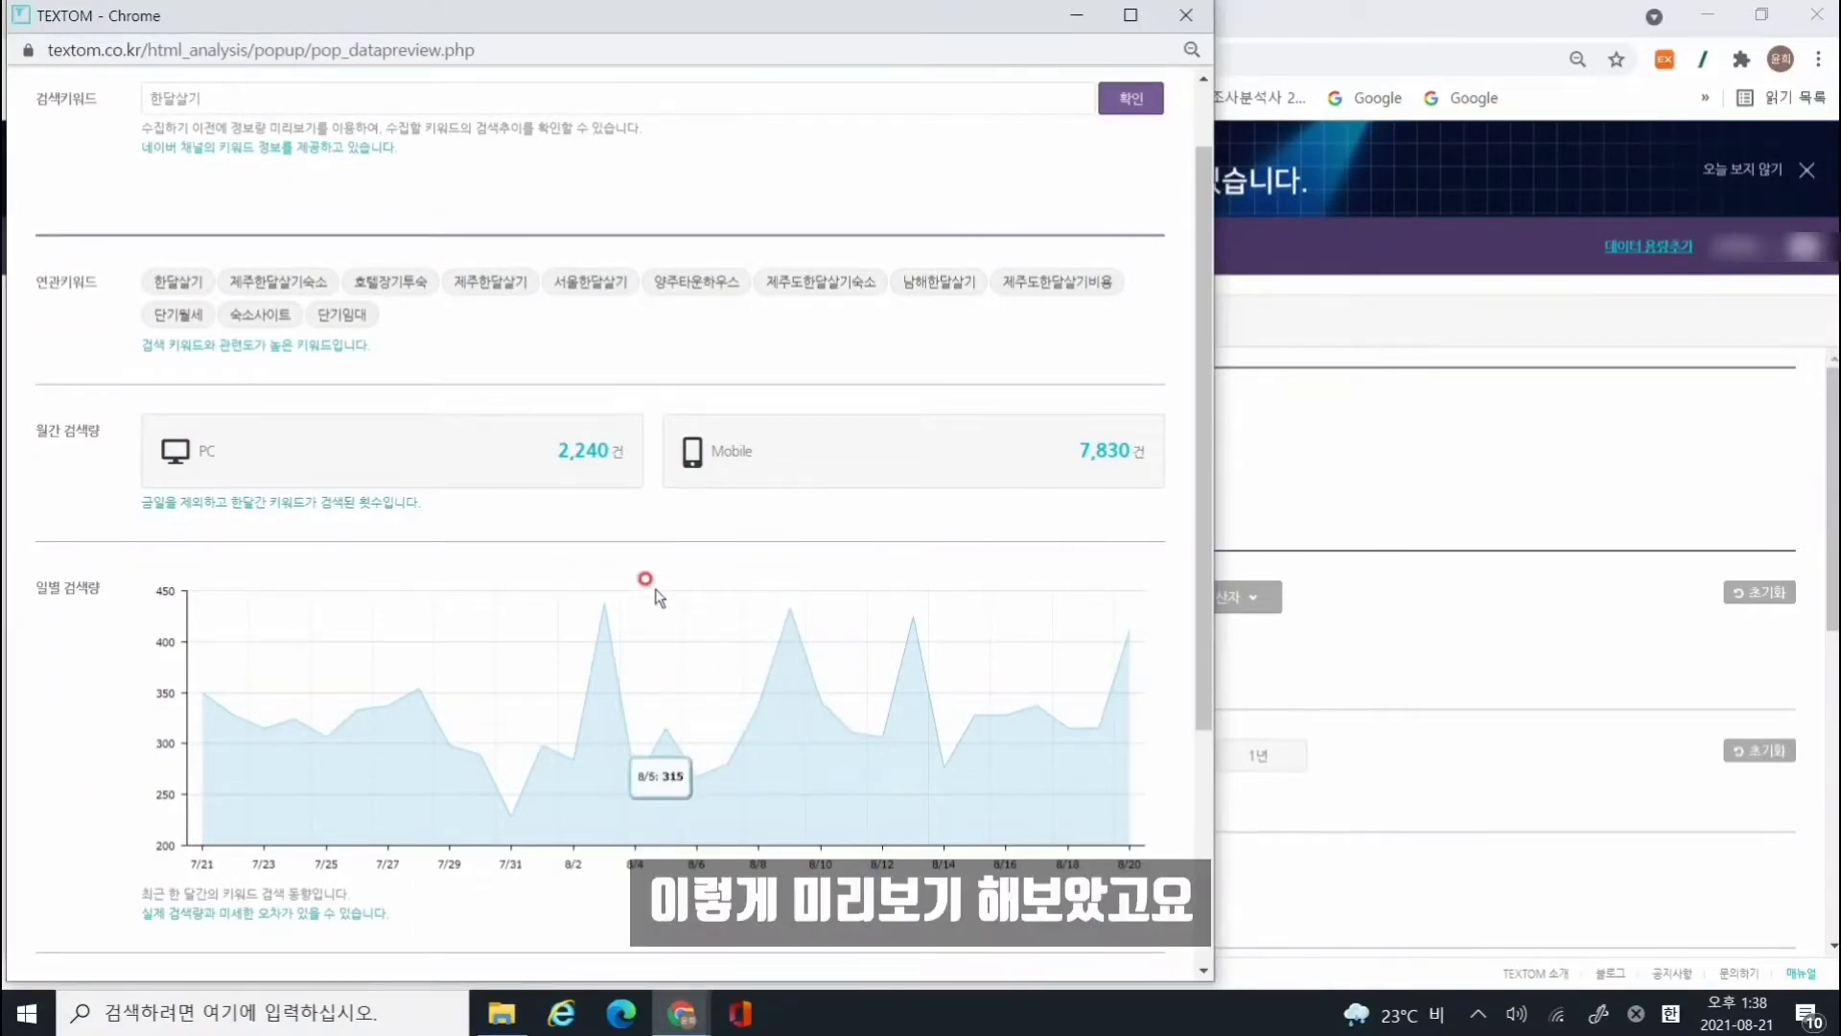
{"action": "left_click", "coordinate": [1187, 17]}
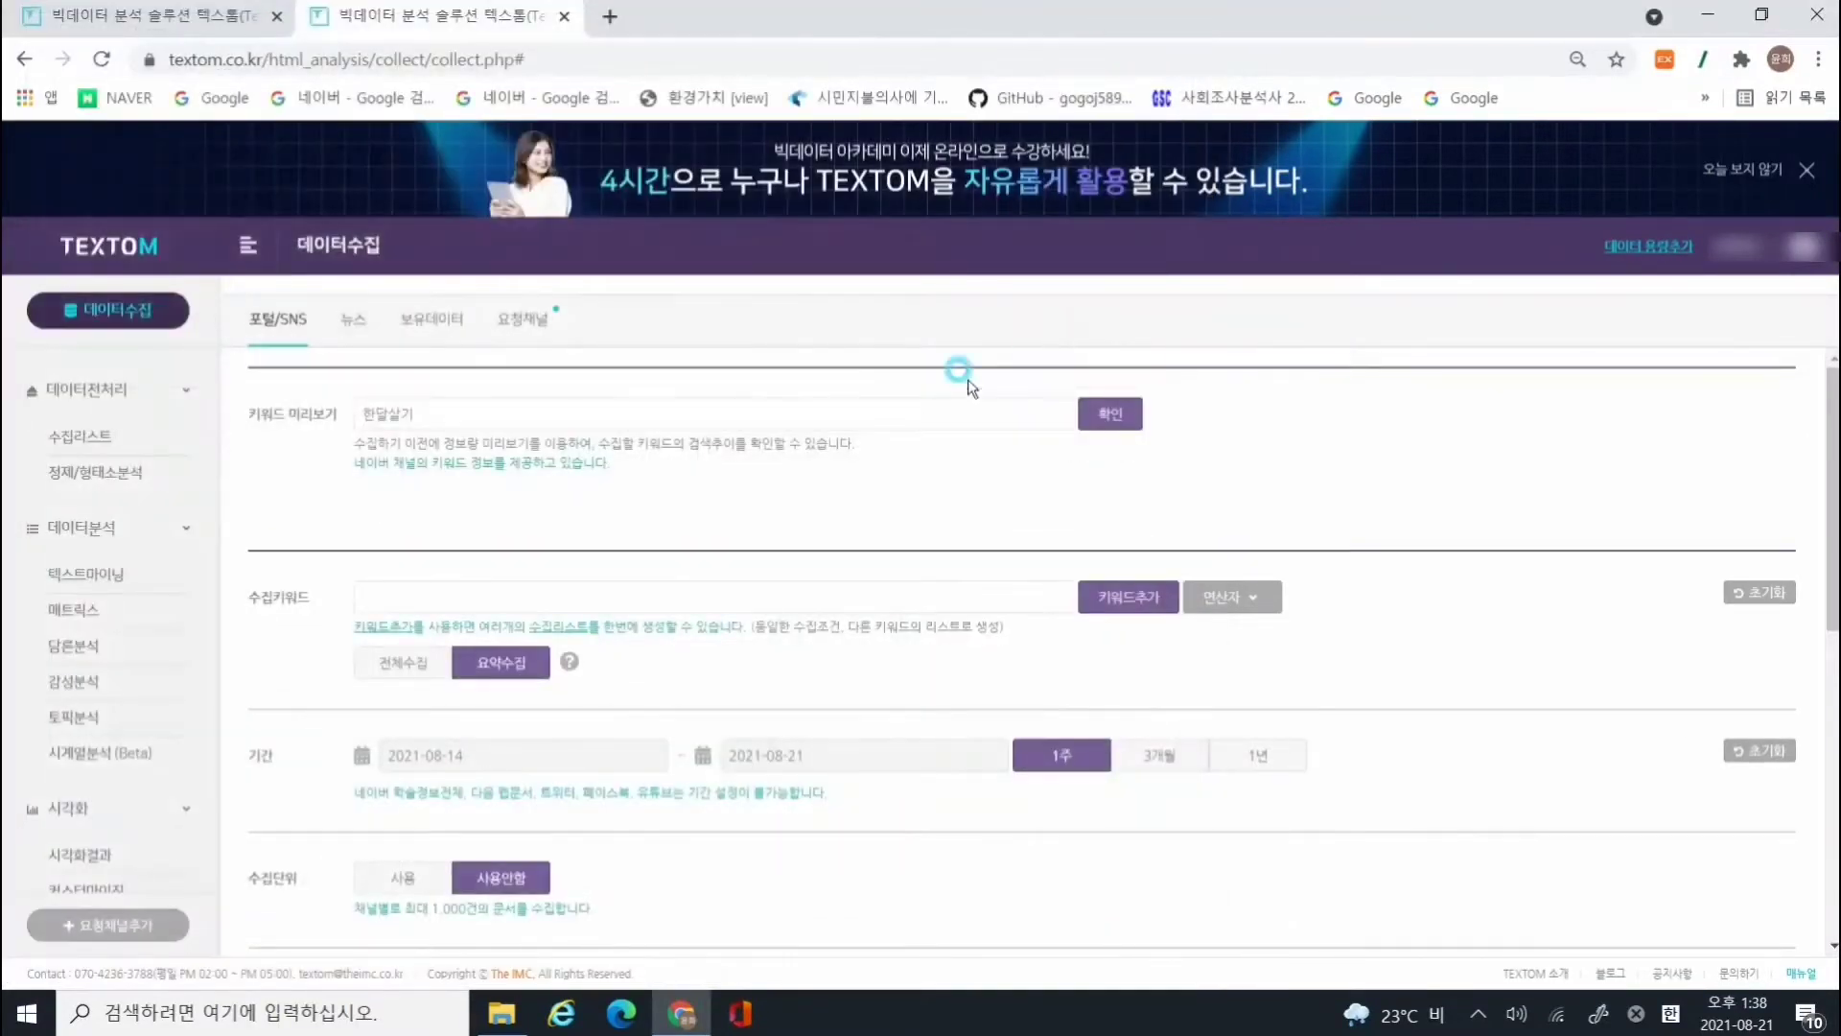
- Set the collection keyword to 한달살기 with summary collection (요약수집) and a three-month period (3개월)
{"action": "left_click", "coordinate": [540, 590]}
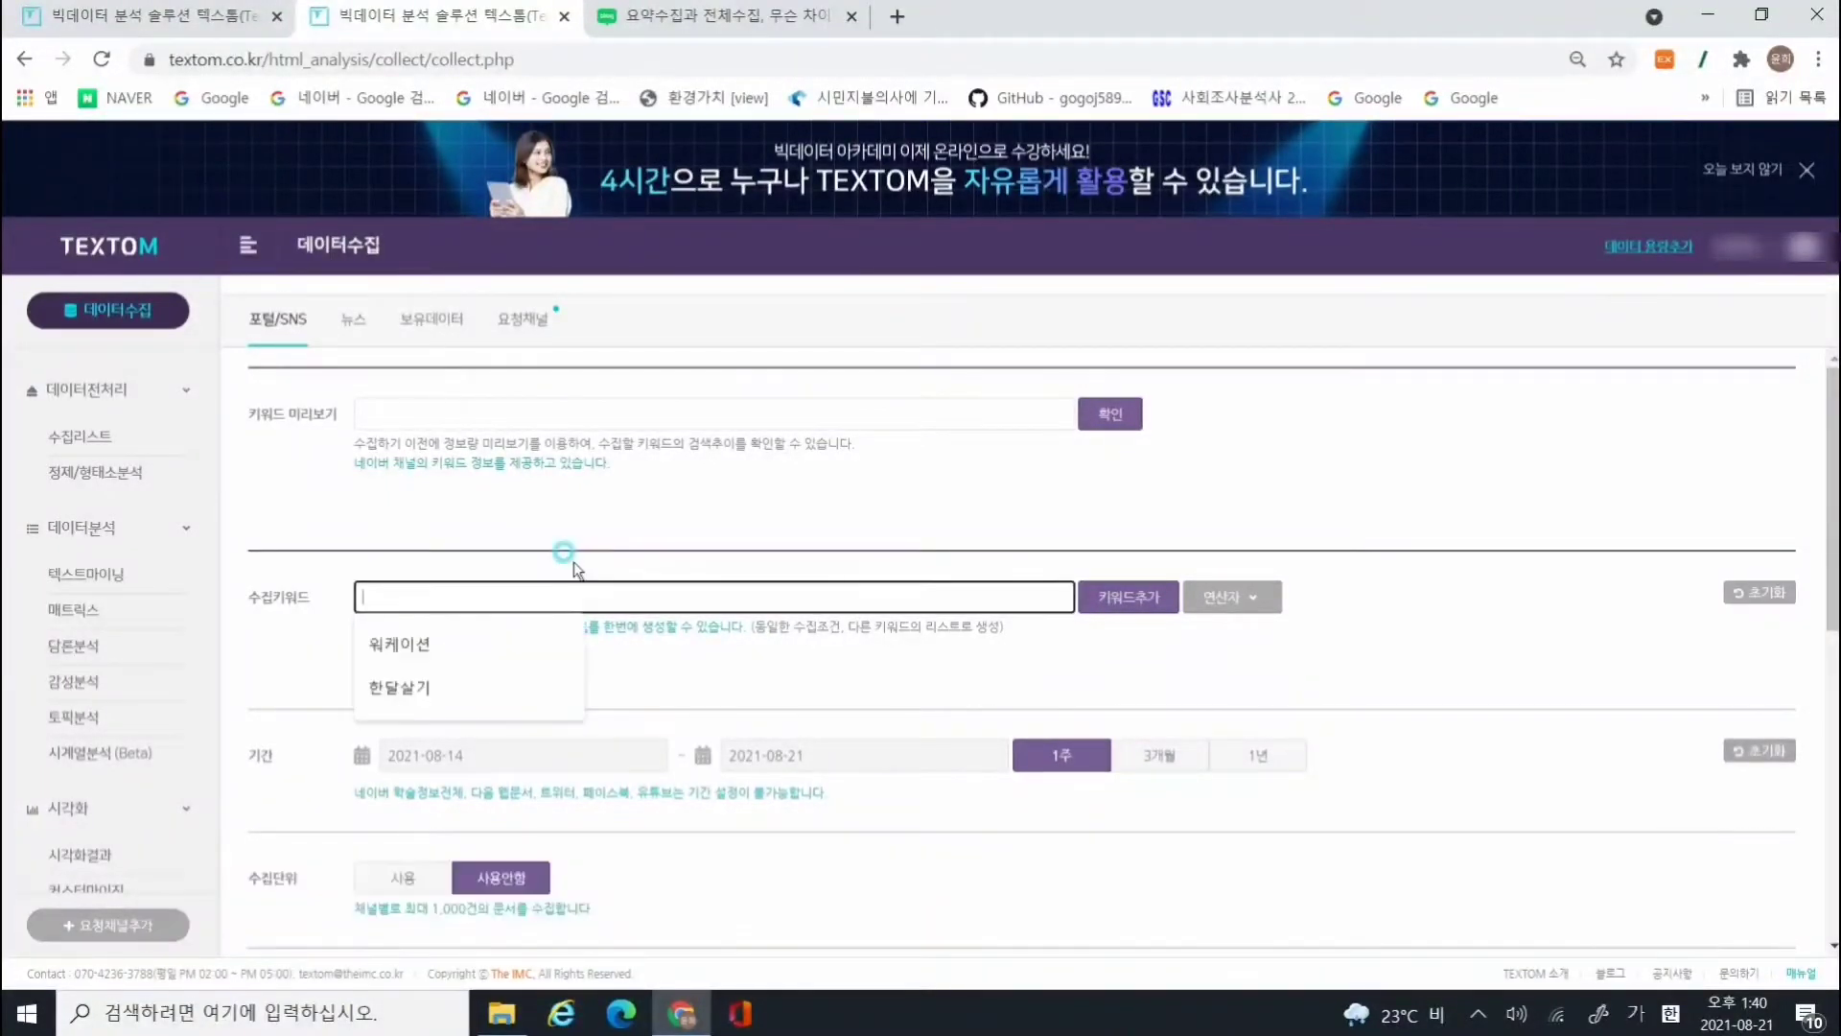
{"action": "type", "text": "한달살기"}
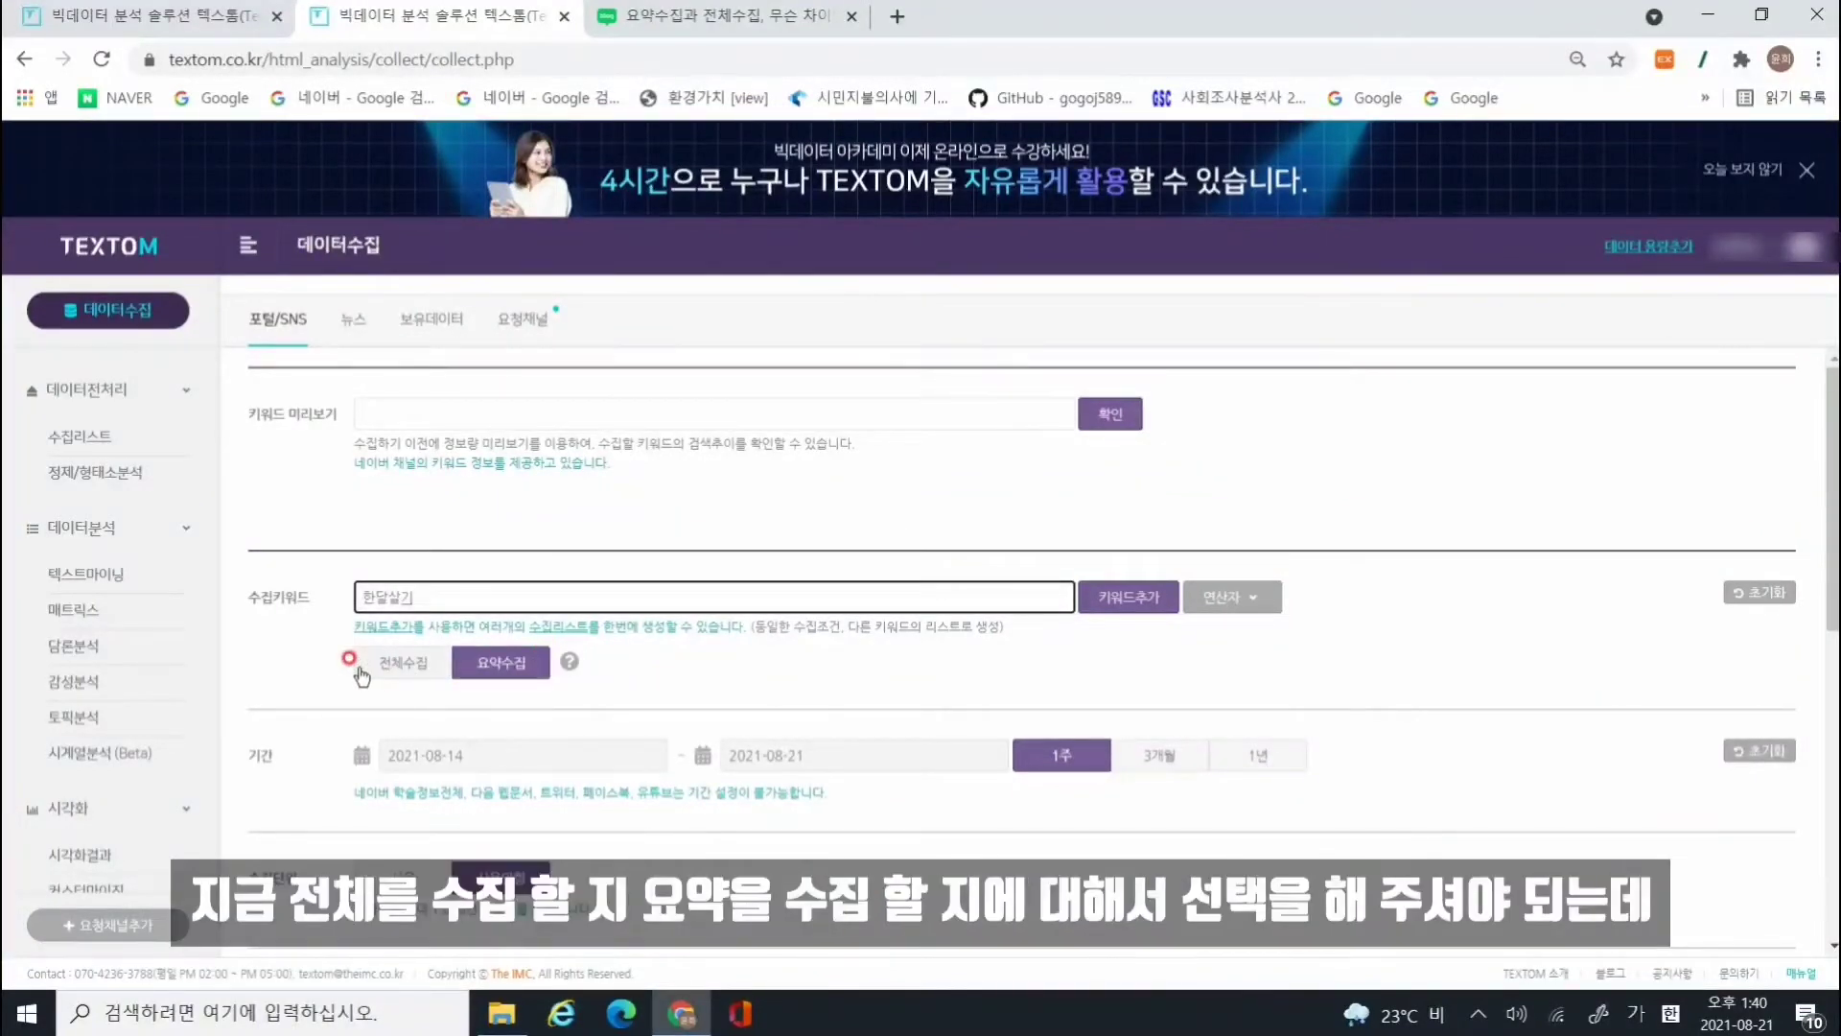
{"action": "left_click", "coordinate": [491, 662]}
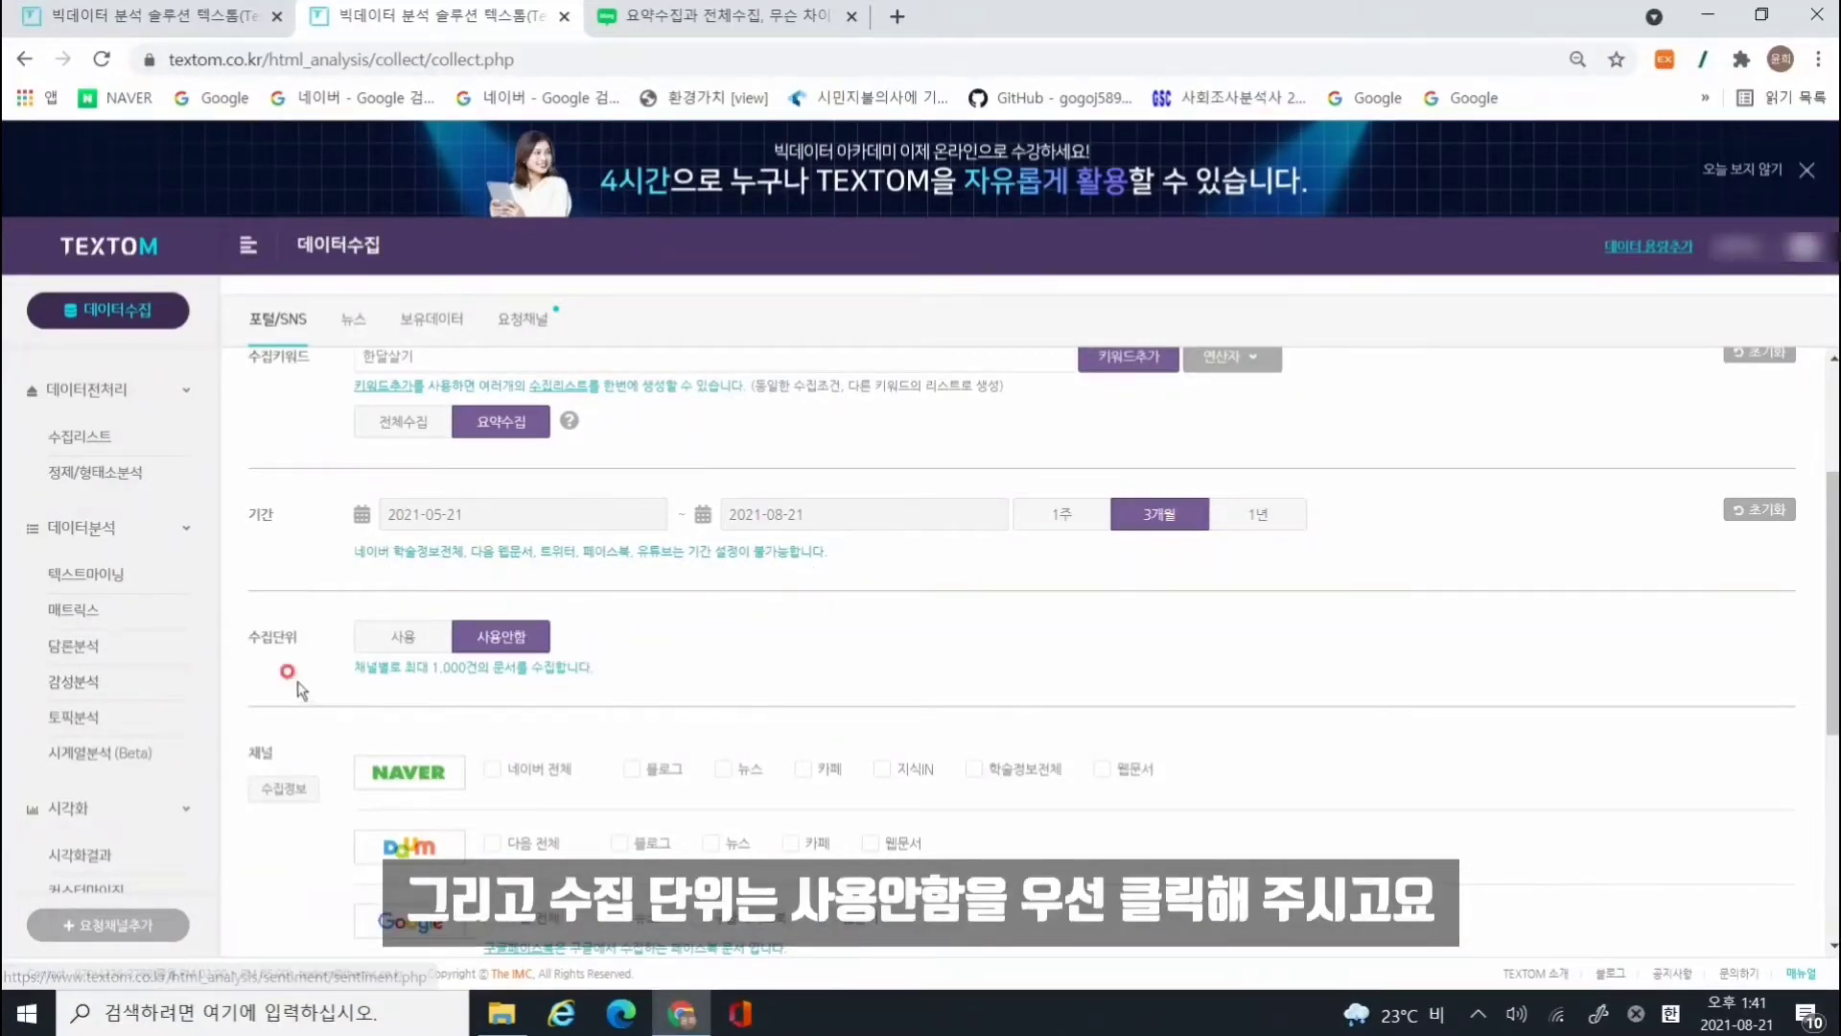
- Include all Naver, Daum and Google channels plus Baidu, YouTube and Twitter in the collection
{"action": "scroll", "coordinate": [297, 681], "scroll_direction": "down", "scroll_amount": 3}
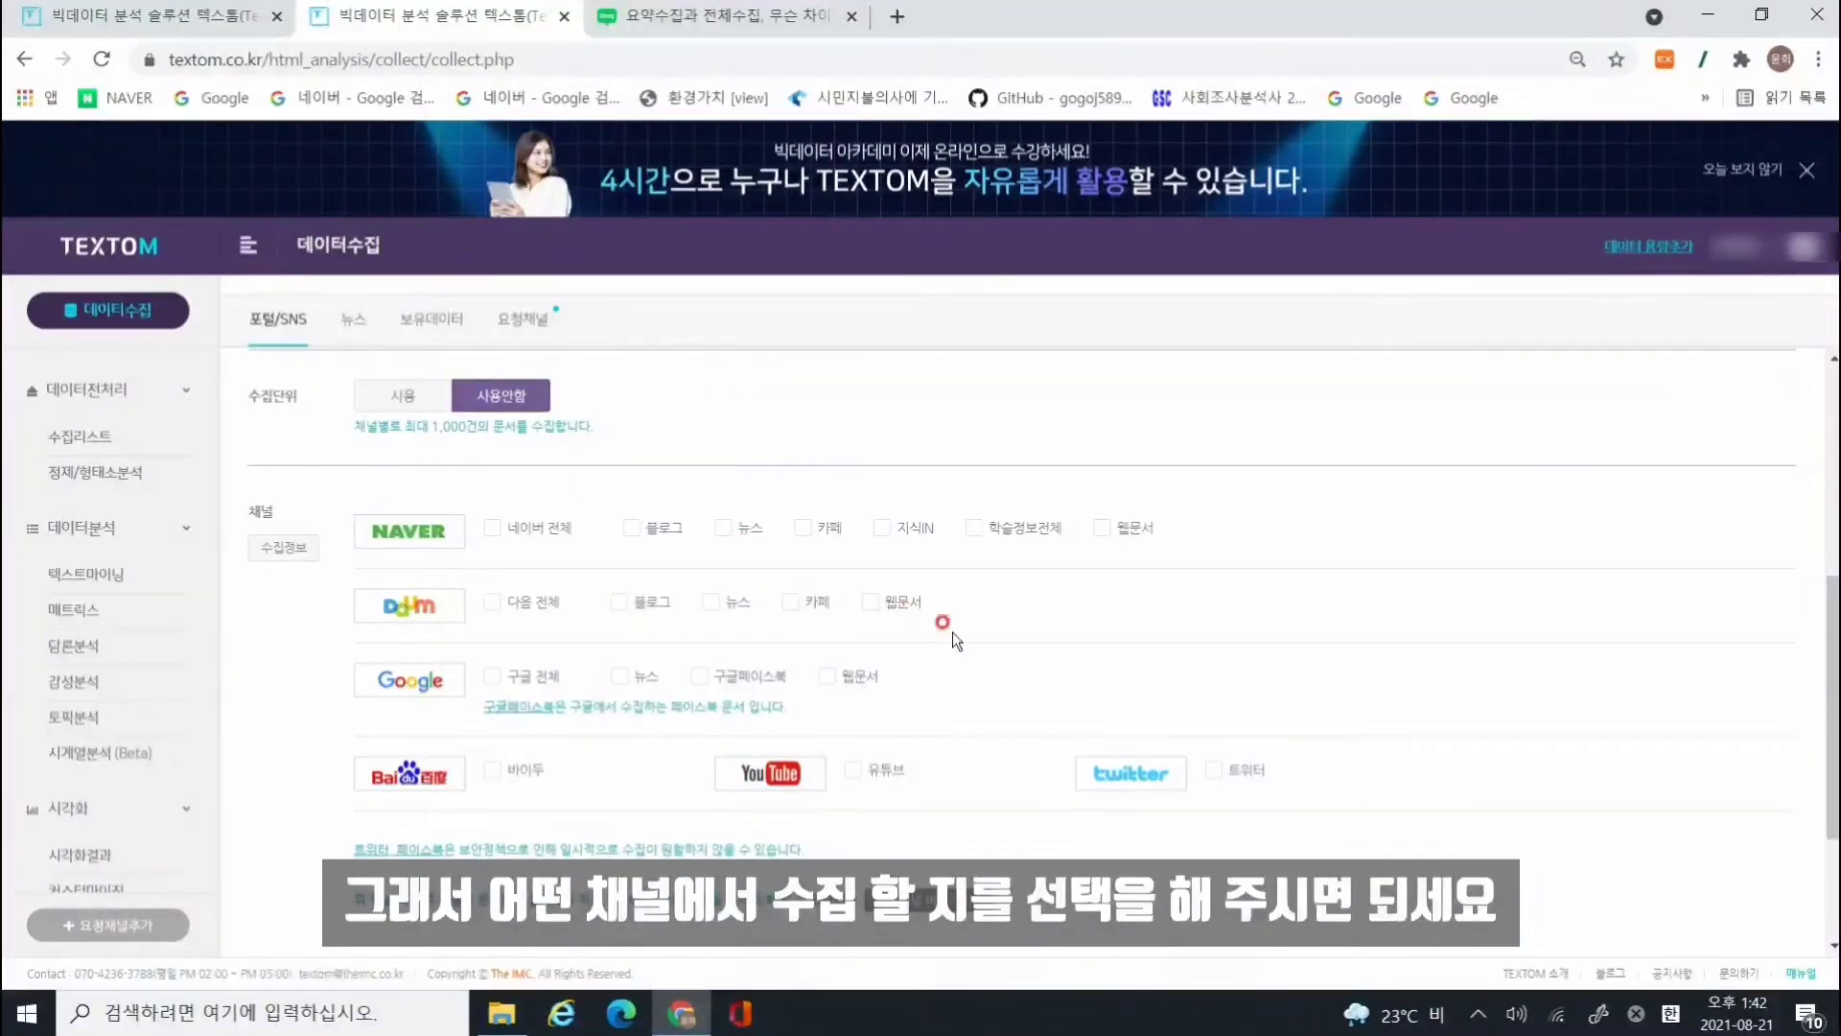
{"action": "left_click", "coordinate": [490, 528]}
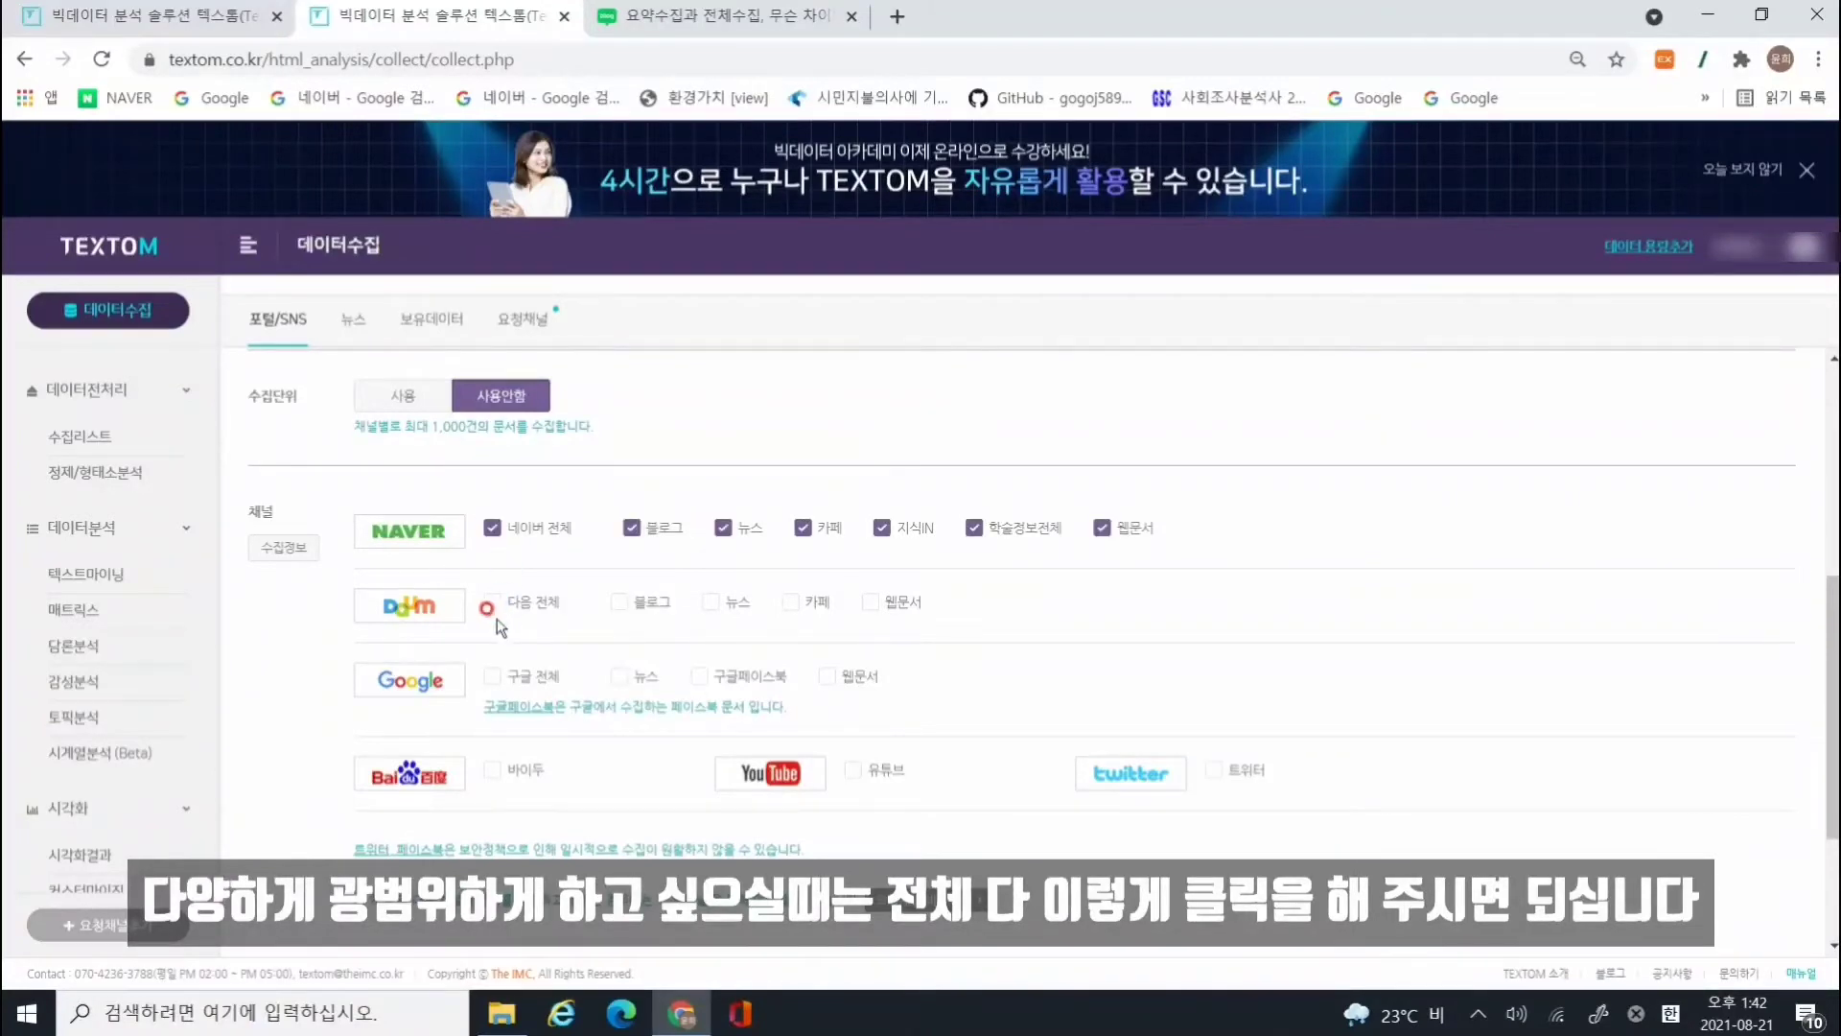
{"action": "left_click", "coordinate": [491, 602]}
{"action": "left_click", "coordinate": [491, 676]}
{"action": "left_click", "coordinate": [491, 770]}
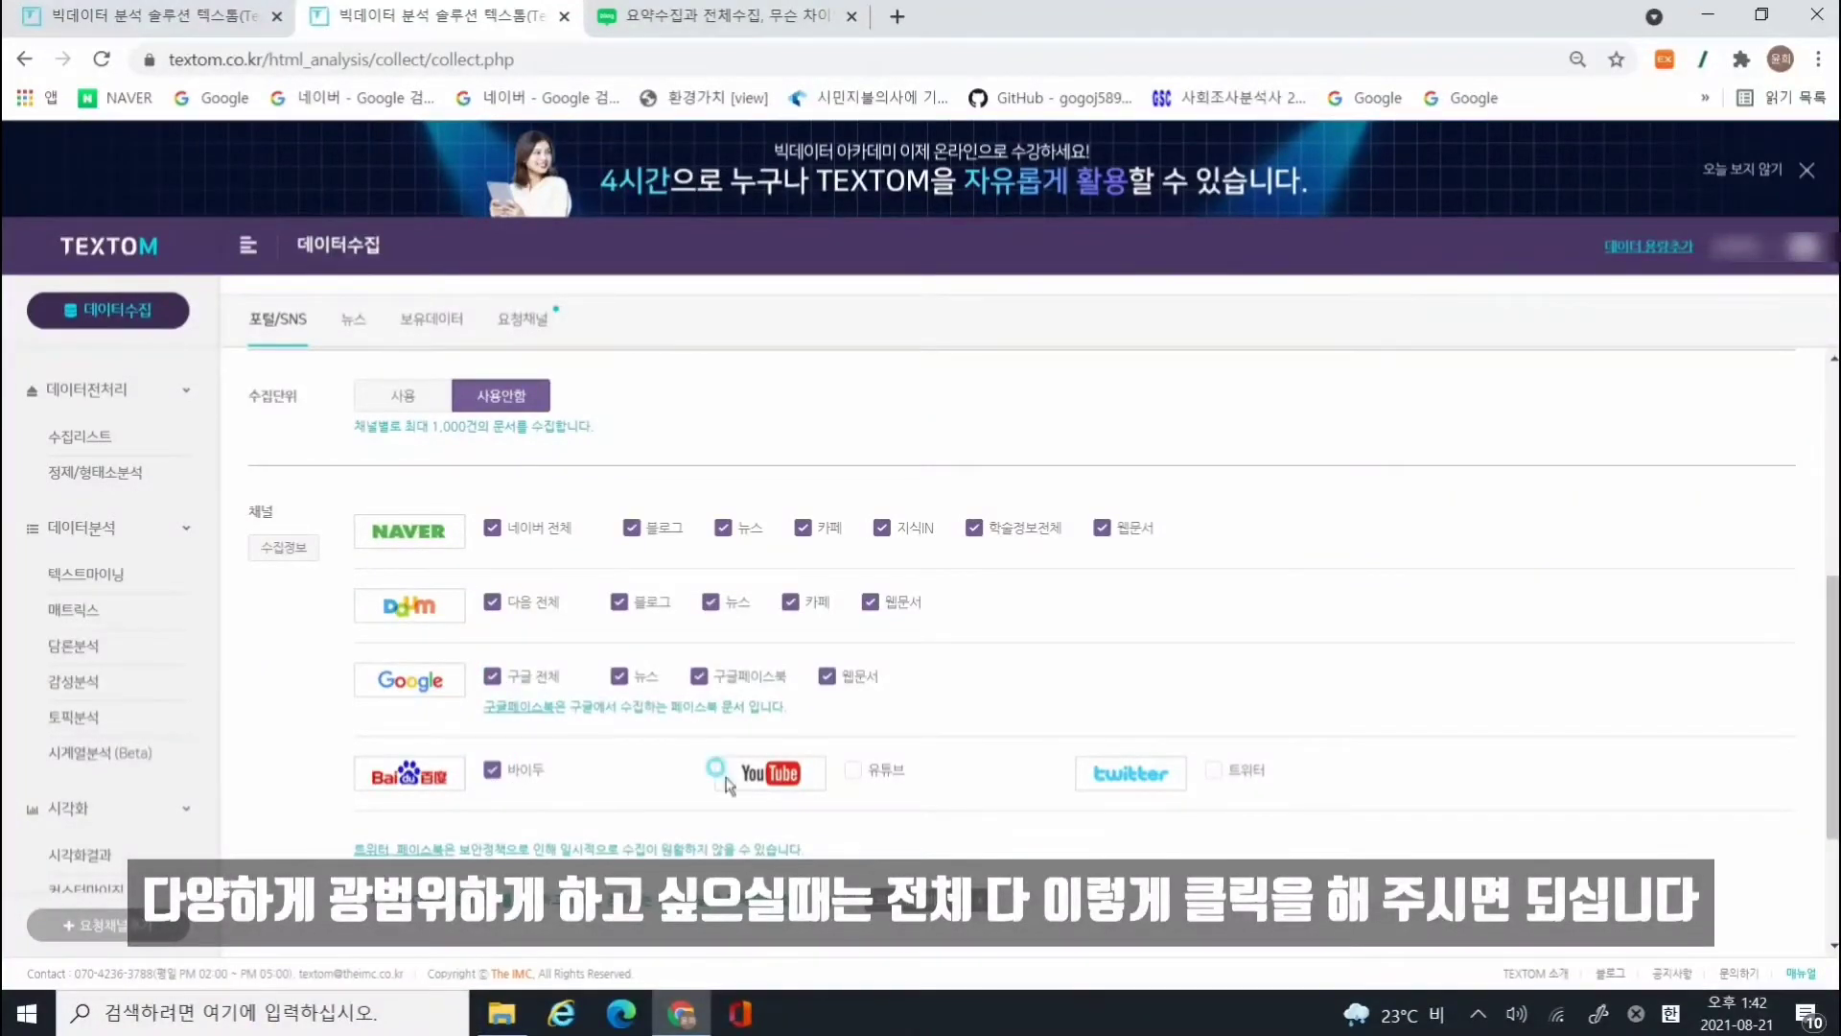
{"action": "left_click", "coordinate": [853, 770]}
{"action": "left_click", "coordinate": [1213, 770]}
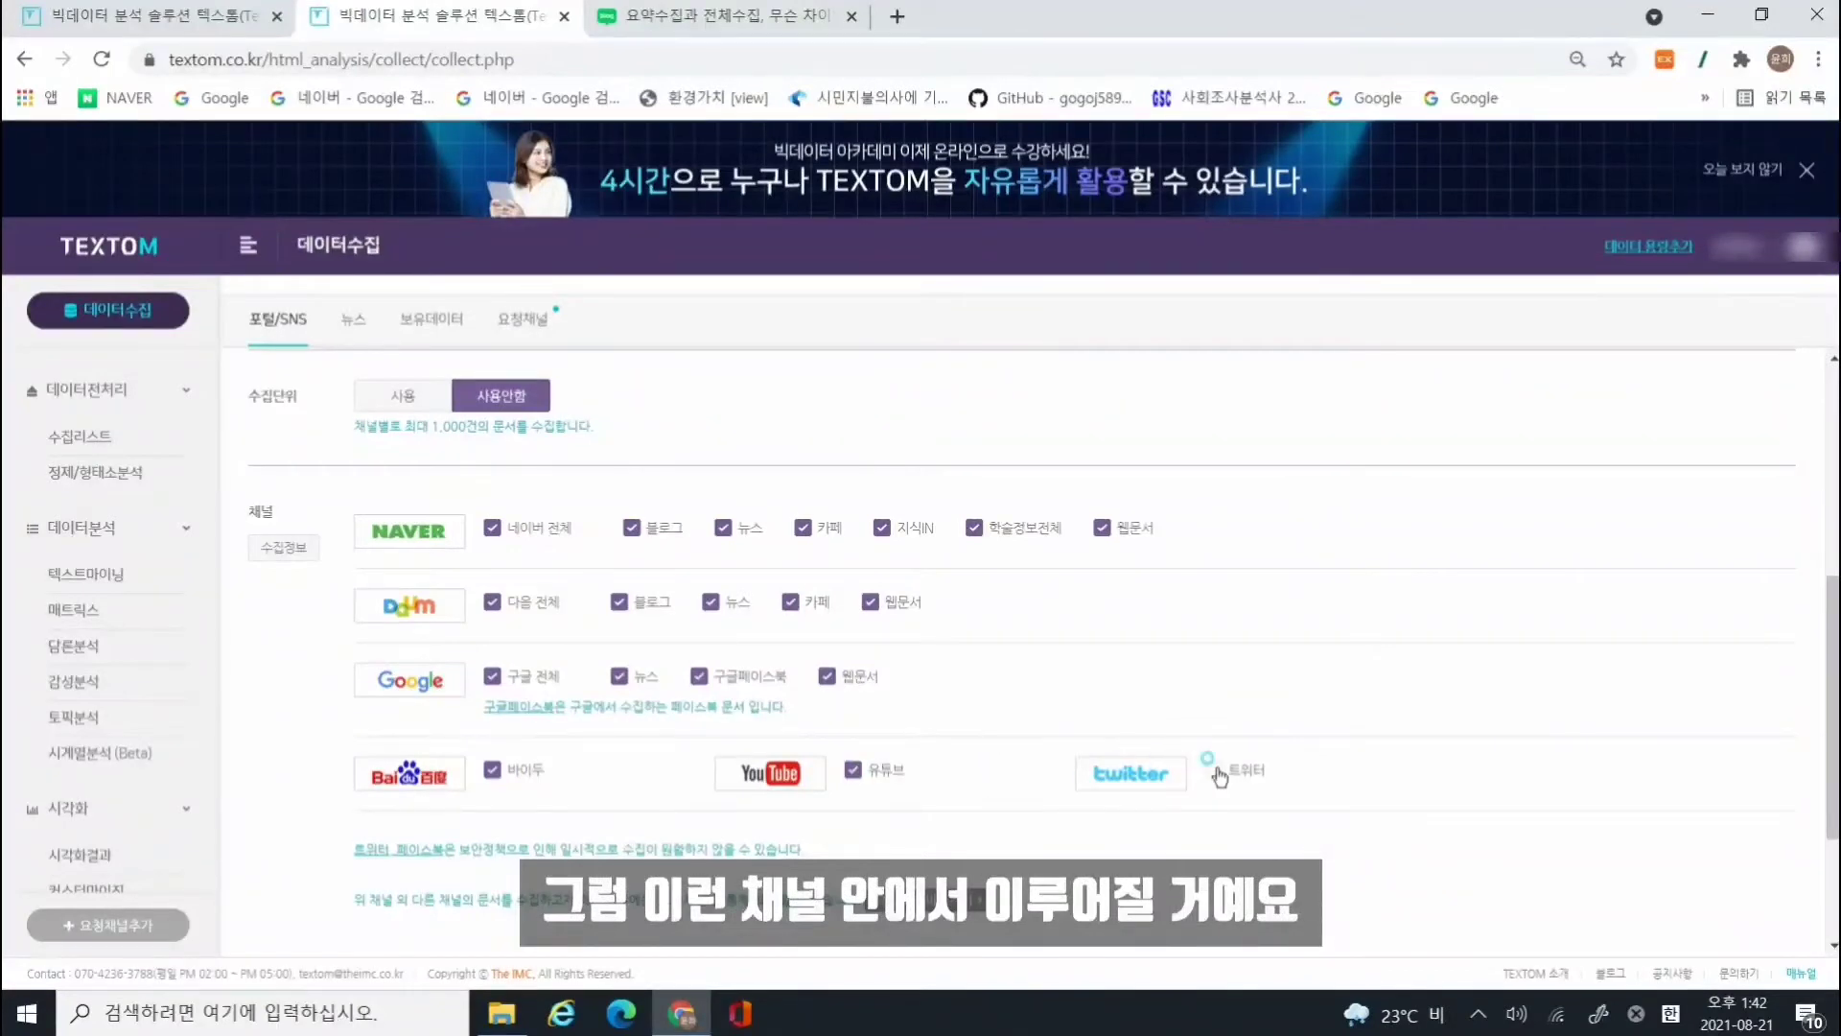
{"action": "left_click", "coordinate": [1157, 758]}
- Create the collection list from these settings and acknowledge the registration
{"action": "scroll", "coordinate": [1141, 757], "scroll_direction": "down", "scroll_amount": 2}
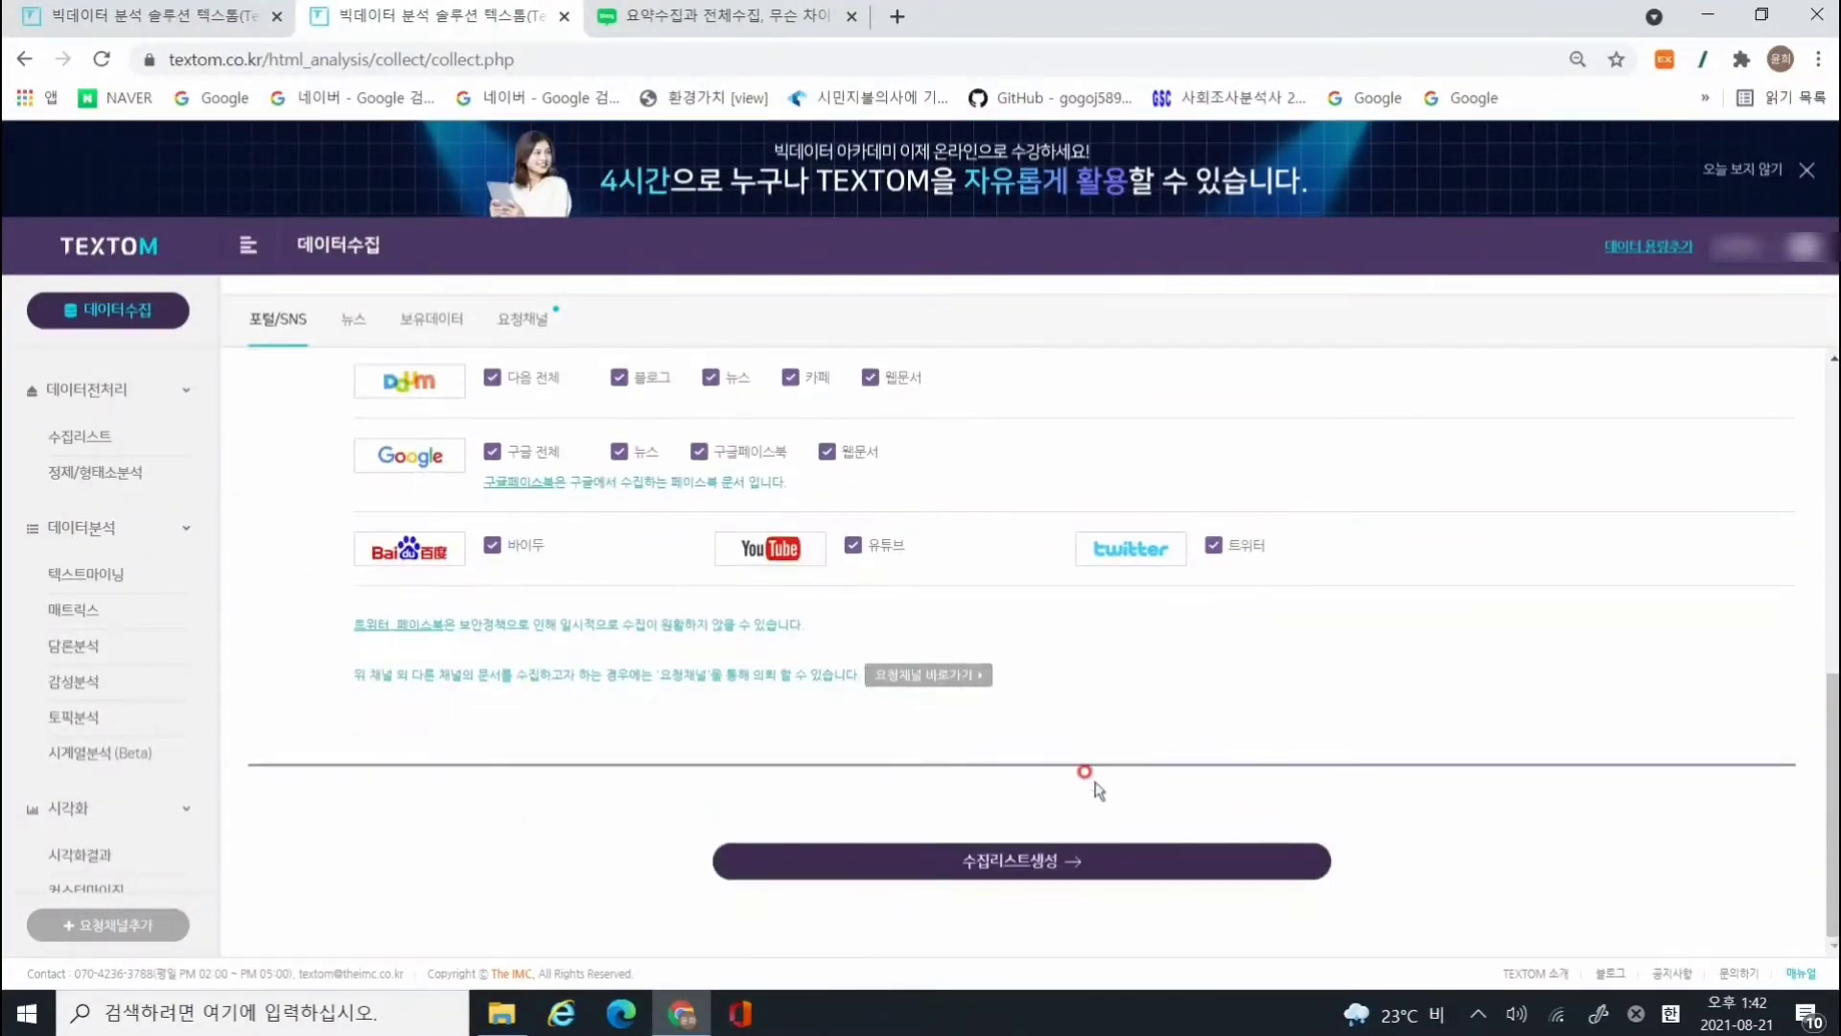
{"action": "left_click", "coordinate": [1064, 859]}
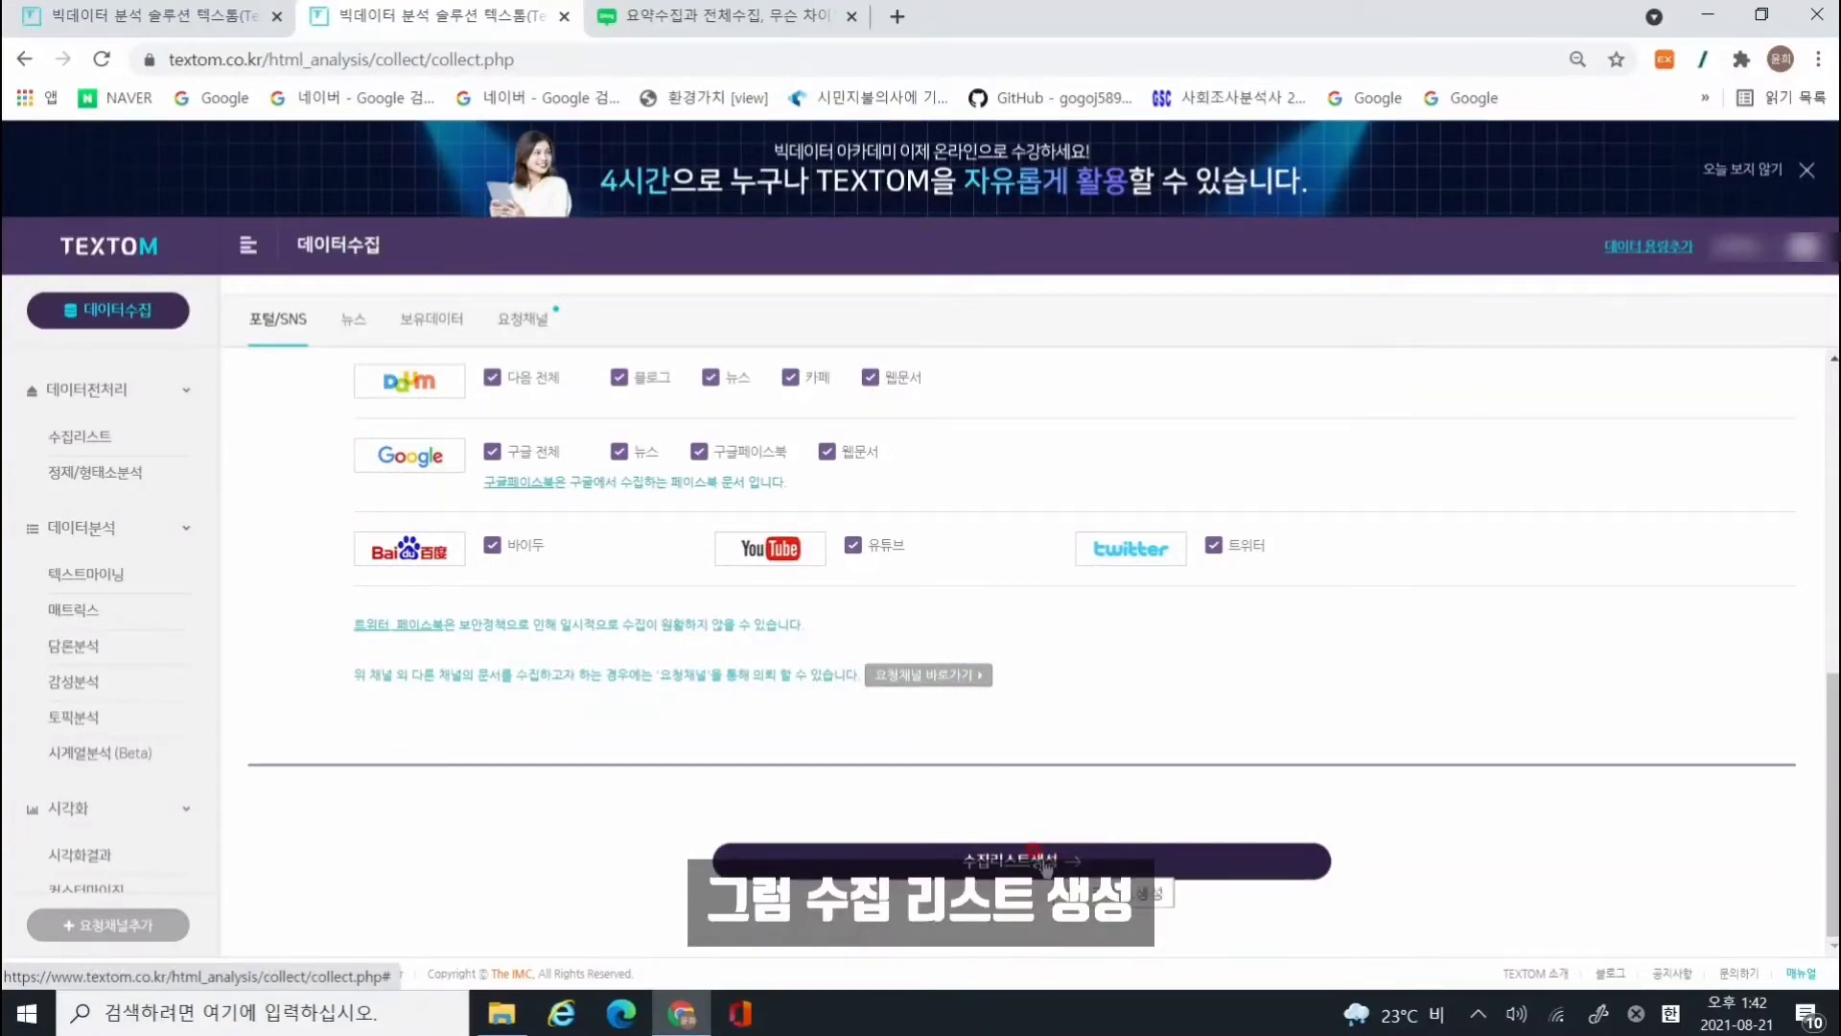
{"action": "left_click", "coordinate": [1041, 856]}
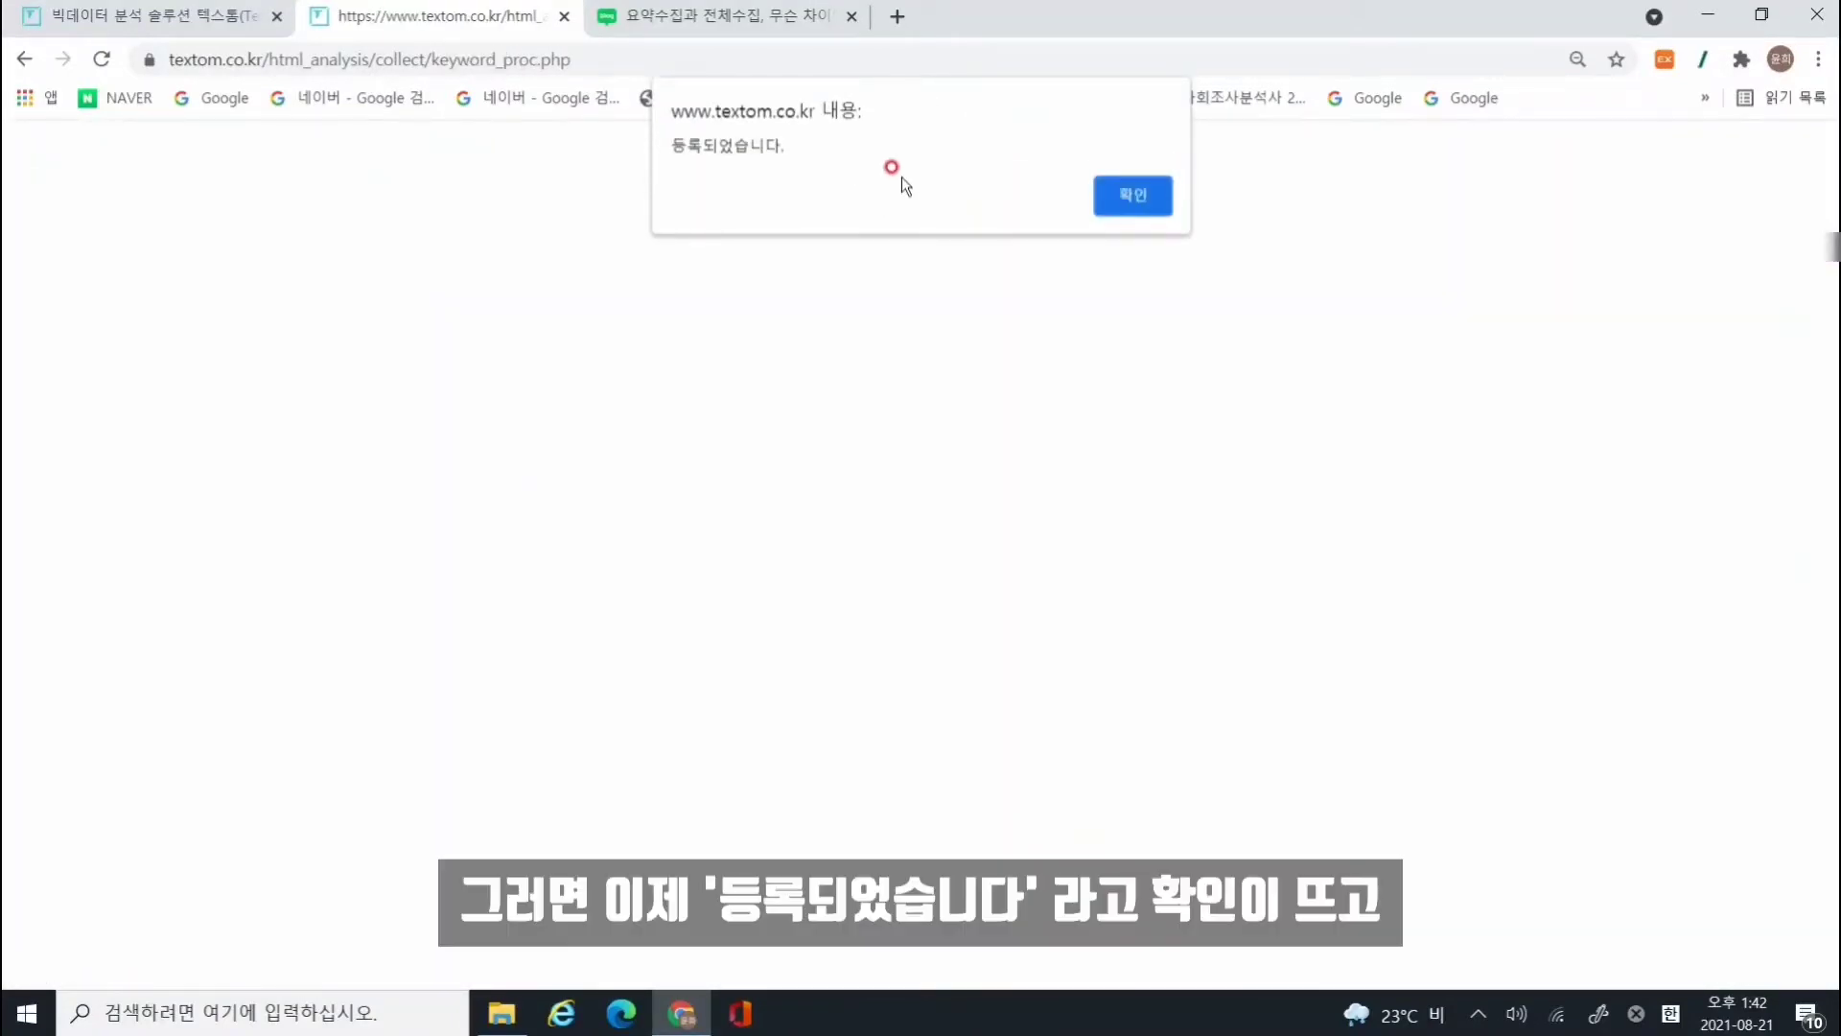
{"action": "left_click", "coordinate": [1129, 200]}
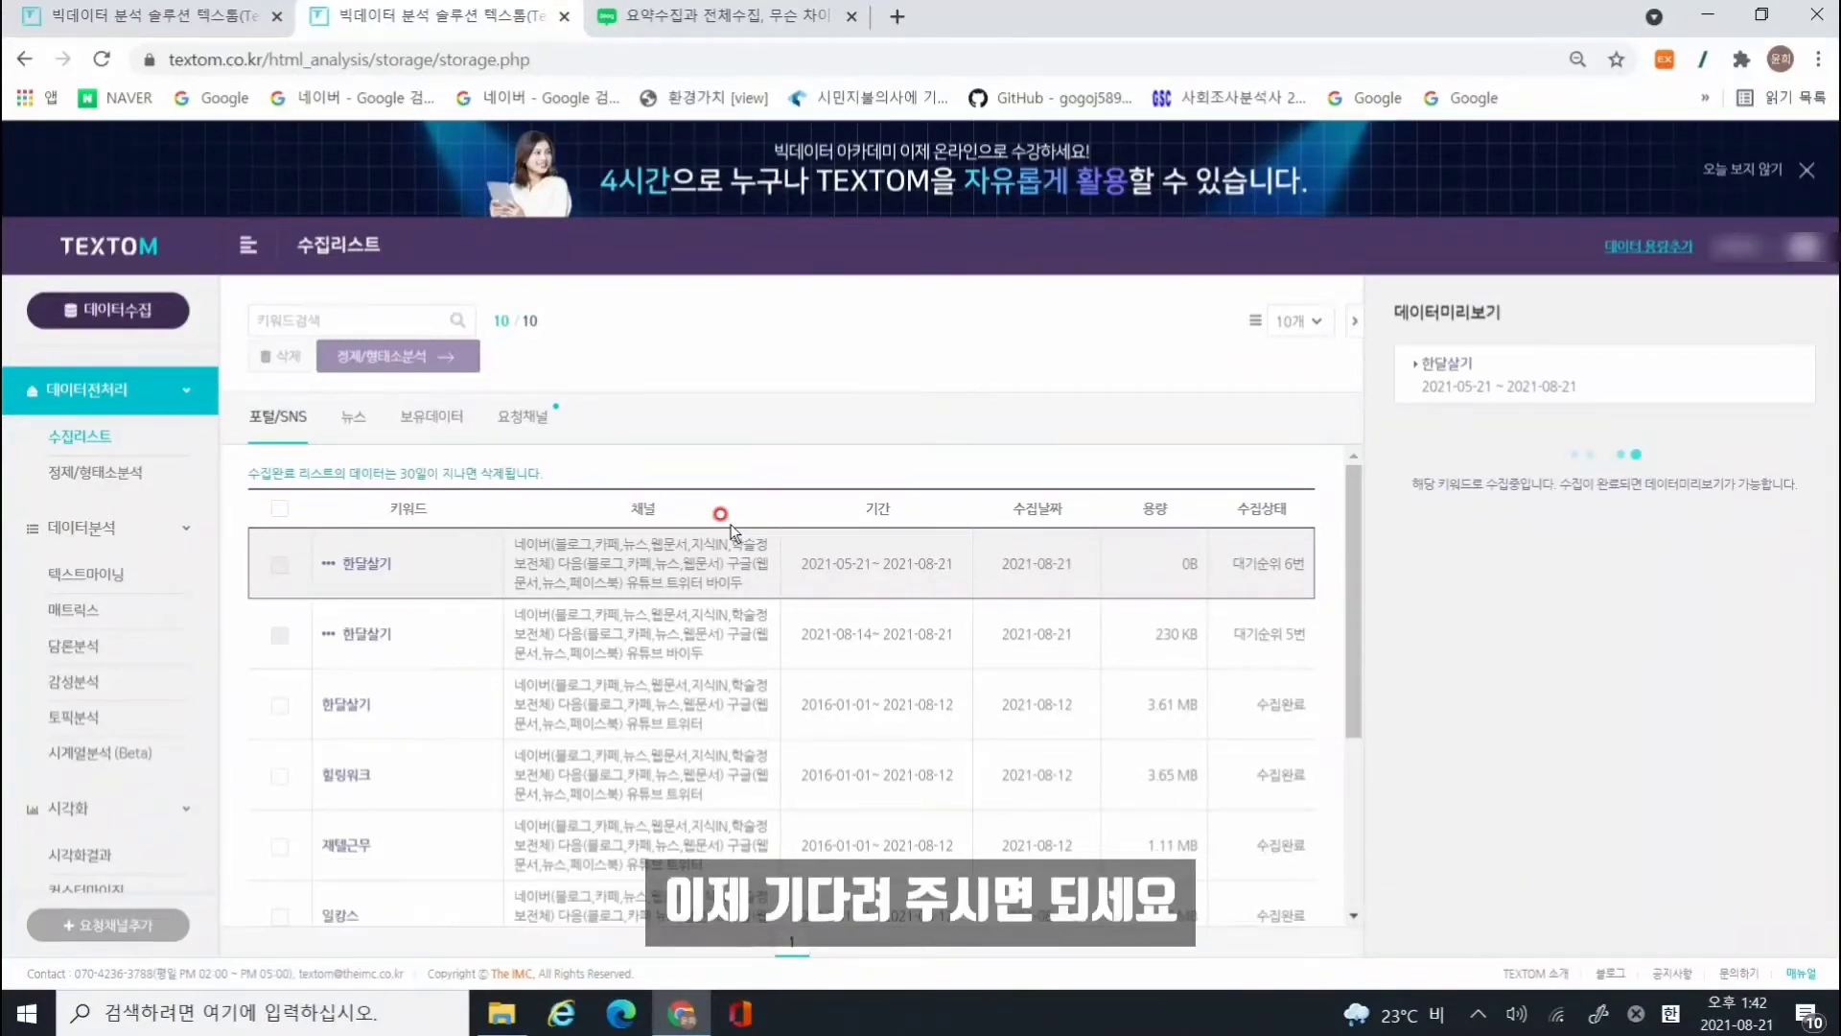
- Select the completed 한달살기 collection covering 2016-01-01 to 2021-08-12 and examine its chart of collected volume per channel
{"action": "left_click", "coordinate": [278, 703]}
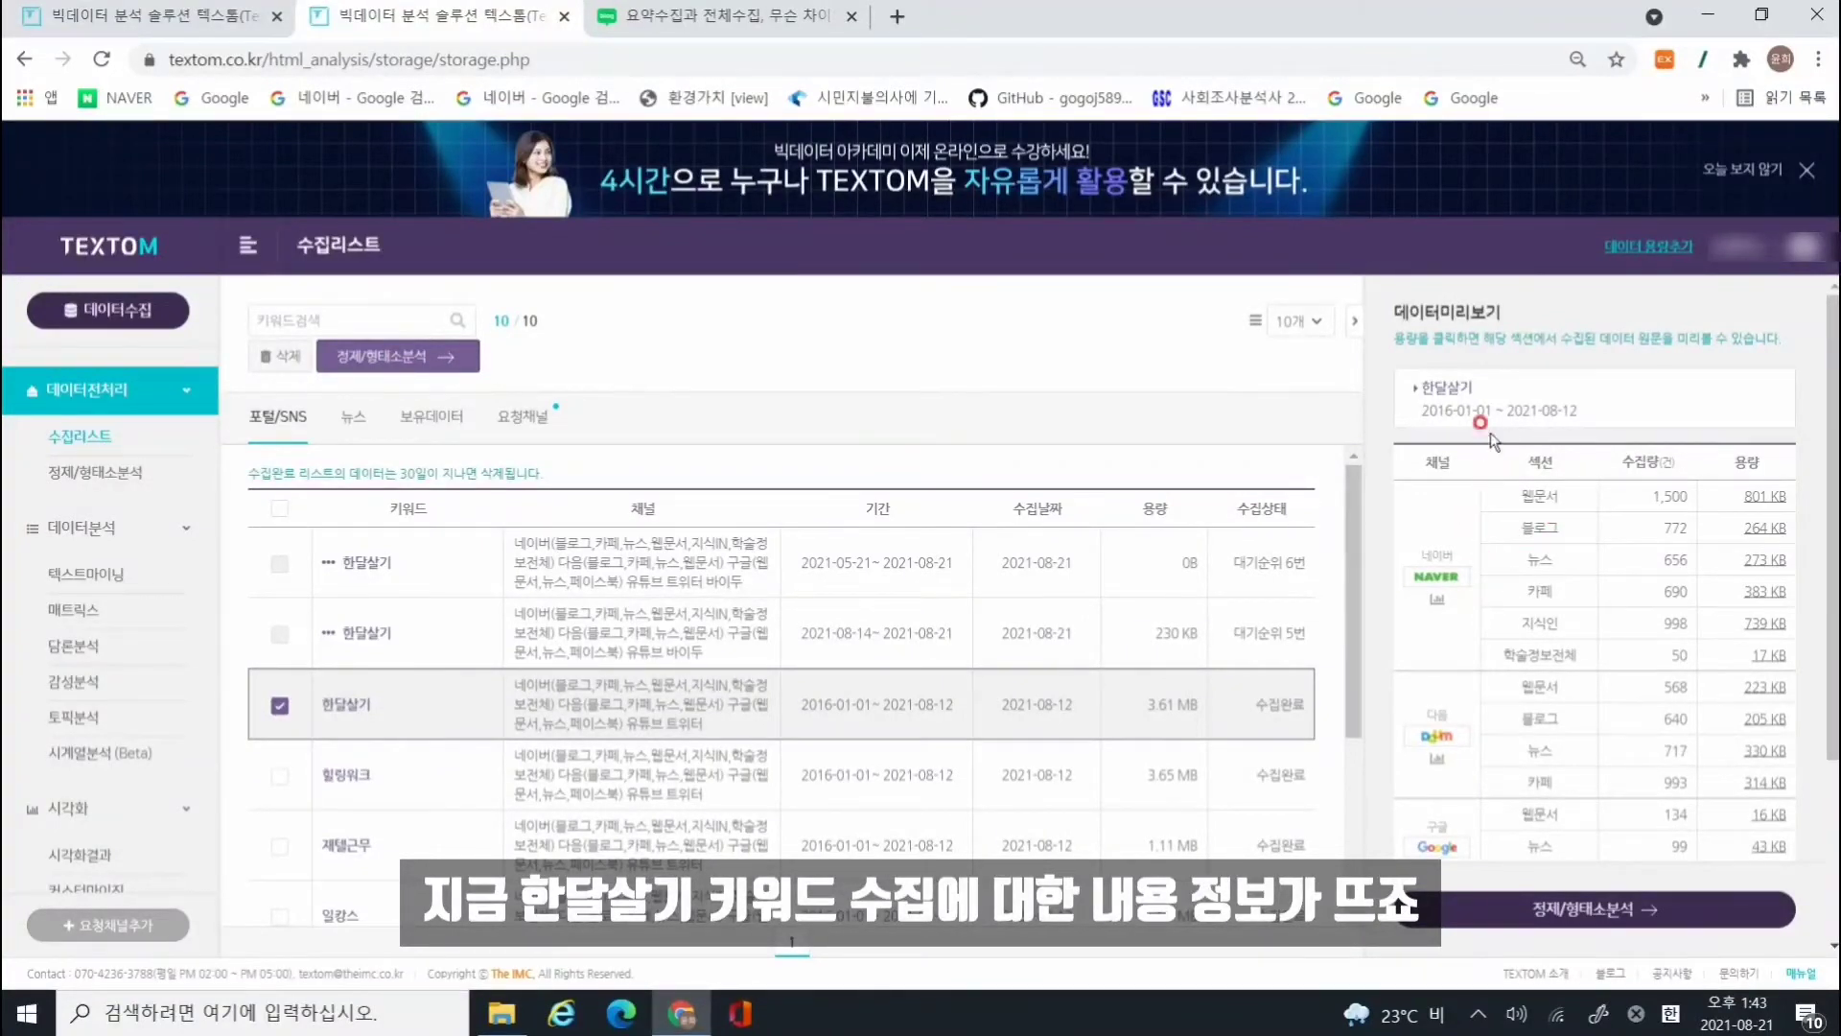
{"action": "scroll", "coordinate": [1776, 578], "scroll_direction": "down", "scroll_amount": 3}
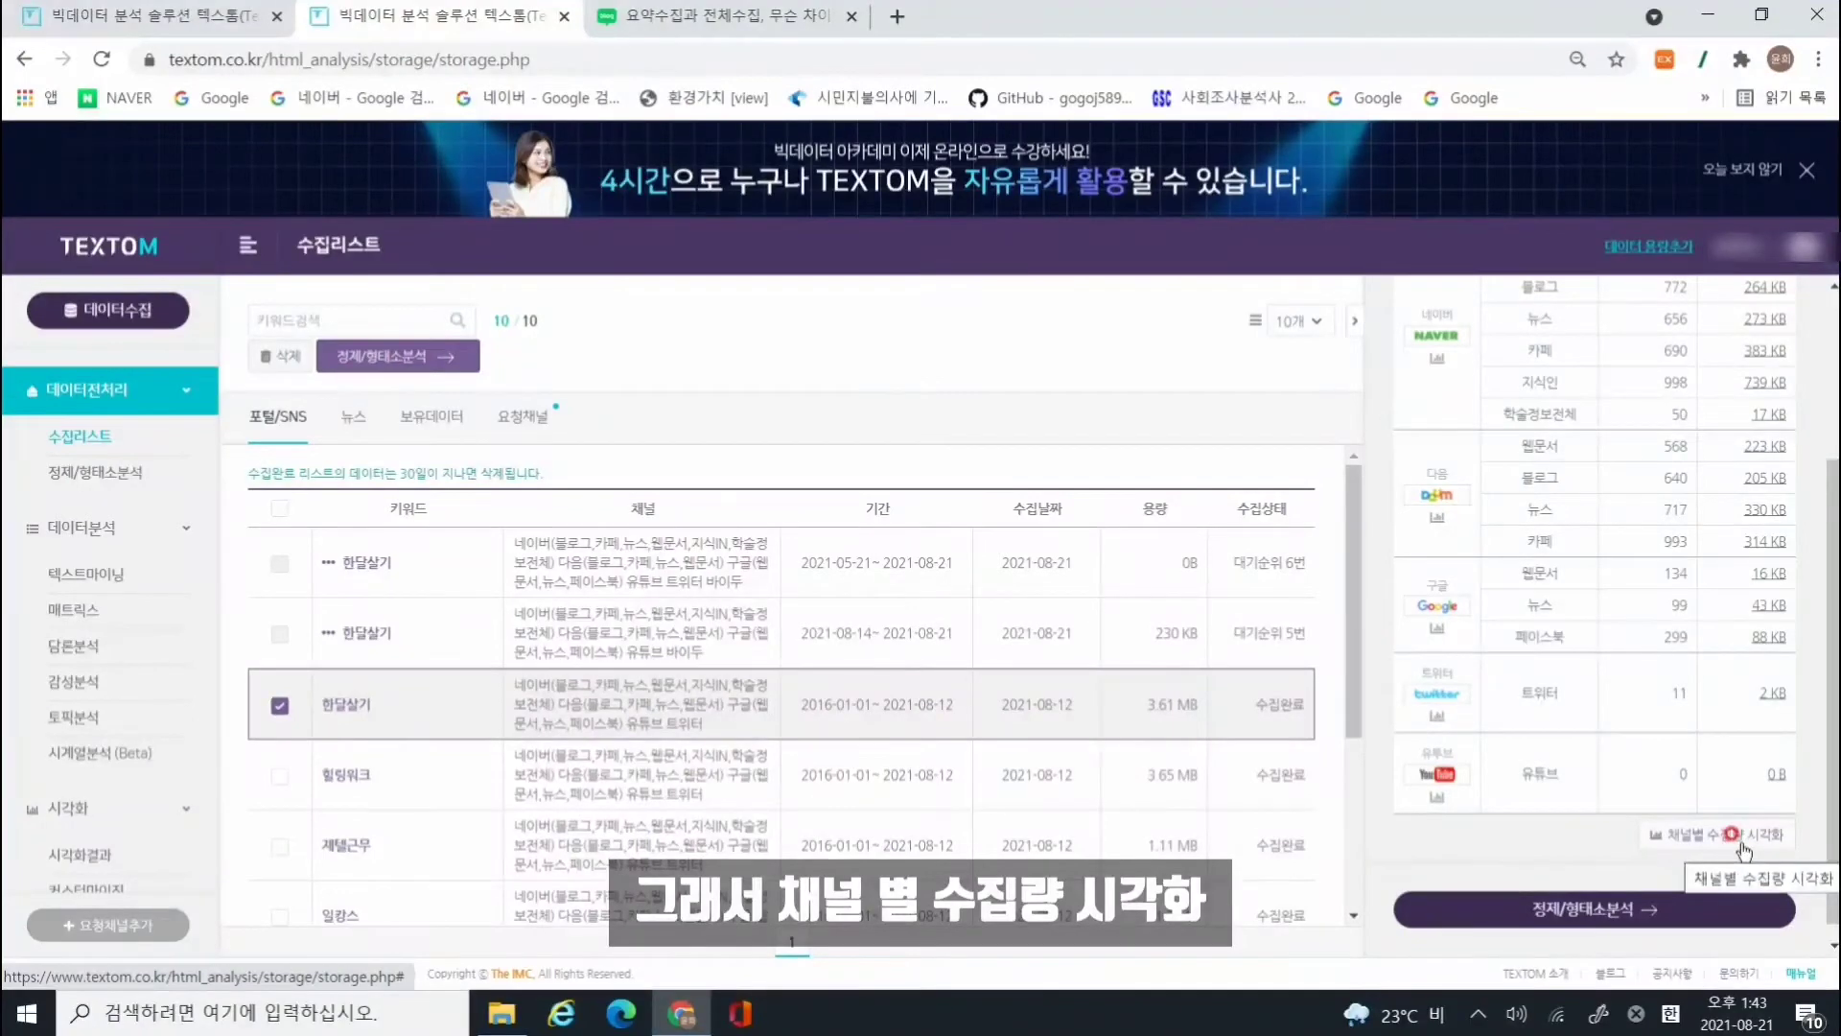
{"action": "left_click", "coordinate": [1737, 838]}
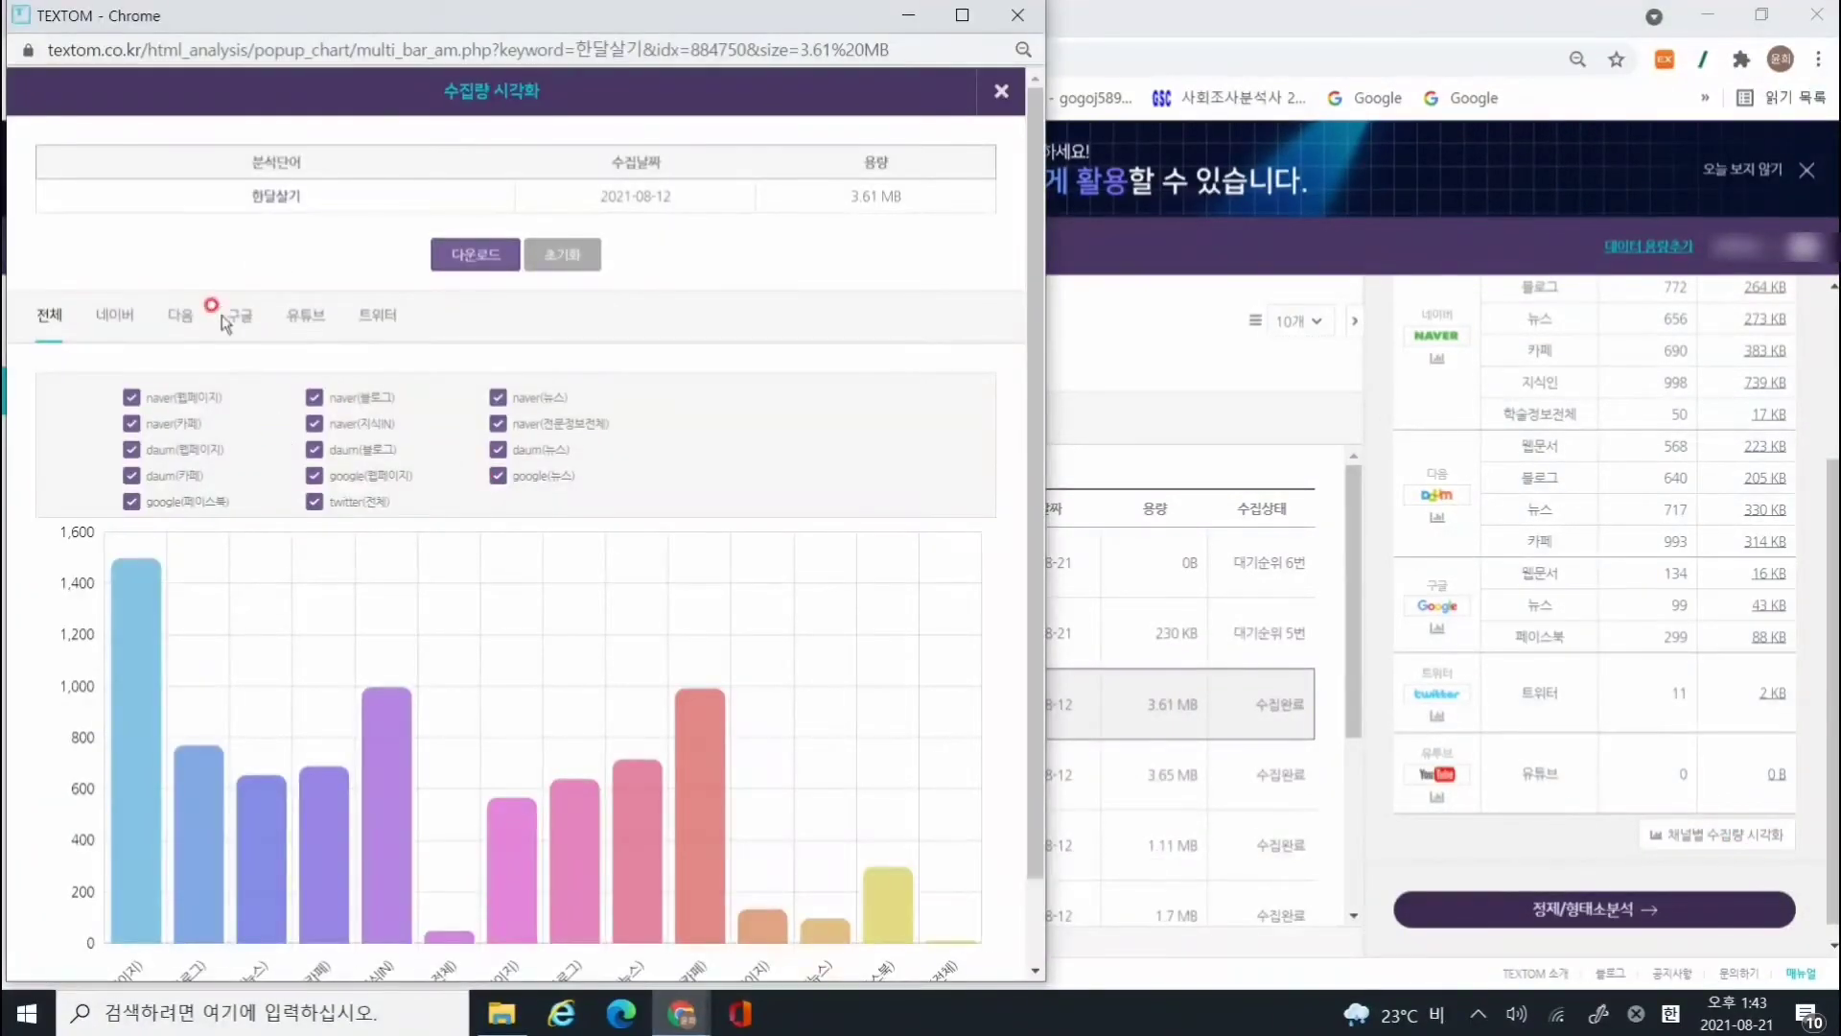
{"action": "scroll", "coordinate": [254, 307], "scroll_direction": "down", "scroll_amount": 1}
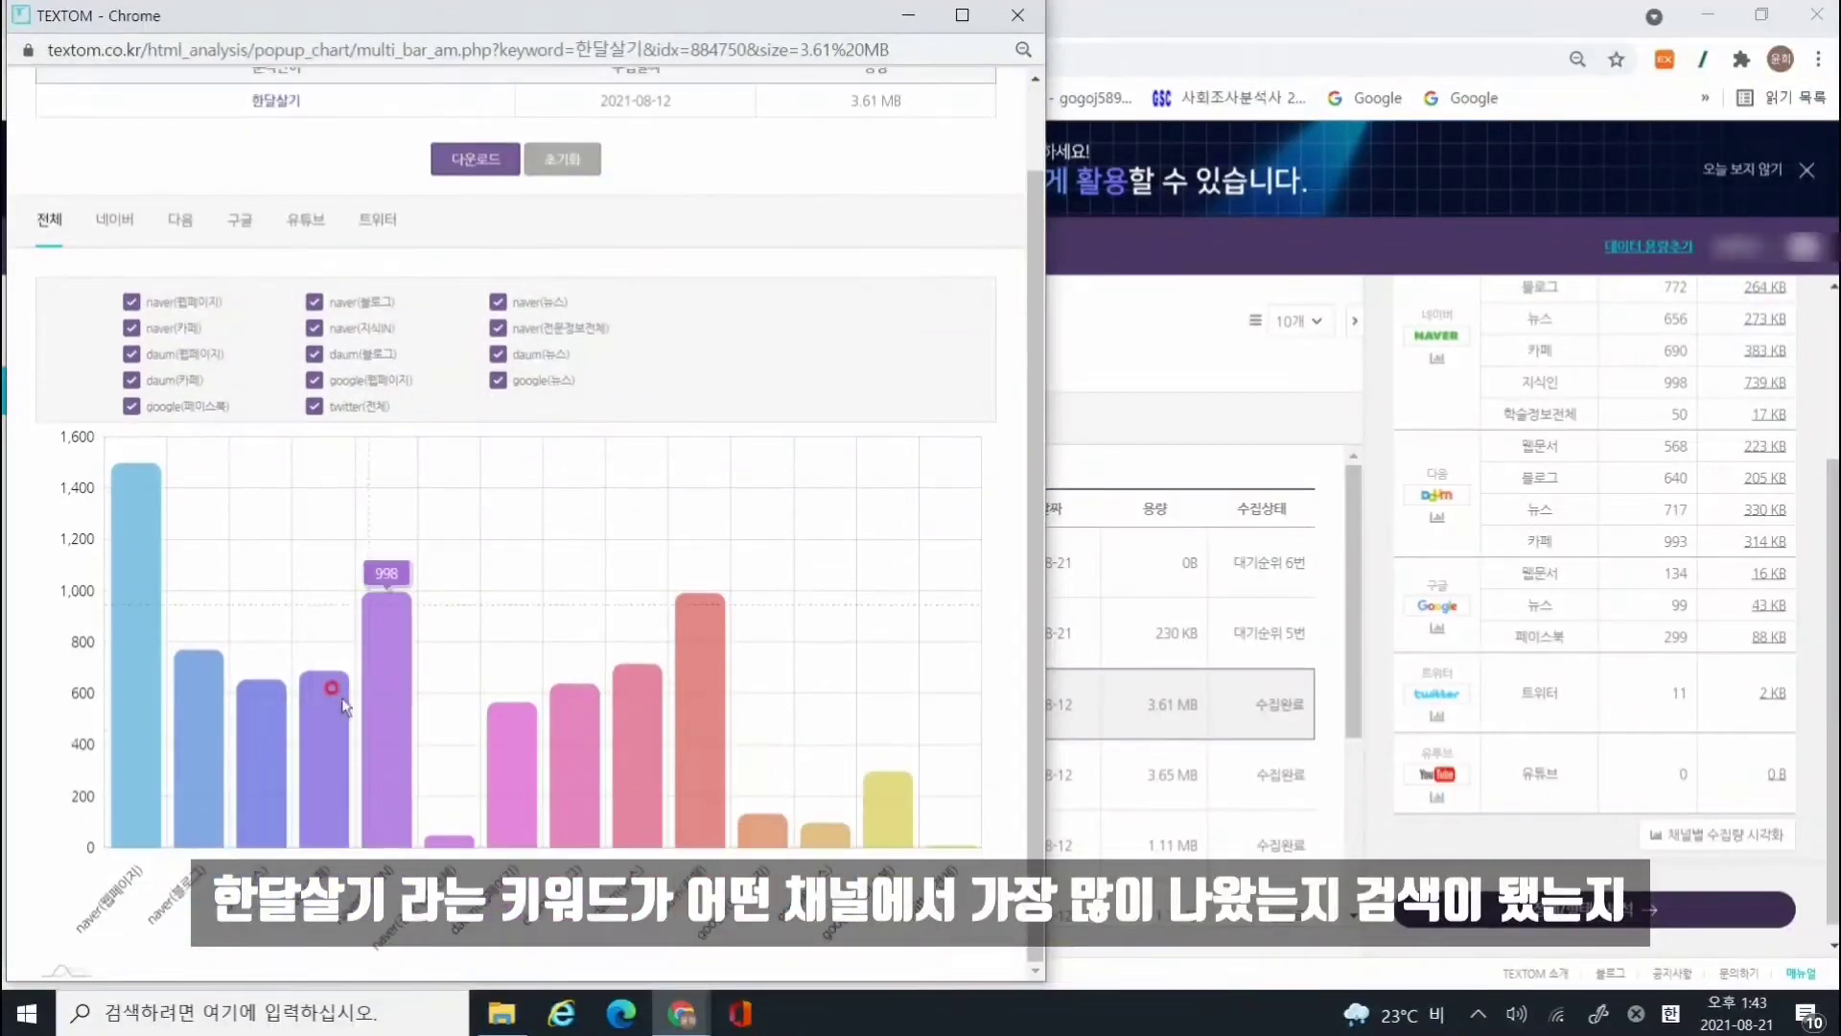
{"action": "mouse_move", "coordinate": [220, 688]}
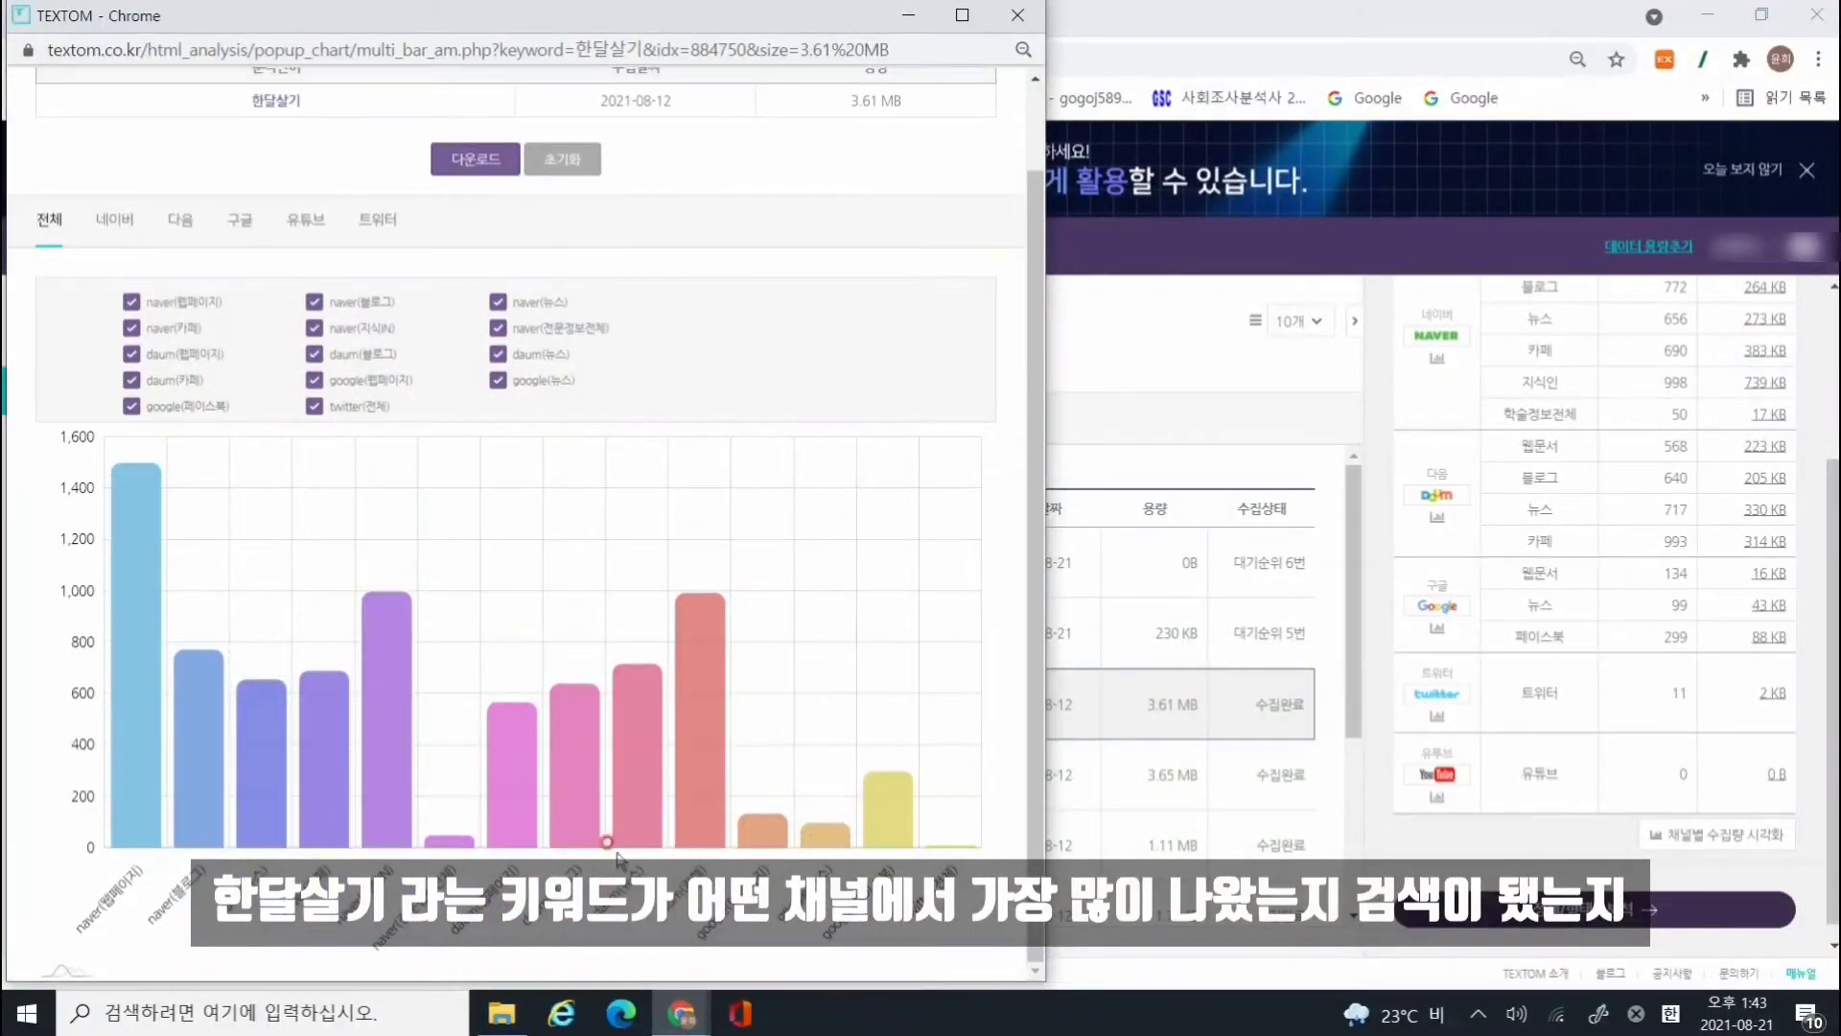
{"action": "mouse_move", "coordinate": [138, 518]}
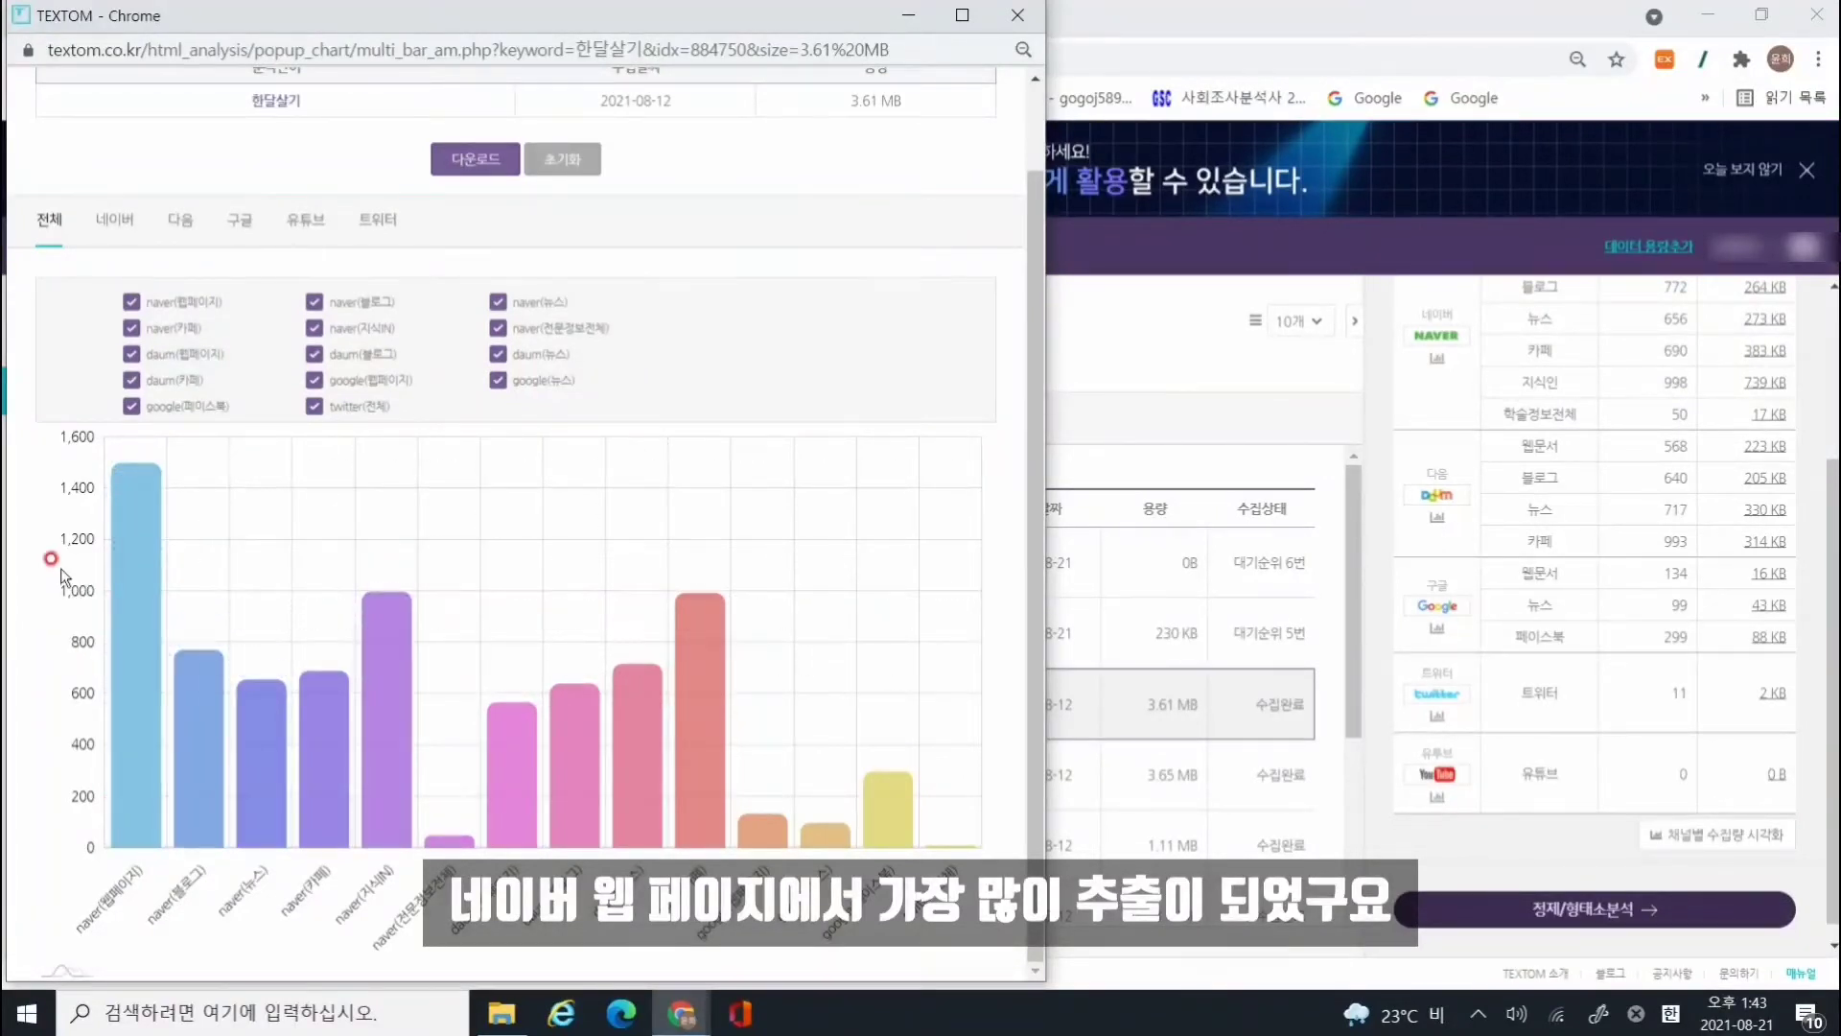
{"action": "mouse_move", "coordinate": [352, 655]}
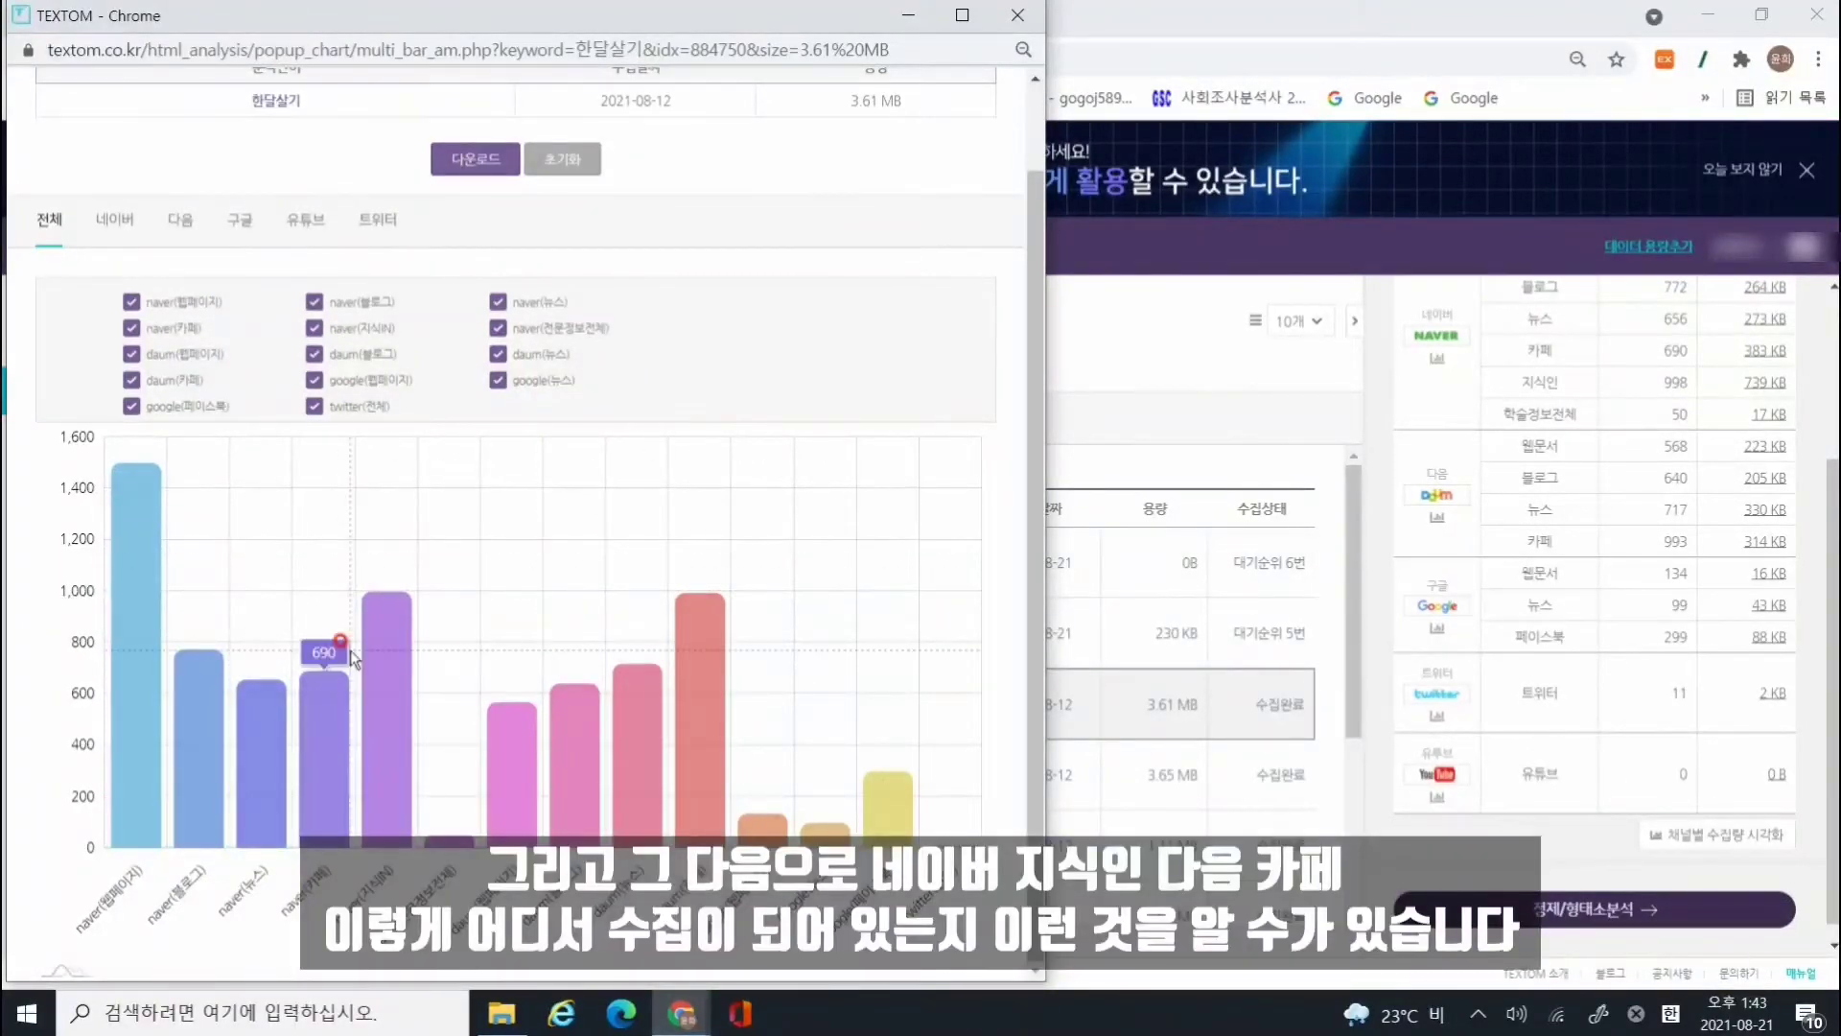
- Examine the collected volume of the individual Naver, Daum and Google channels in the chart and close the chart window
{"action": "mouse_move", "coordinate": [409, 794]}
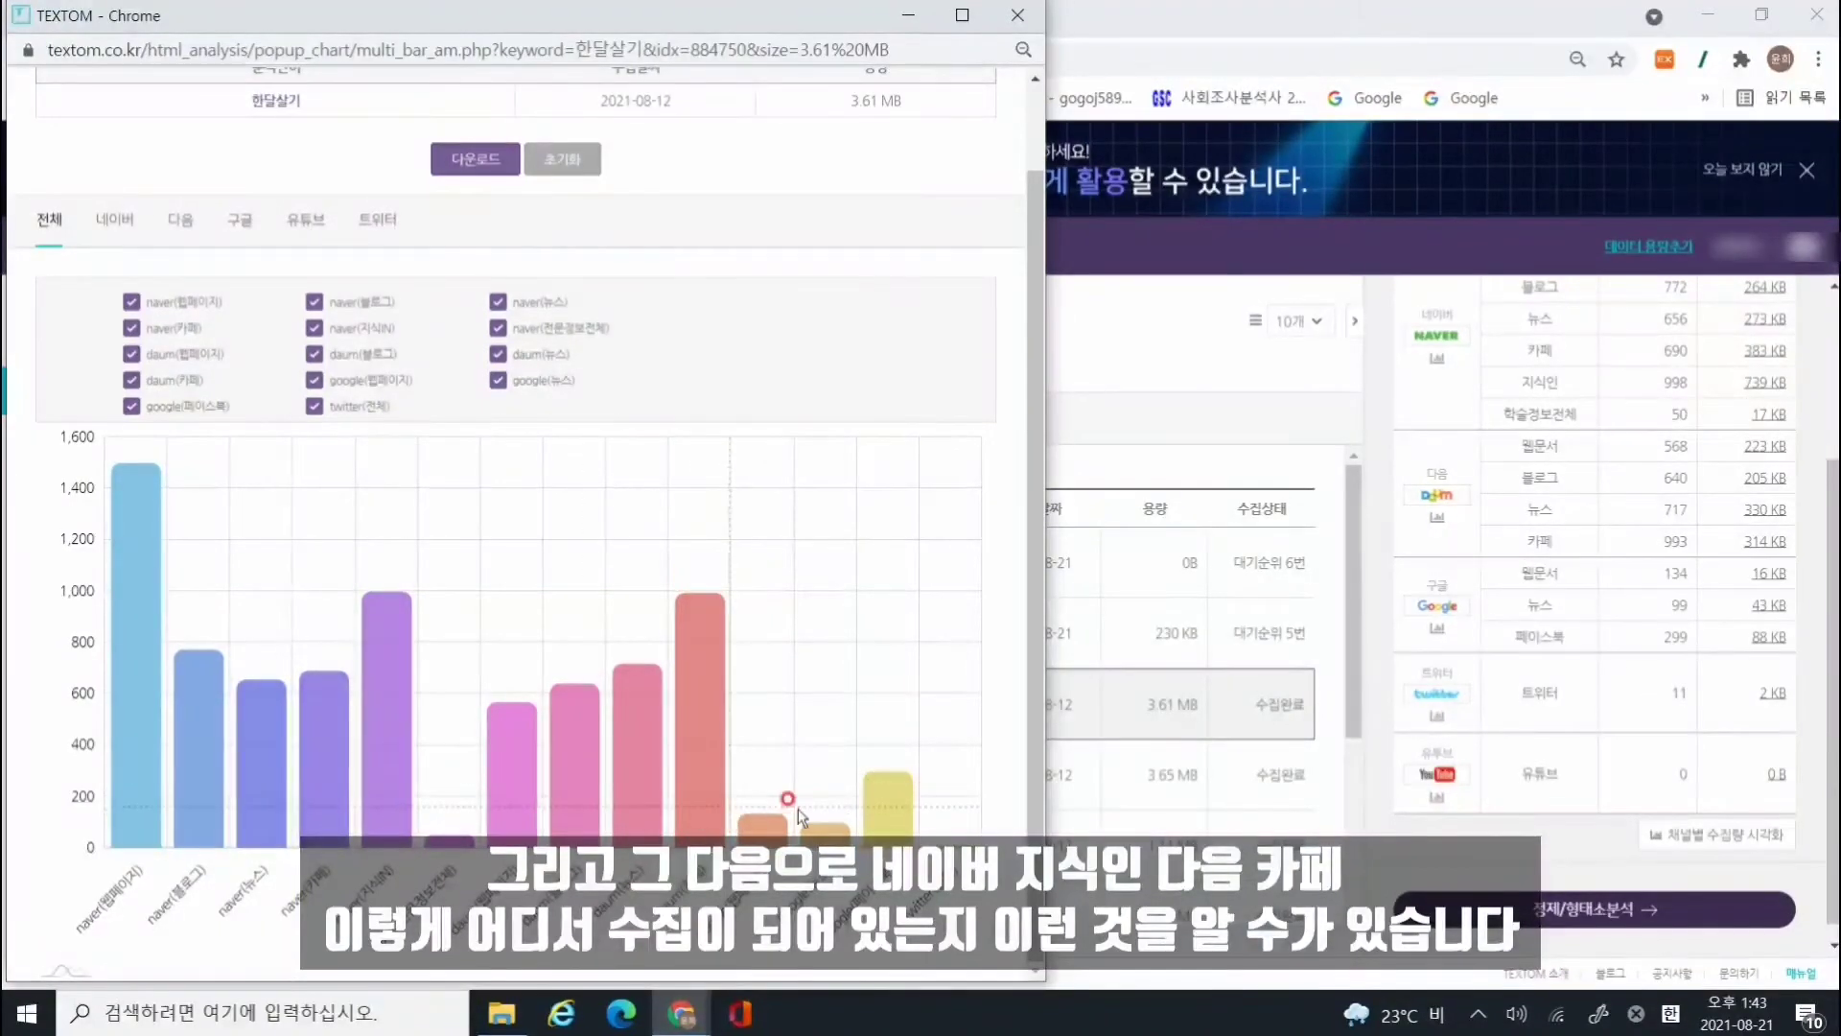
{"action": "mouse_move", "coordinate": [715, 713]}
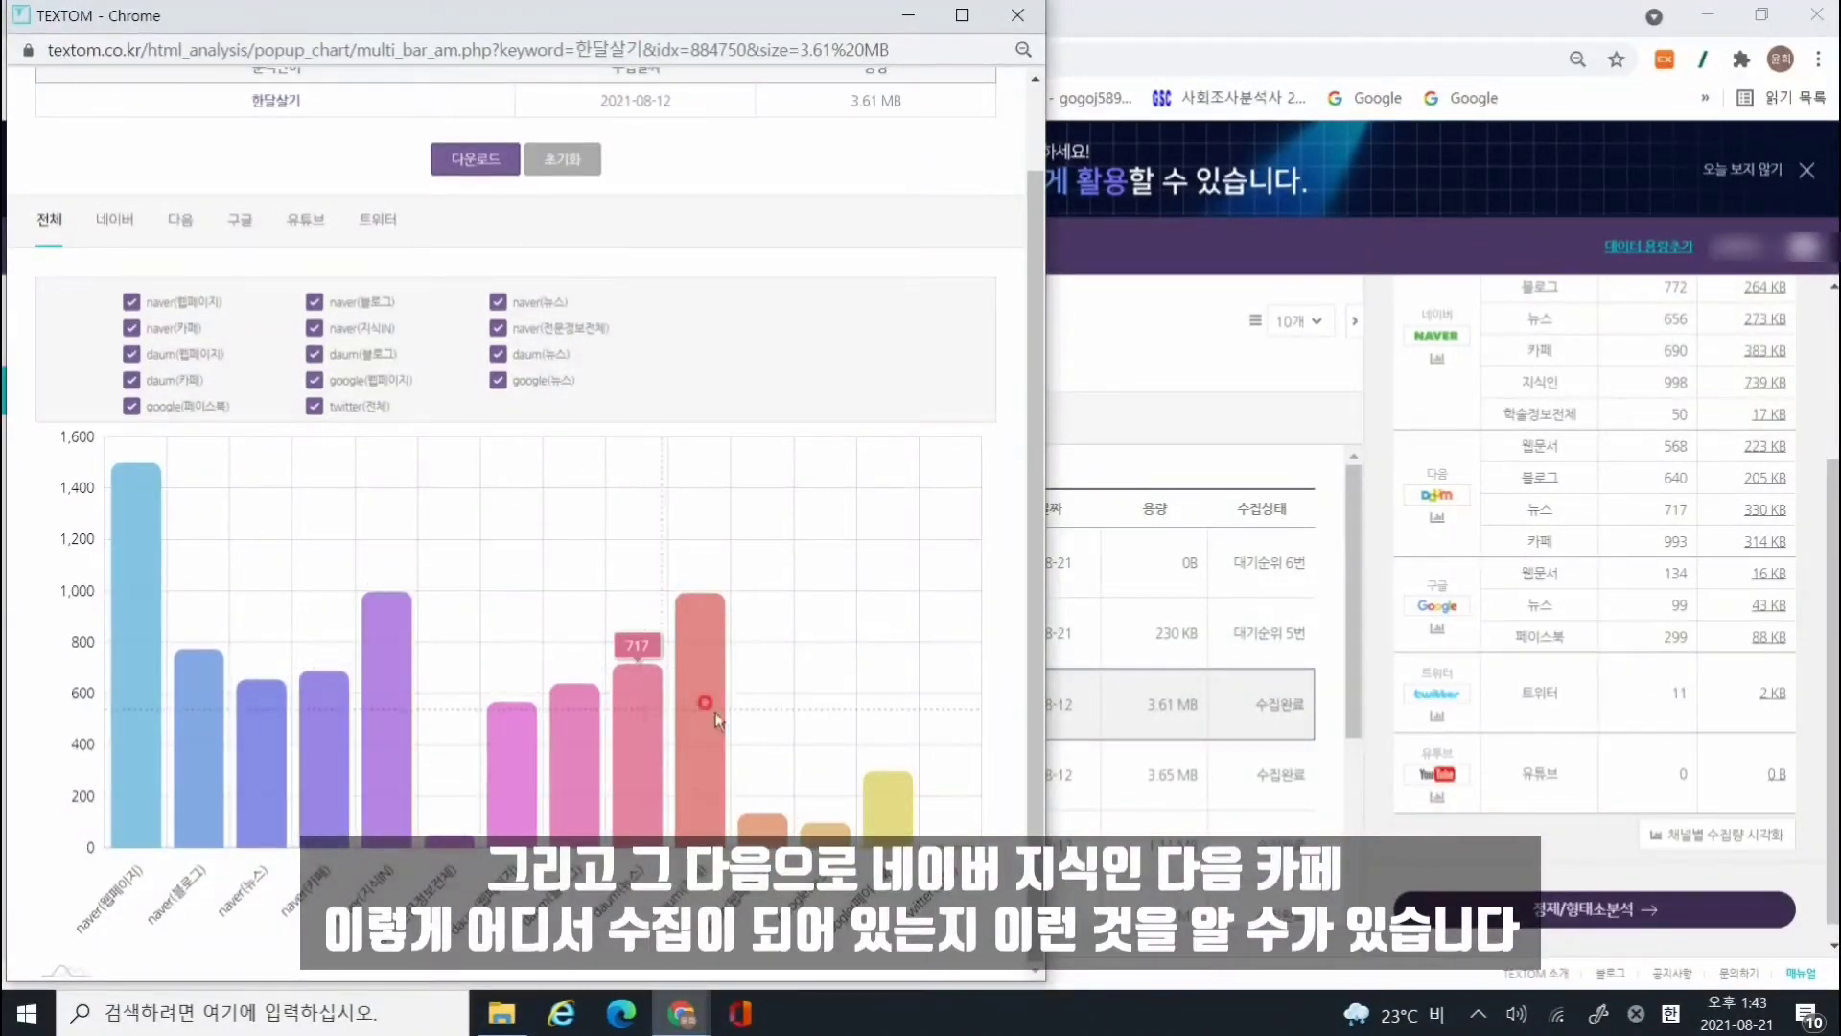
{"action": "left_click", "coordinate": [1019, 16]}
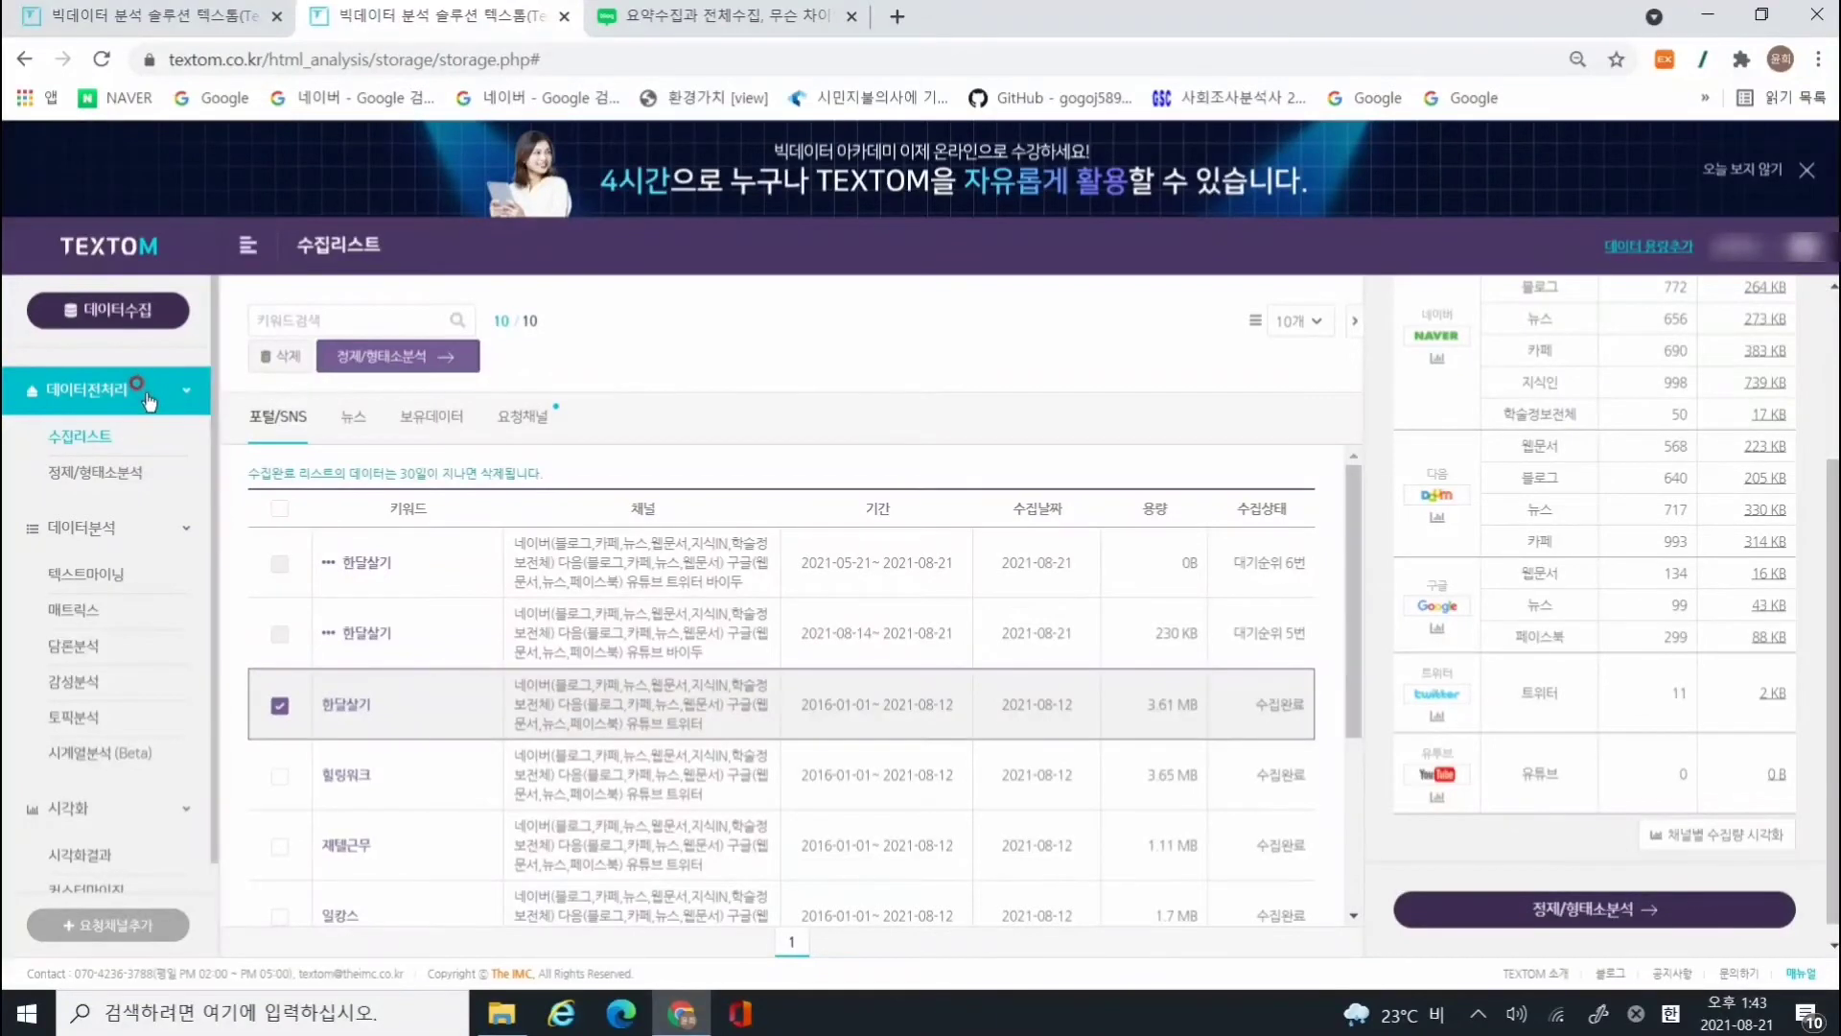
- Open the data collection page, then switch to Excel and look through the rows of 한달살기_.xlsx
{"action": "left_click", "coordinate": [123, 317]}
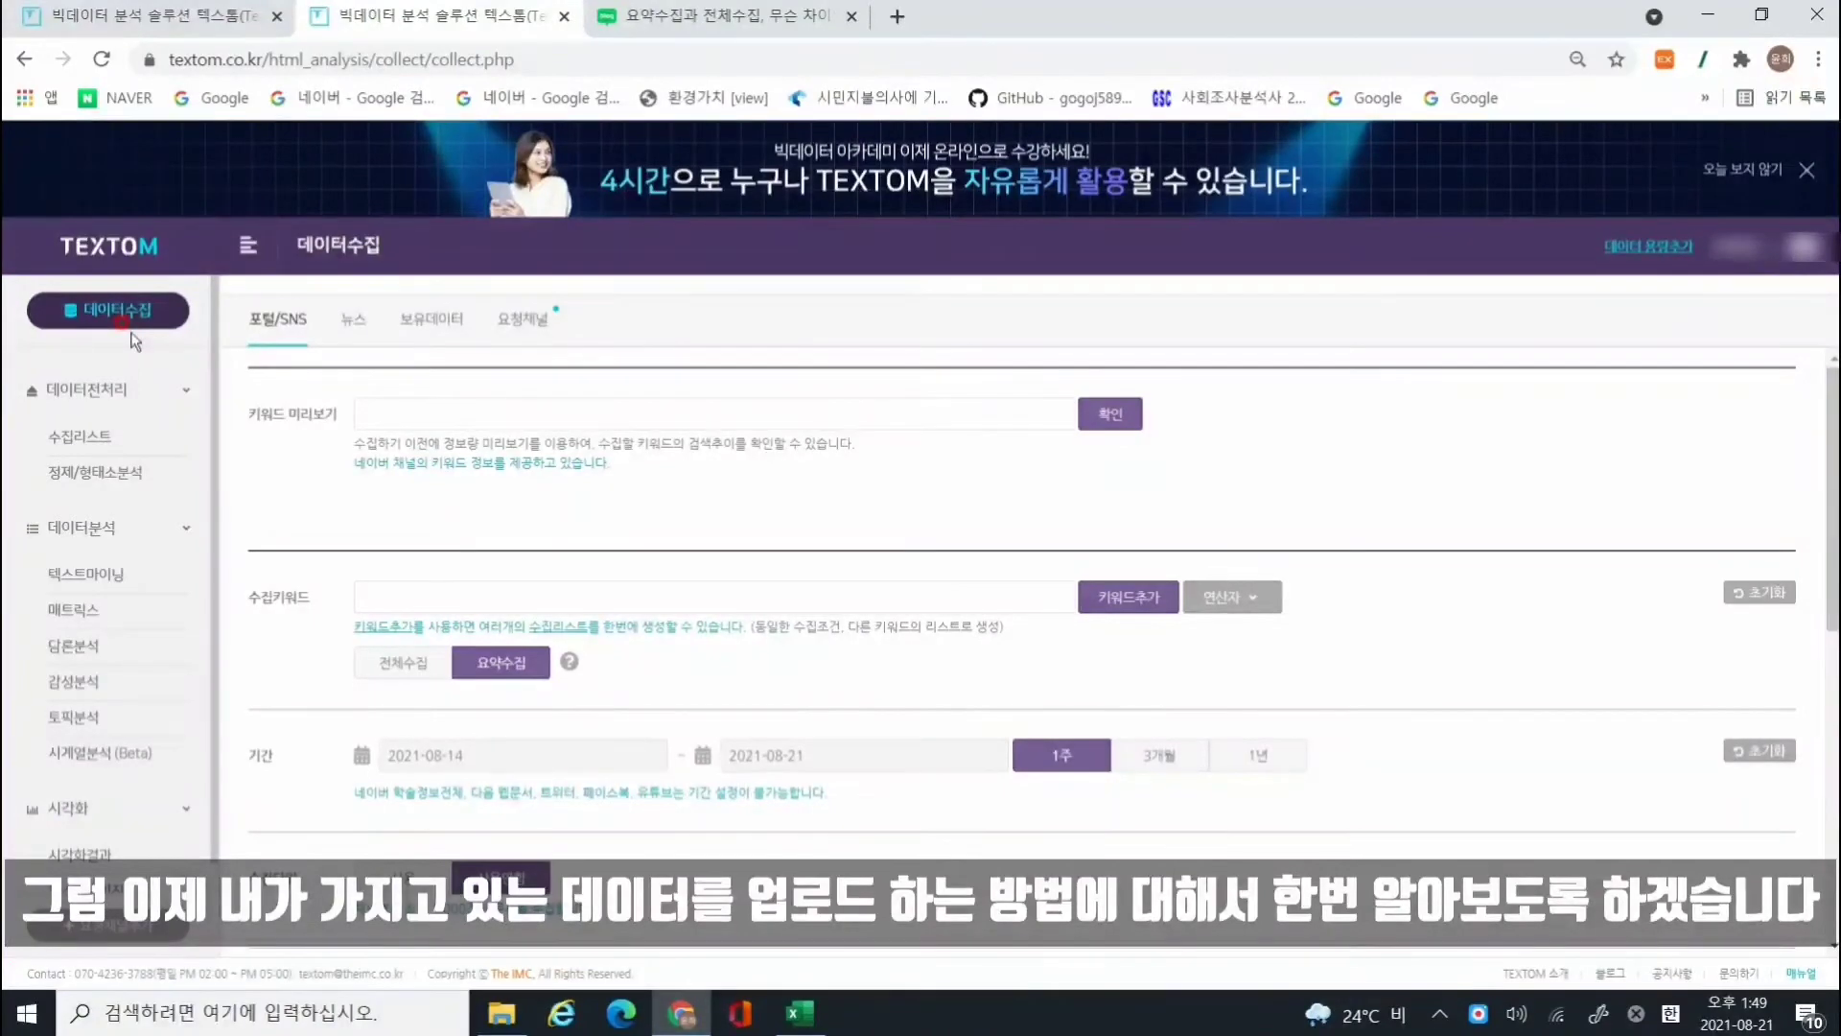
{"action": "left_click", "coordinate": [799, 1013]}
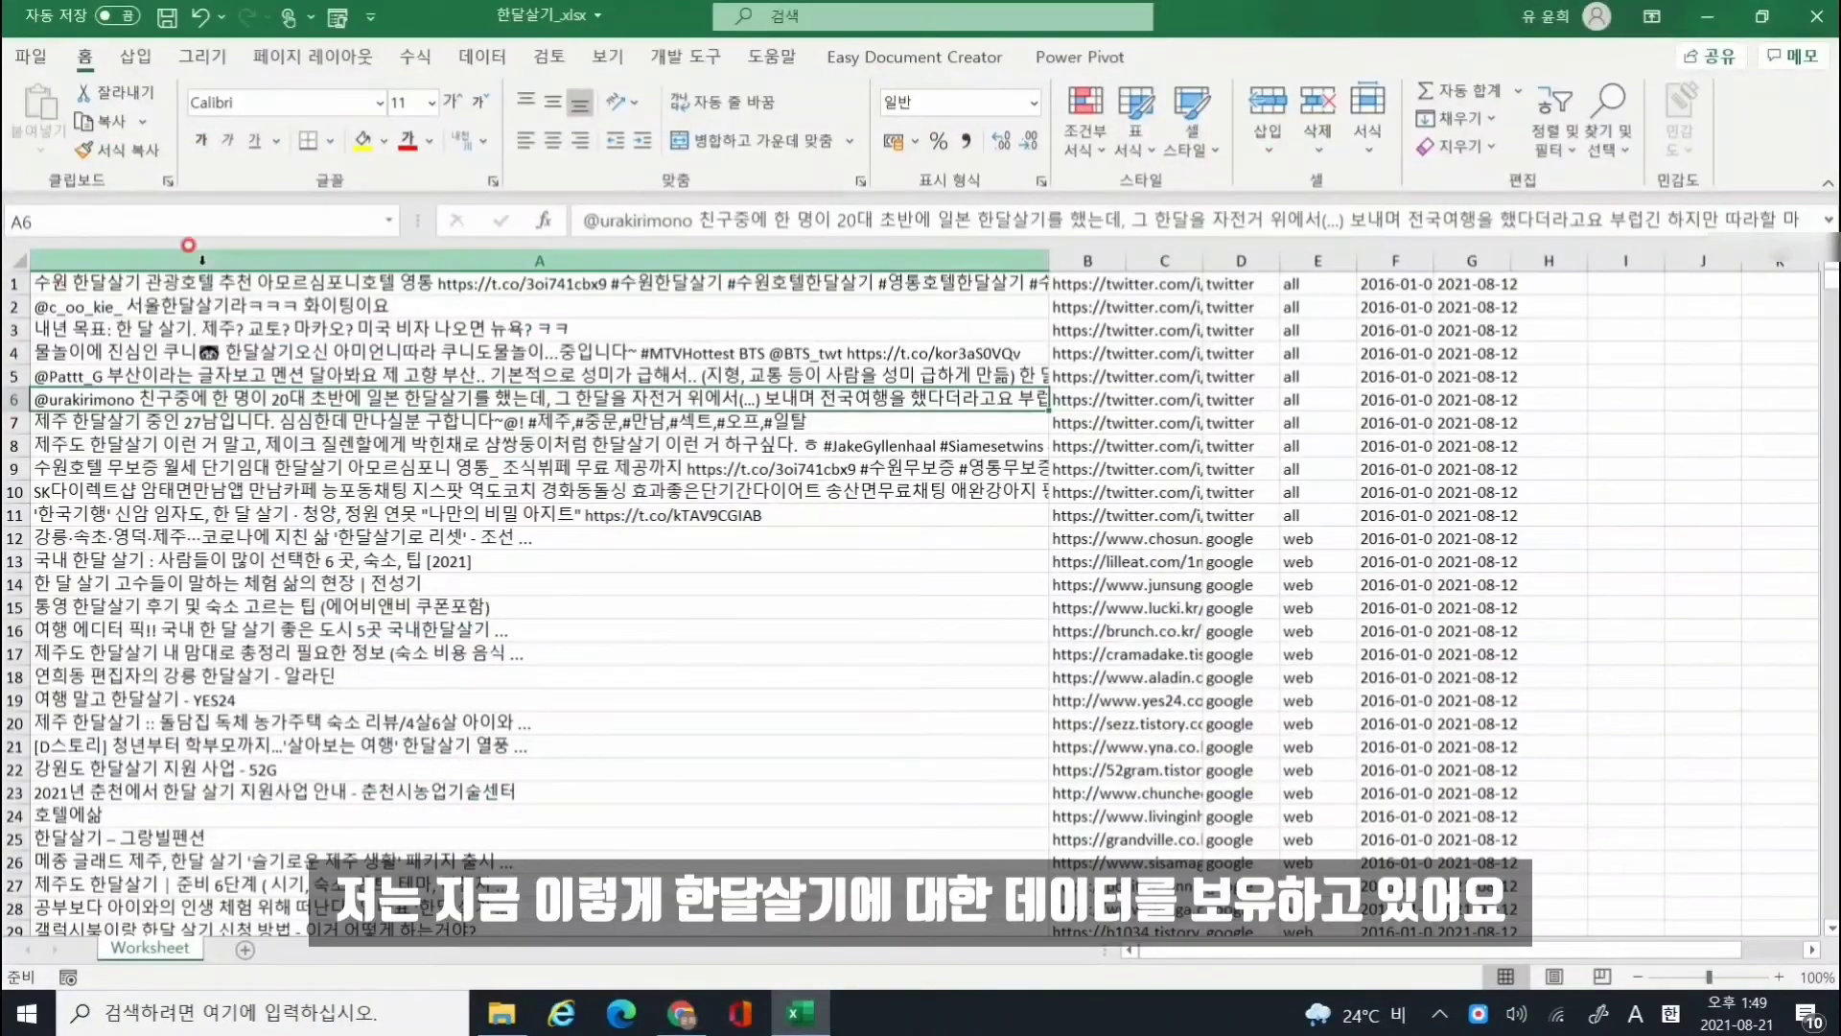
{"action": "scroll", "coordinate": [326, 527], "scroll_direction": "down", "scroll_amount": 9}
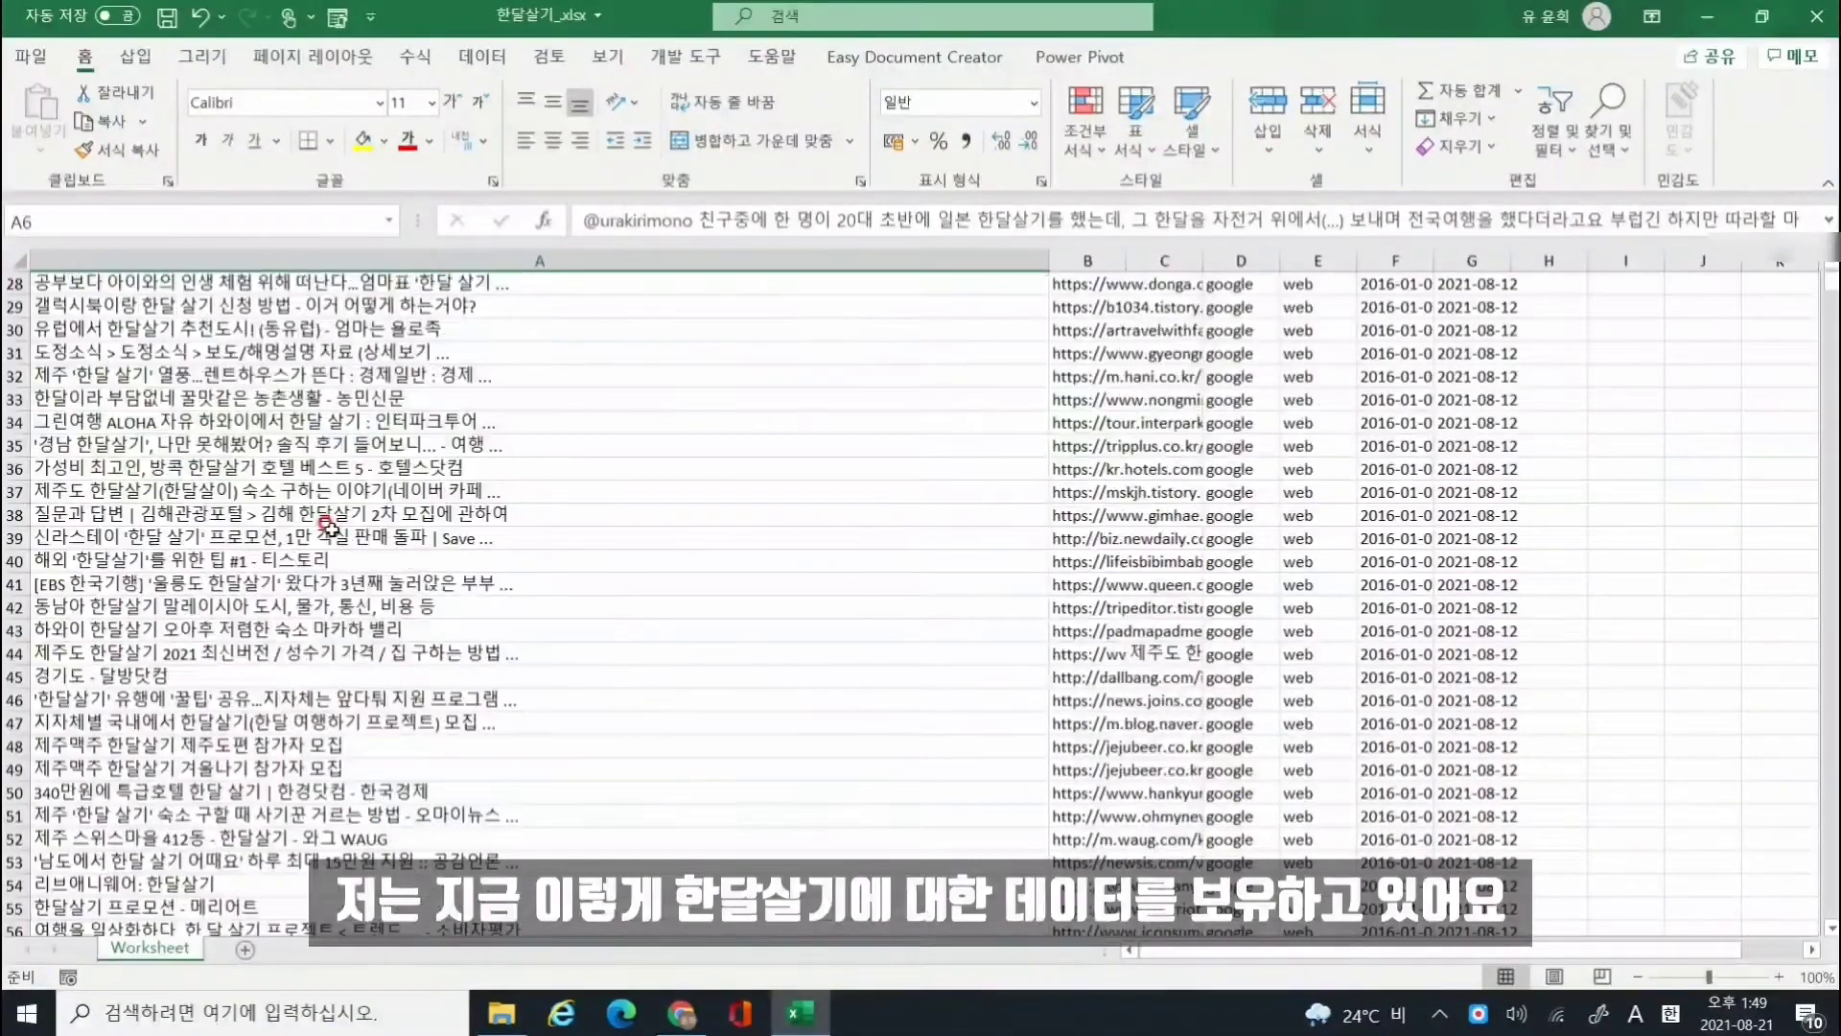
{"action": "scroll", "coordinate": [329, 526], "scroll_direction": "down", "scroll_amount": 9}
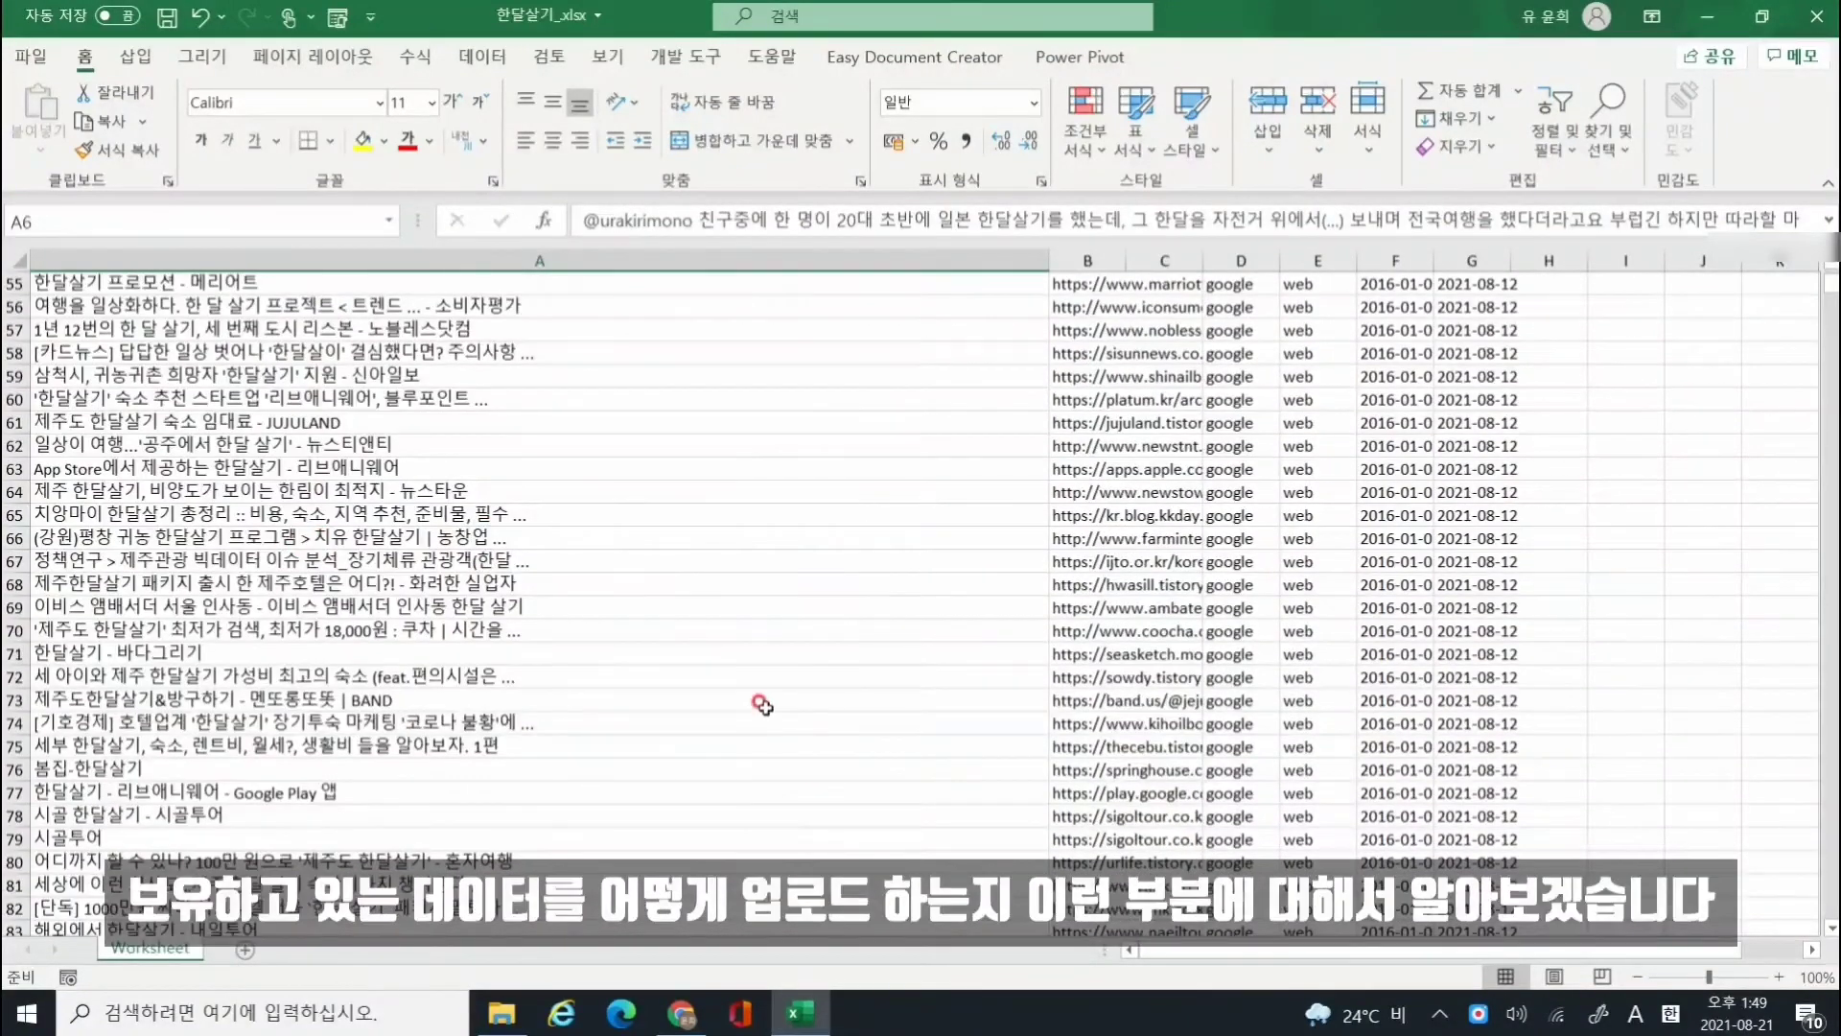
{"action": "scroll", "coordinate": [450, 623], "scroll_direction": "down", "scroll_amount": 3}
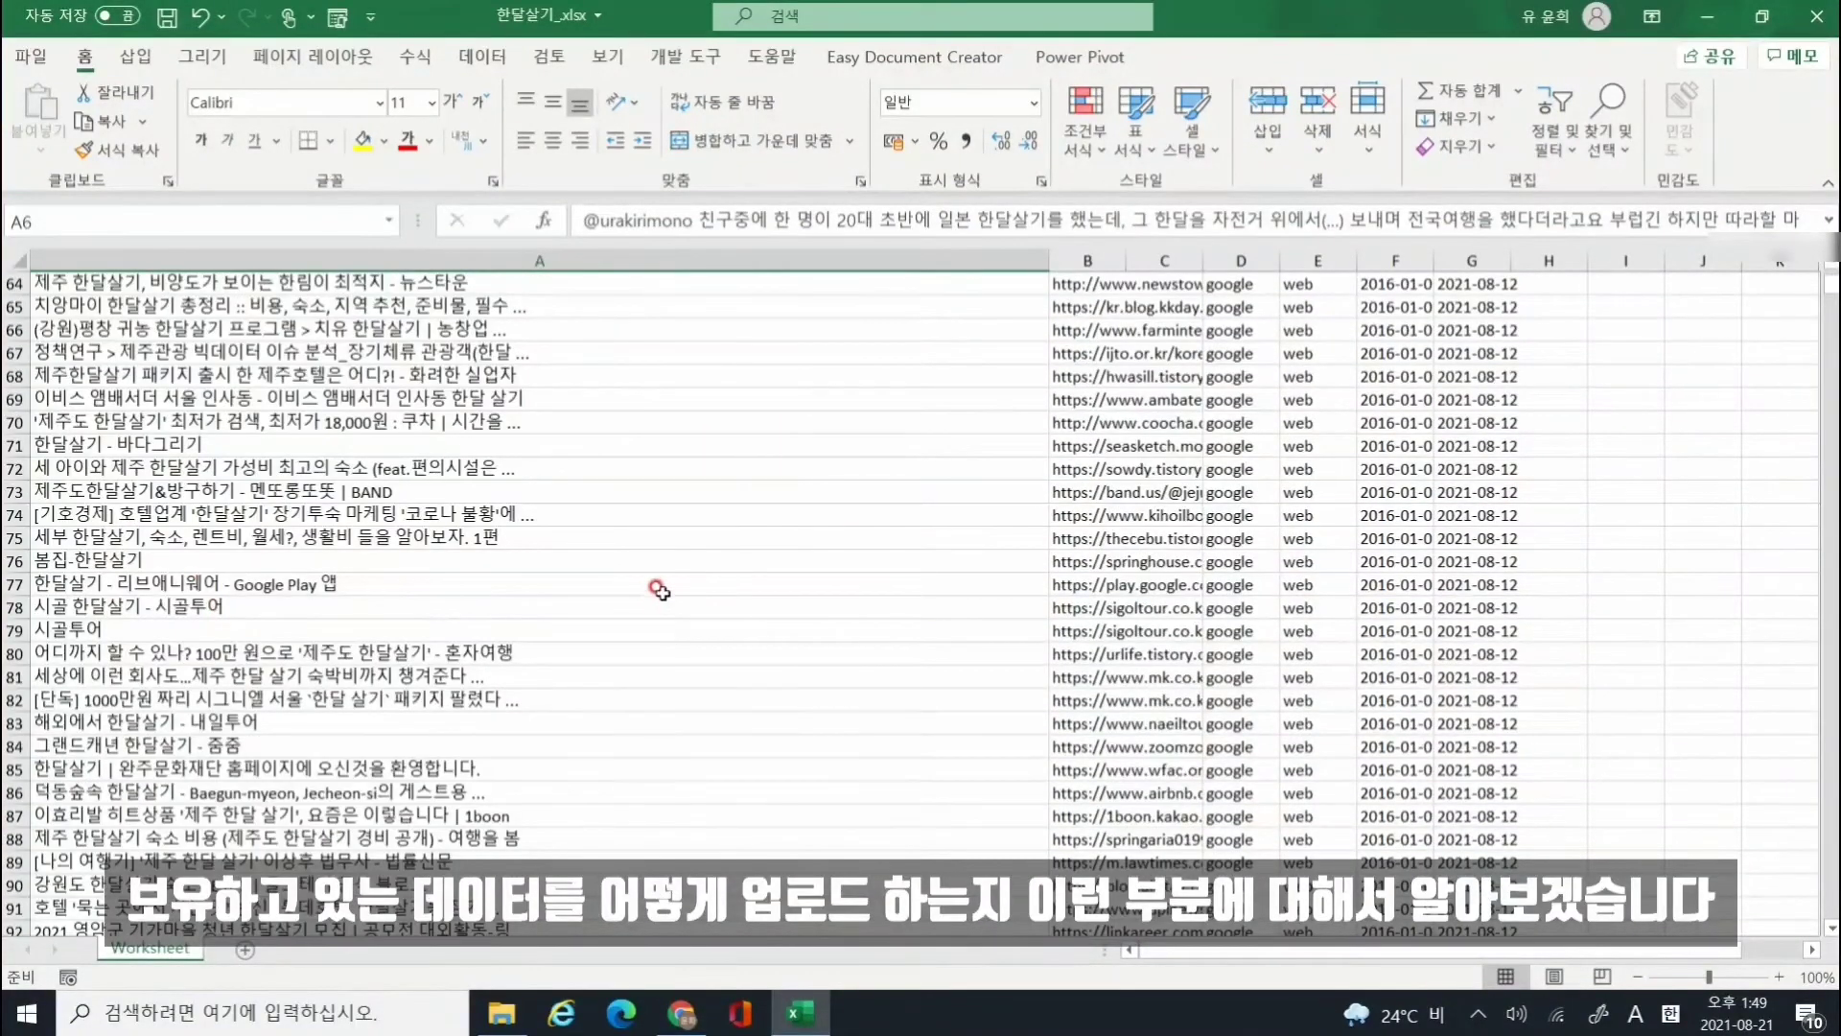
{"action": "scroll", "coordinate": [616, 556], "scroll_direction": "up", "scroll_amount": 14}
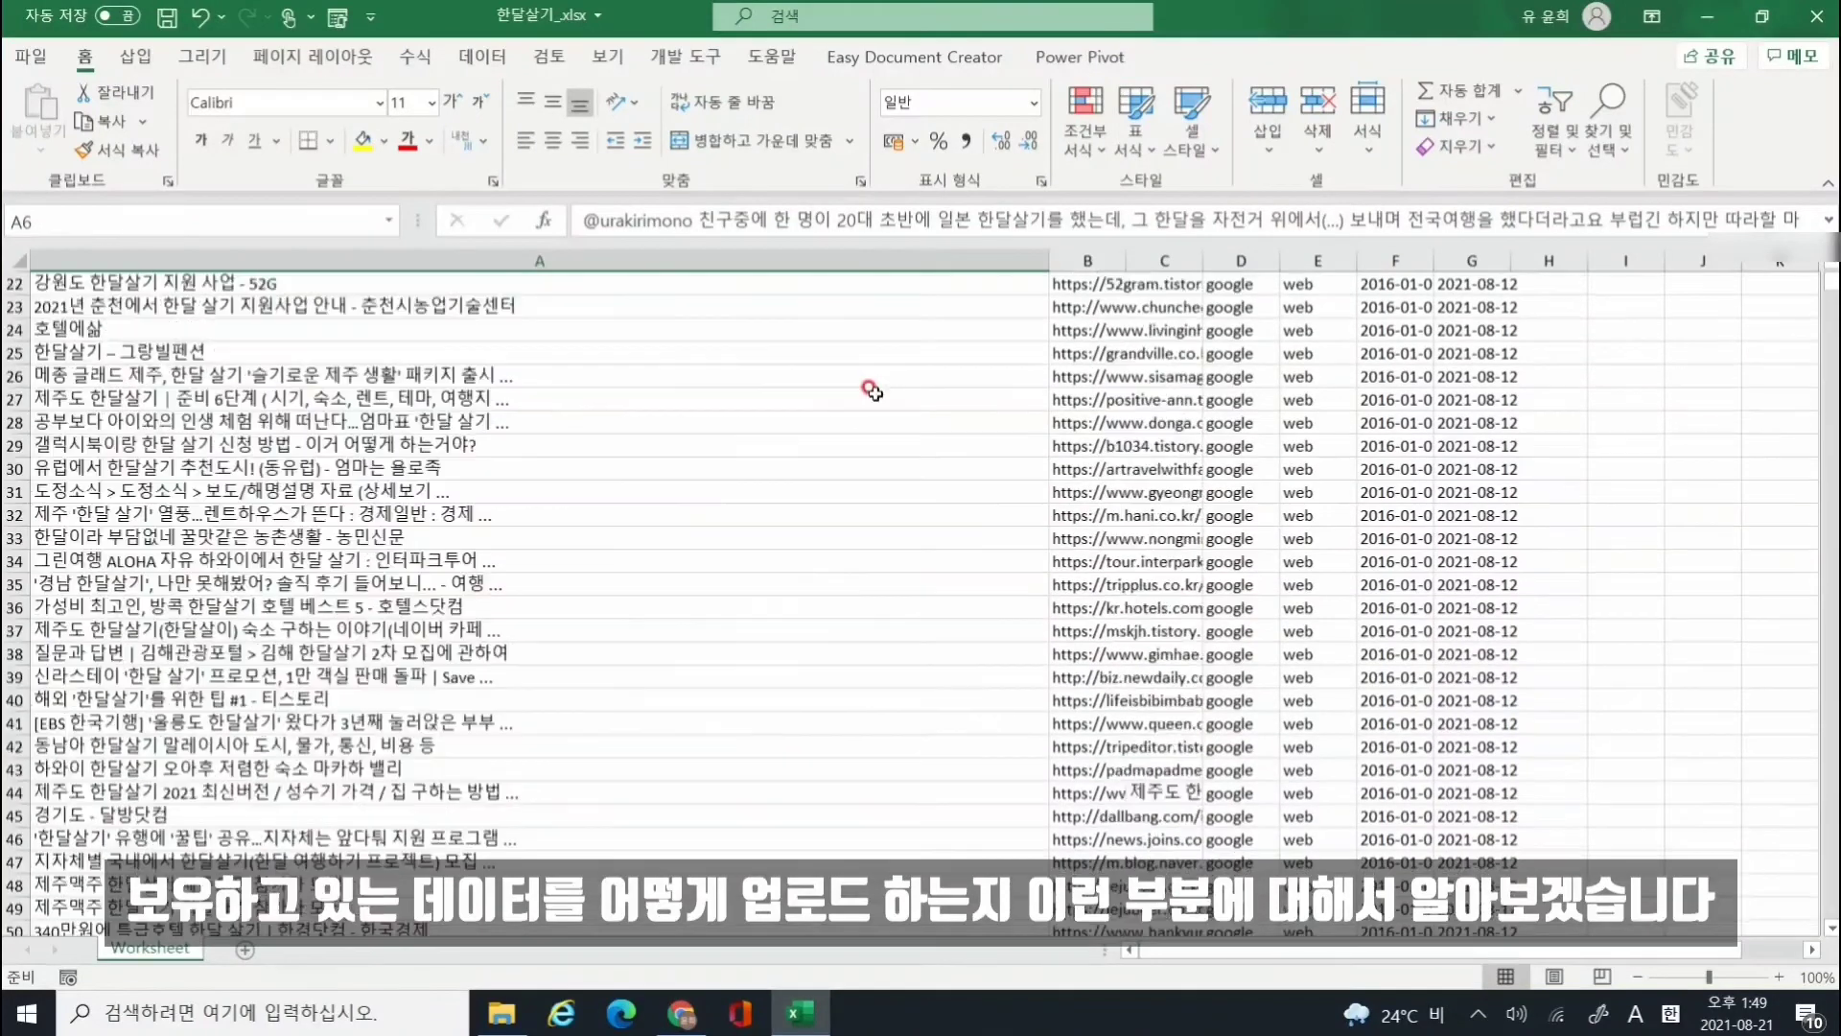
{"action": "left_click", "coordinate": [1719, 27]}
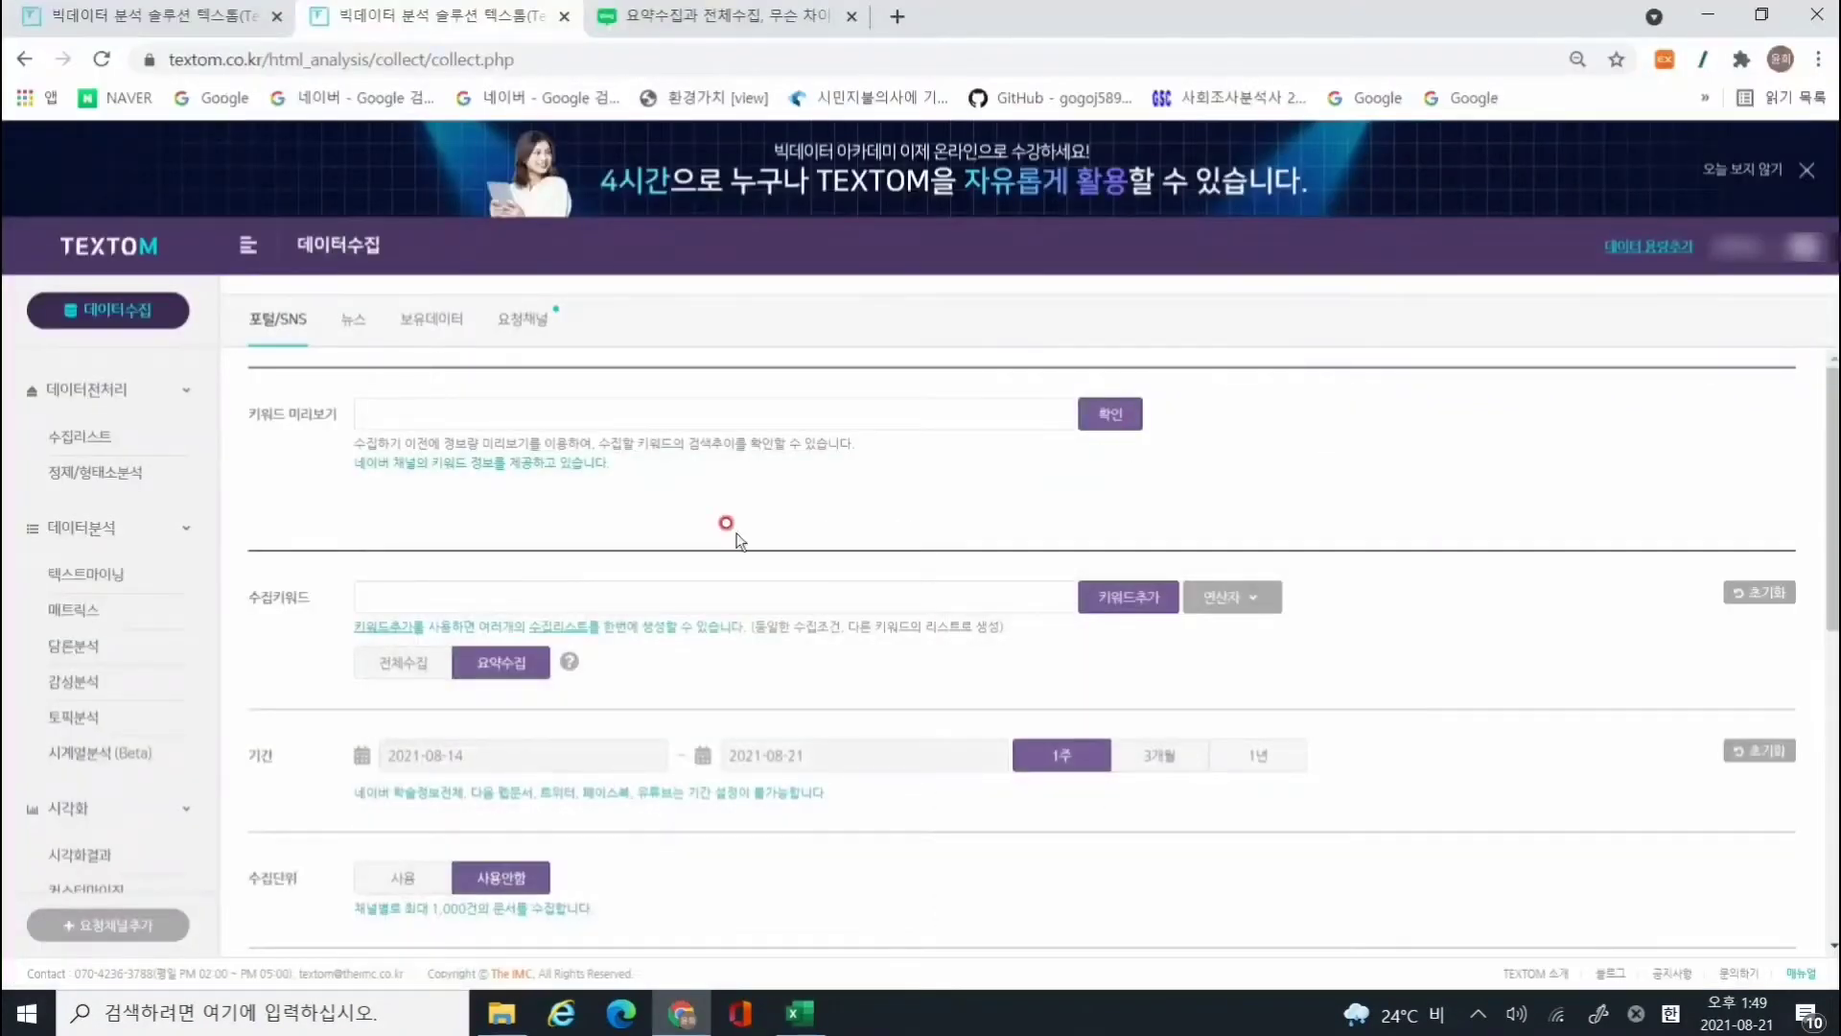
- Open the owned-data (보유데이터) upload form in TEXTOM's data collection and choose 한달살기_.xlsx from the desktop as the upload file
{"action": "left_click", "coordinate": [156, 326]}
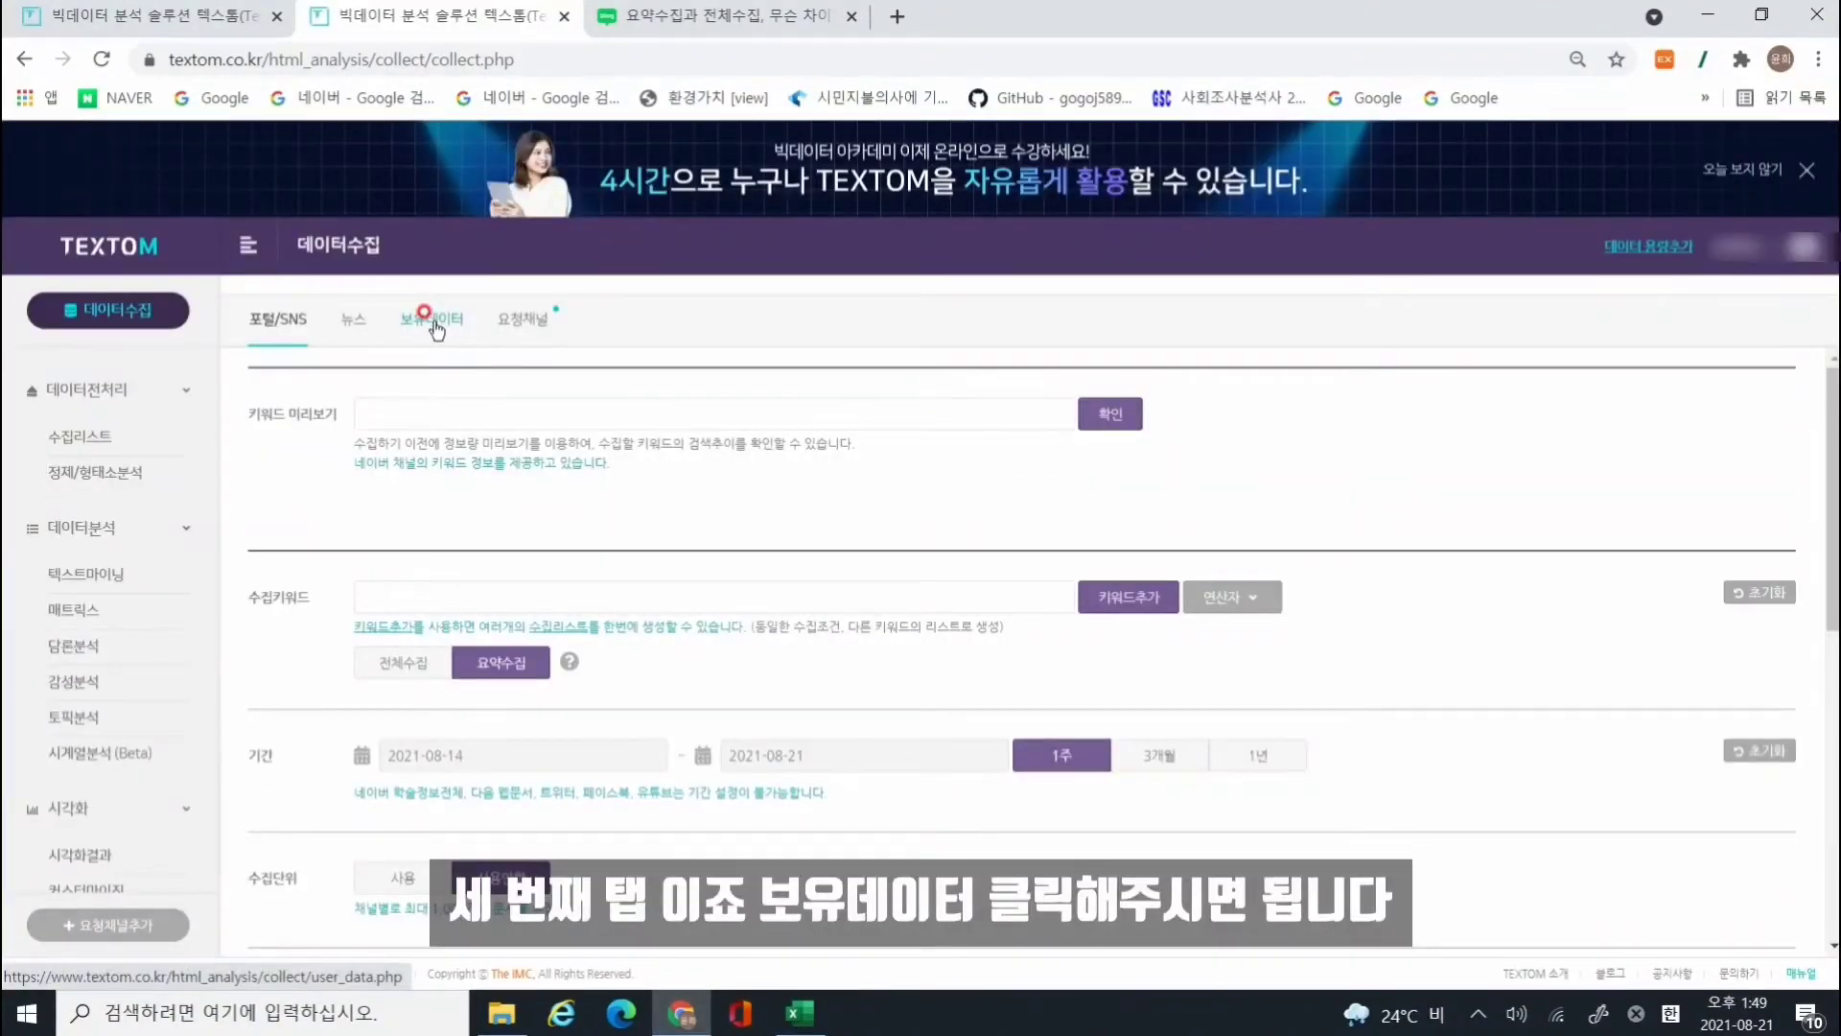
{"action": "left_click", "coordinate": [433, 322]}
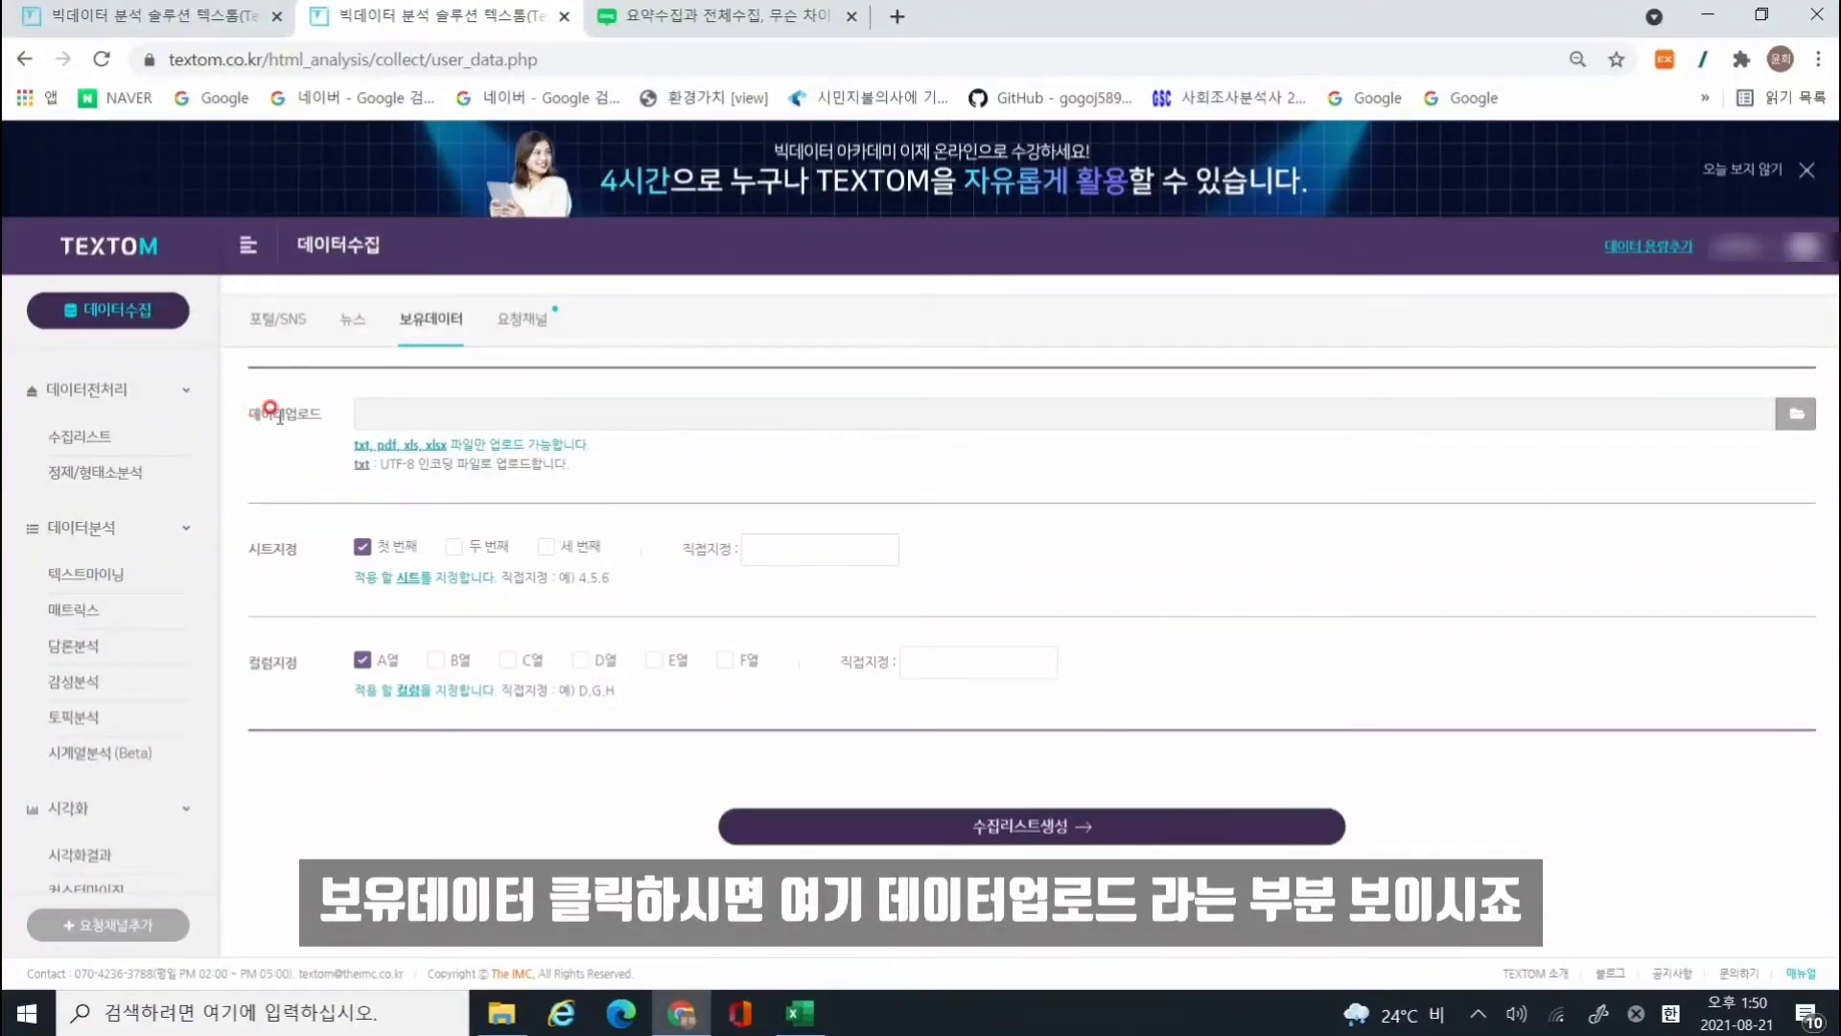
{"action": "left_click", "coordinate": [1800, 419]}
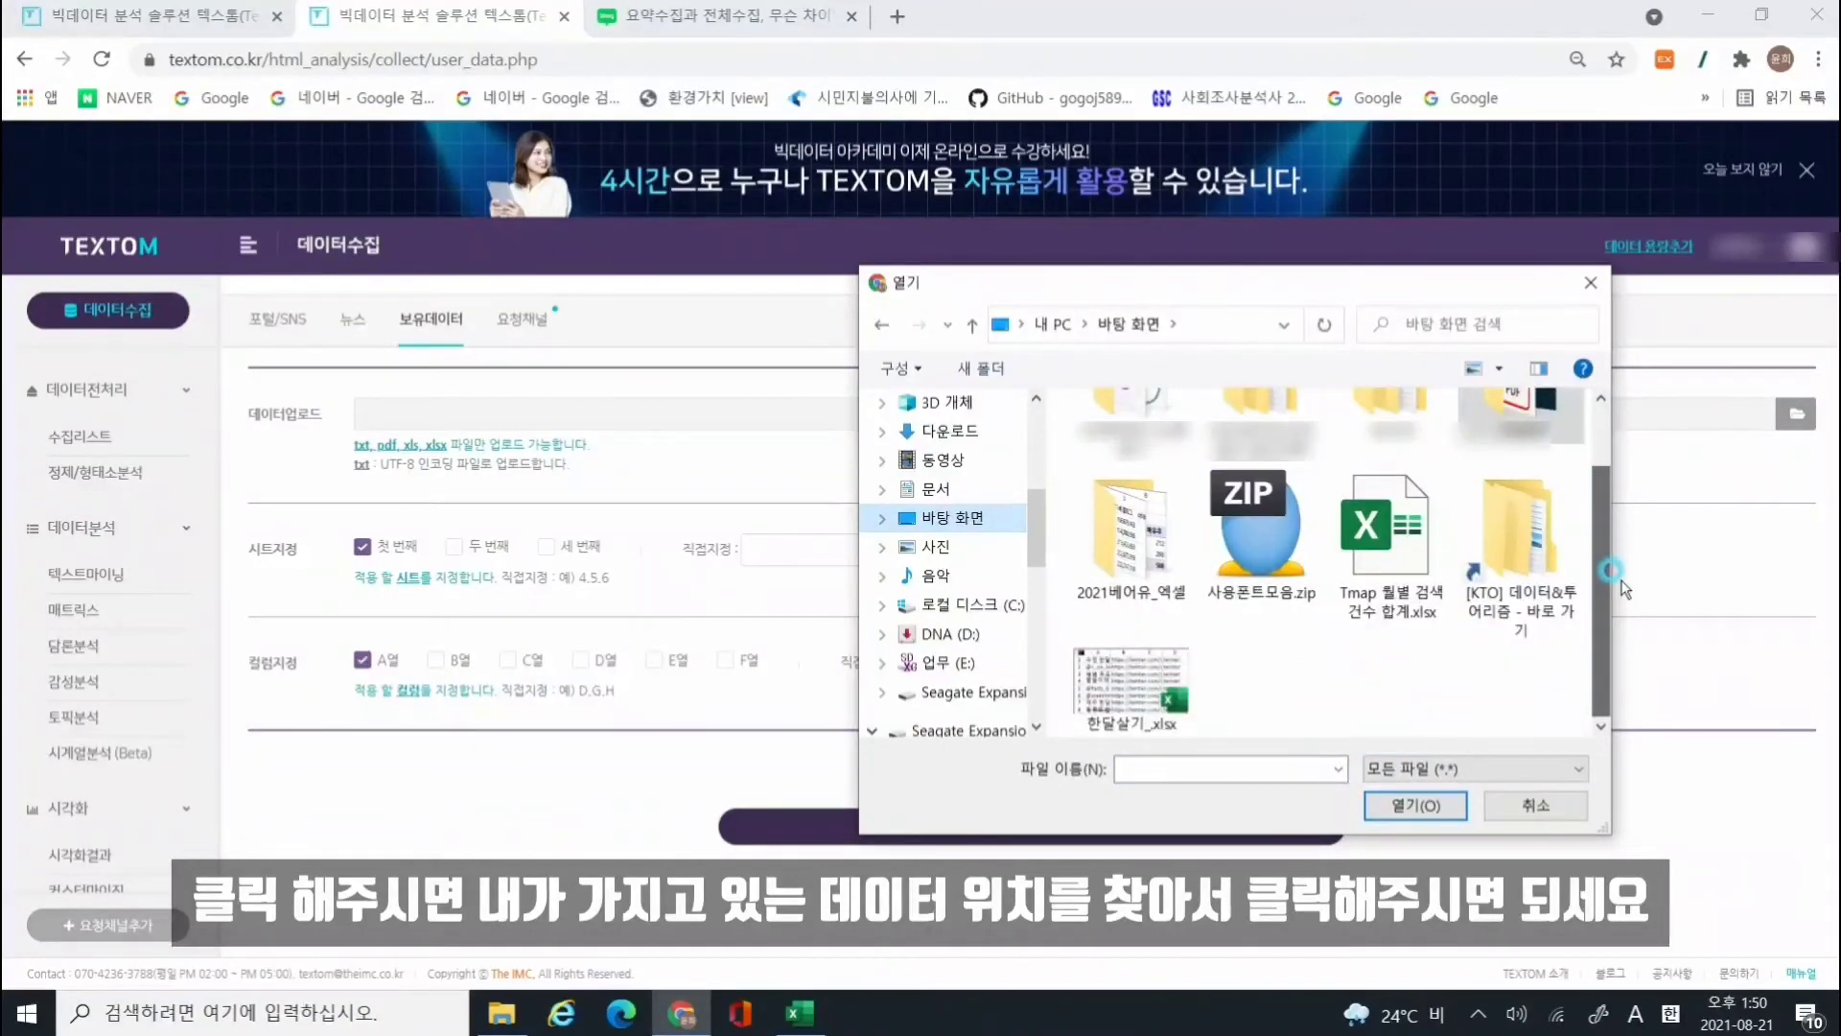
{"action": "left_click", "coordinate": [1114, 705]}
{"action": "left_click", "coordinate": [1098, 697]}
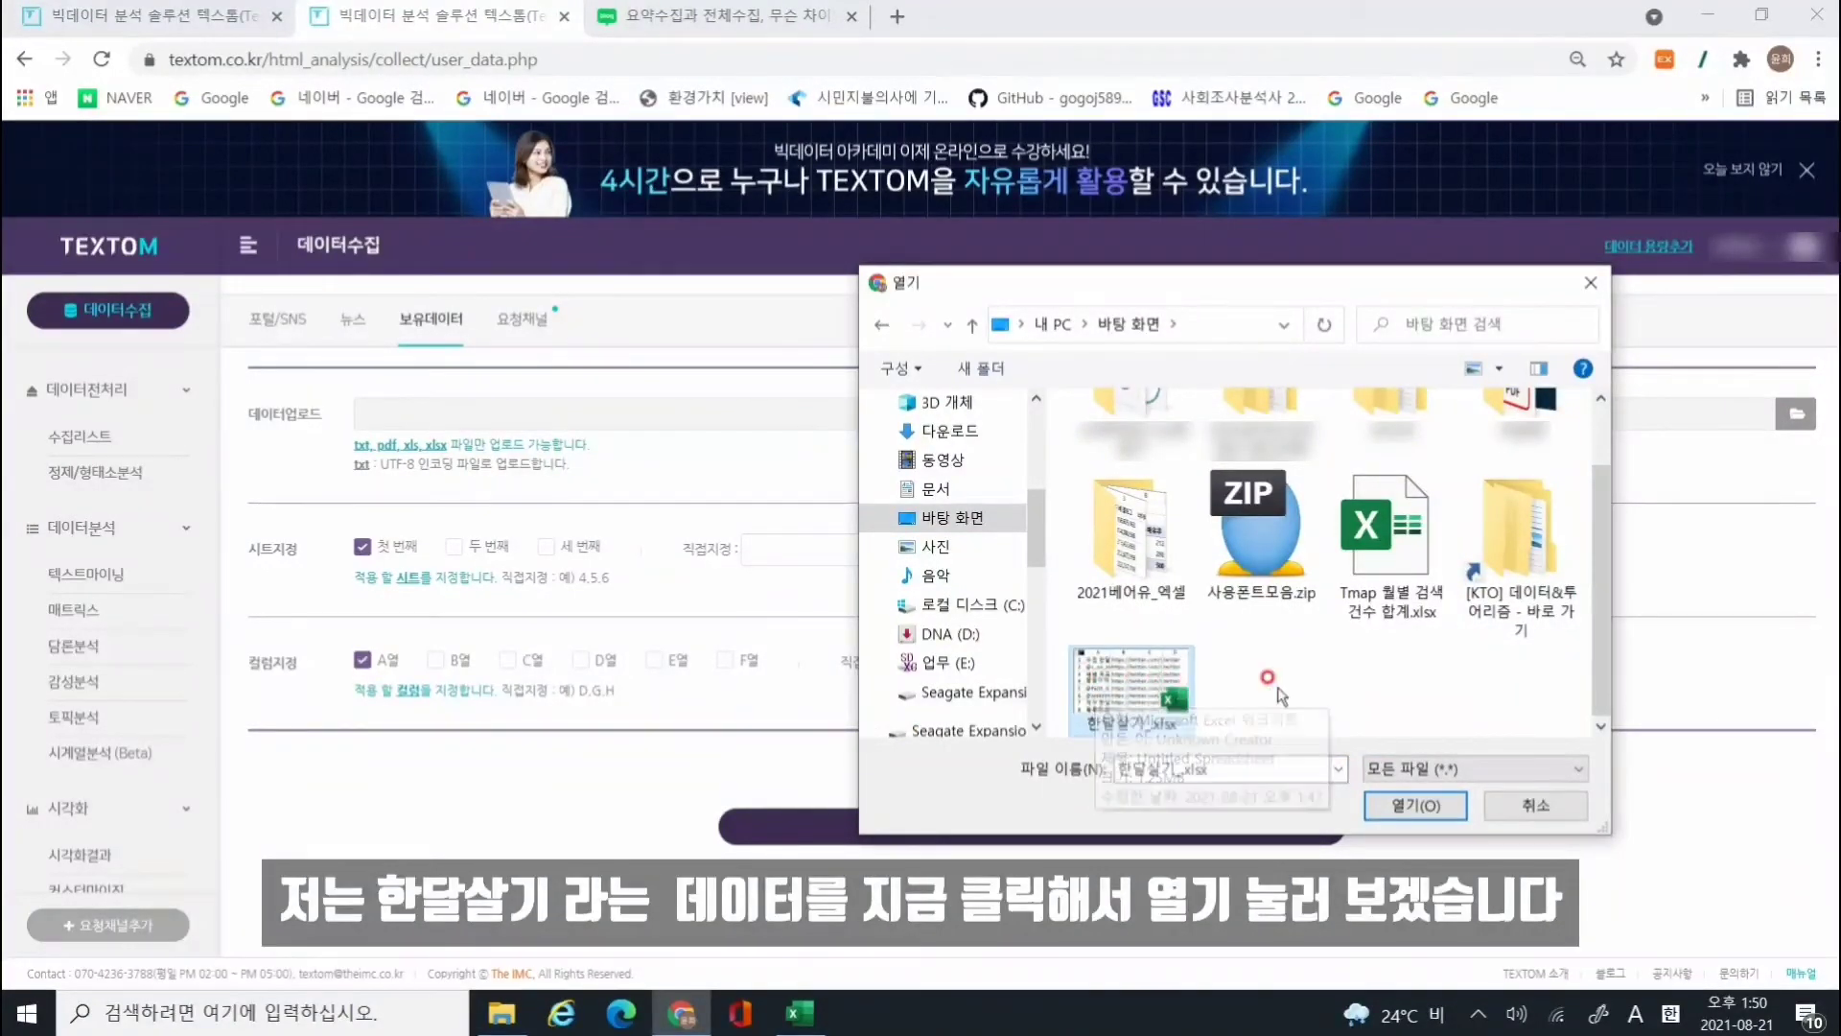
{"action": "left_click", "coordinate": [1411, 801]}
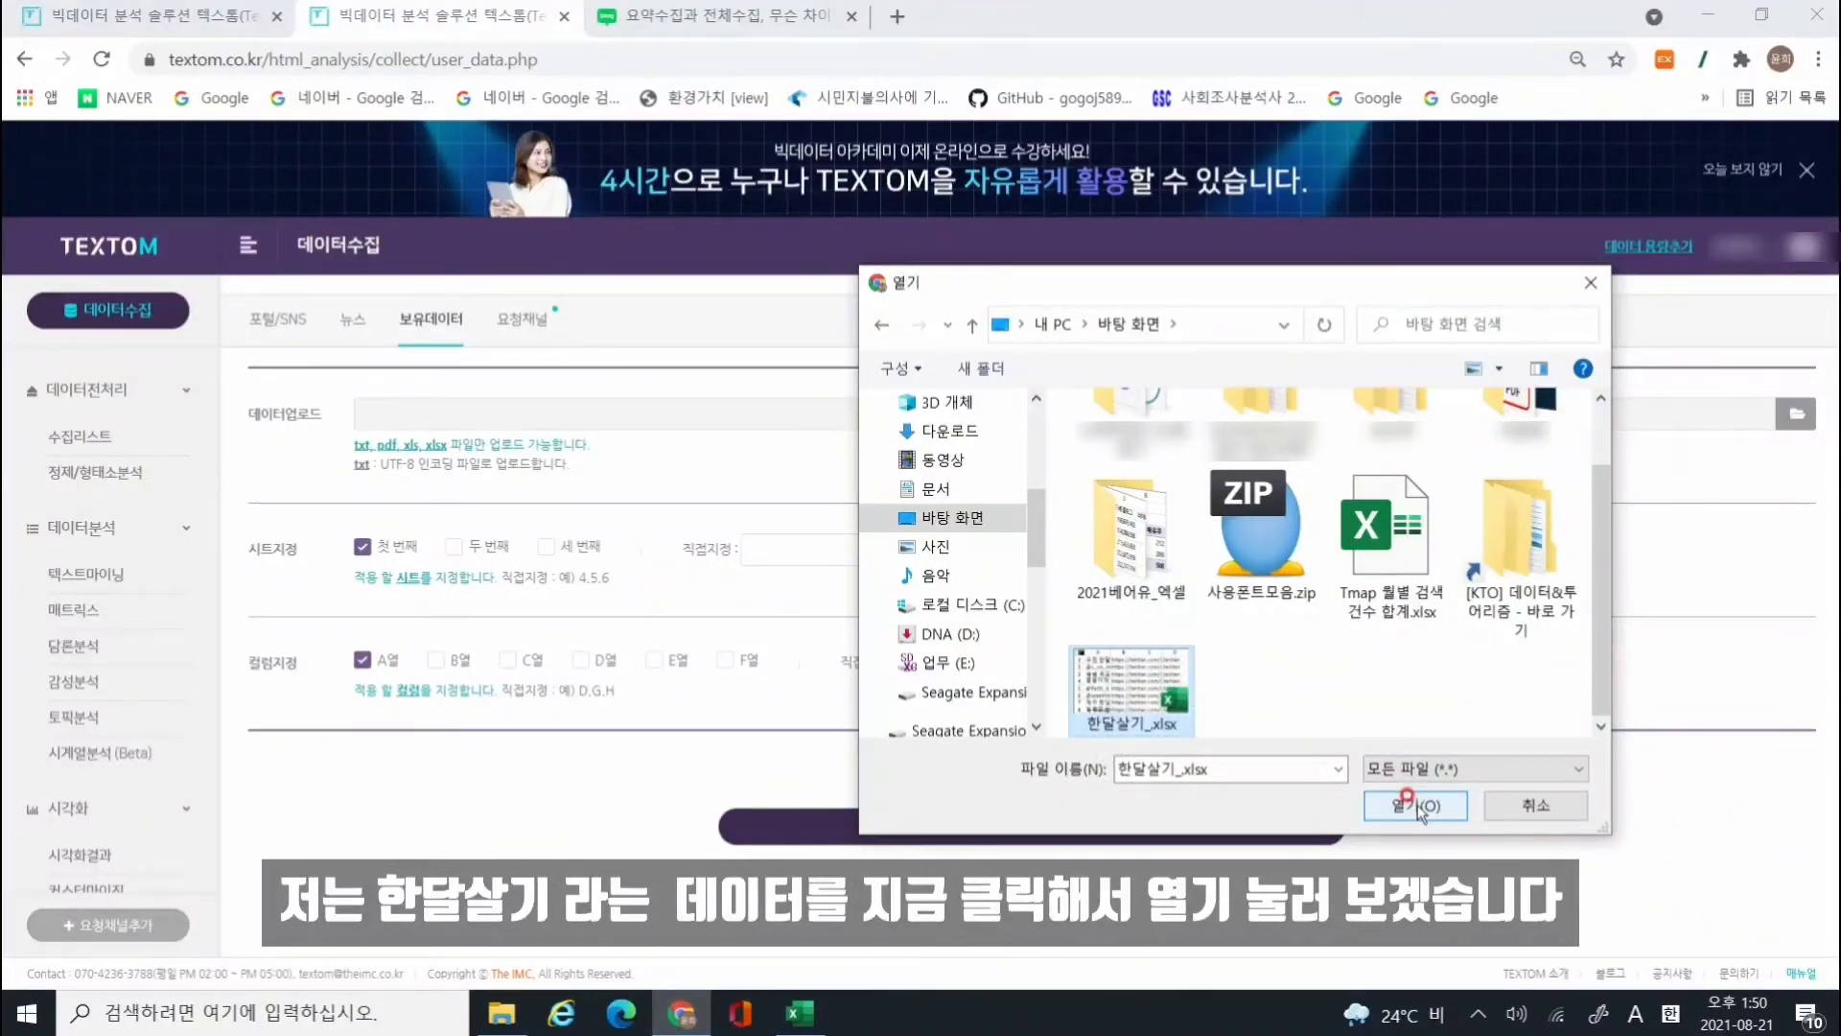
- Compare the first-sheet (첫 번째) and column A (A열) upload settings with the layout of the 한달살기_.xlsx worksheet in Excel
{"action": "left_click", "coordinate": [640, 443]}
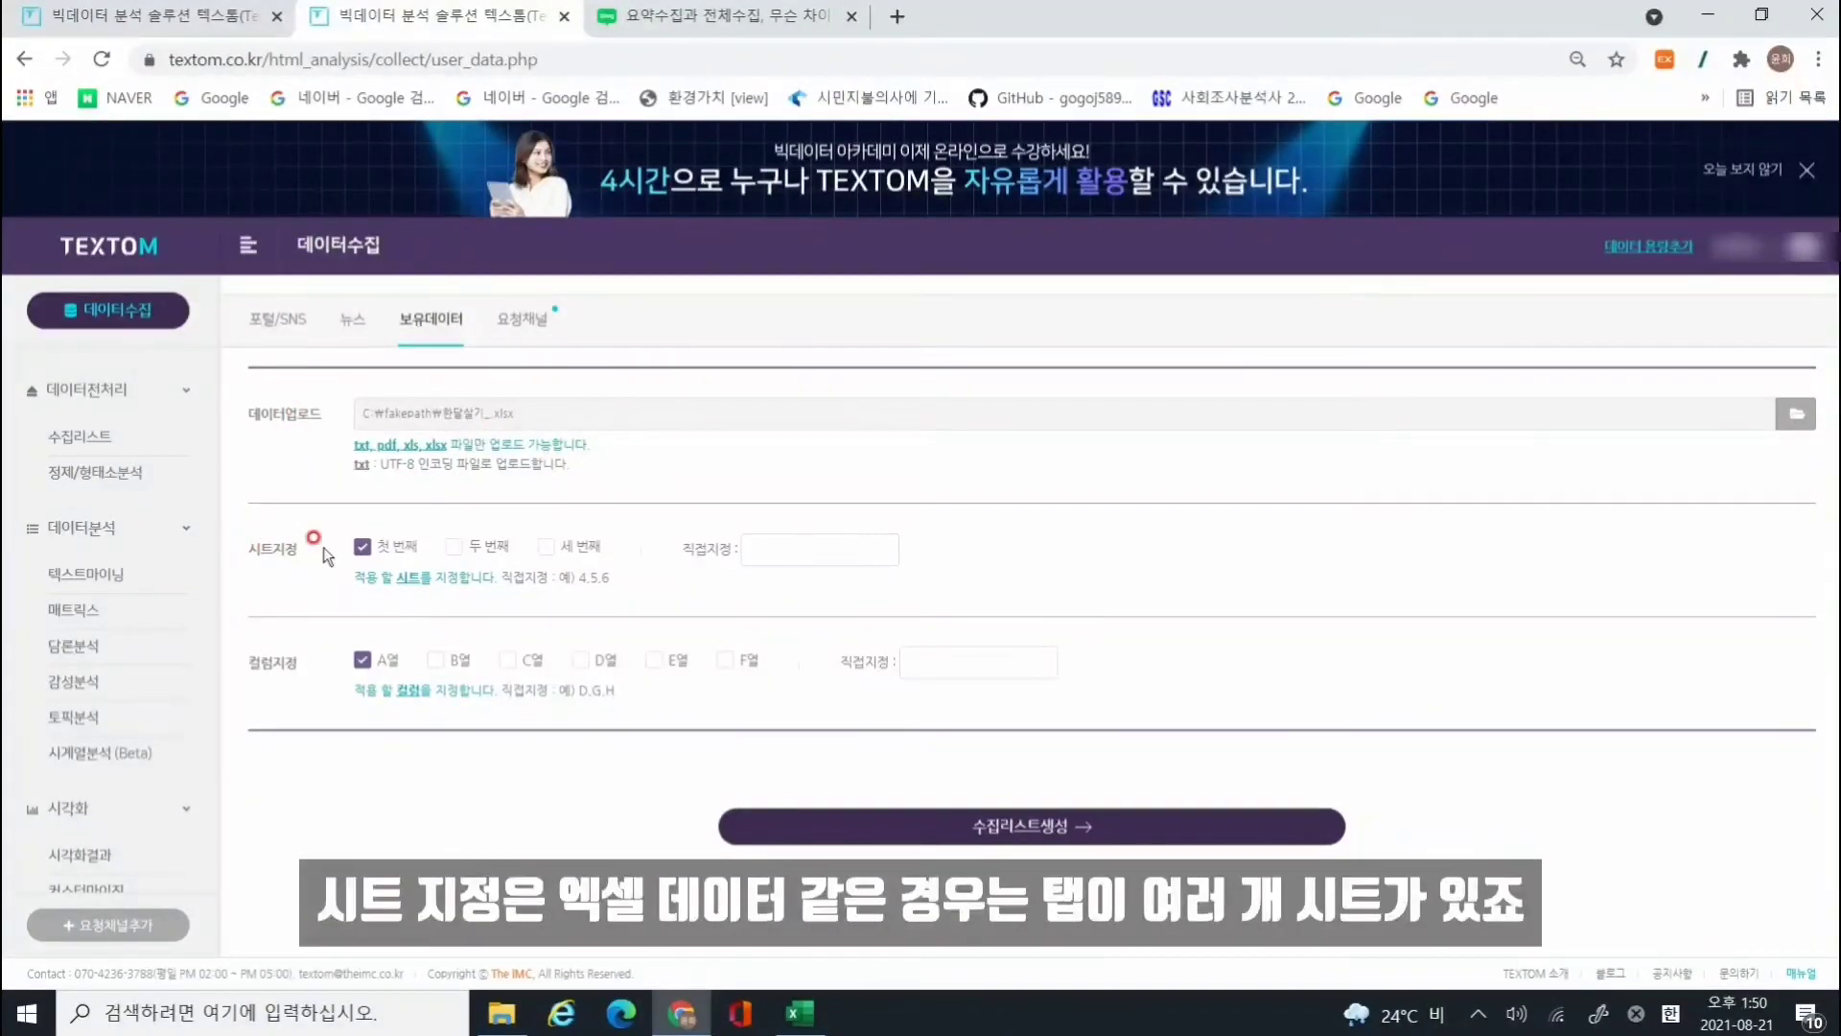
{"action": "left_click", "coordinate": [376, 556]}
{"action": "left_click", "coordinate": [388, 552]}
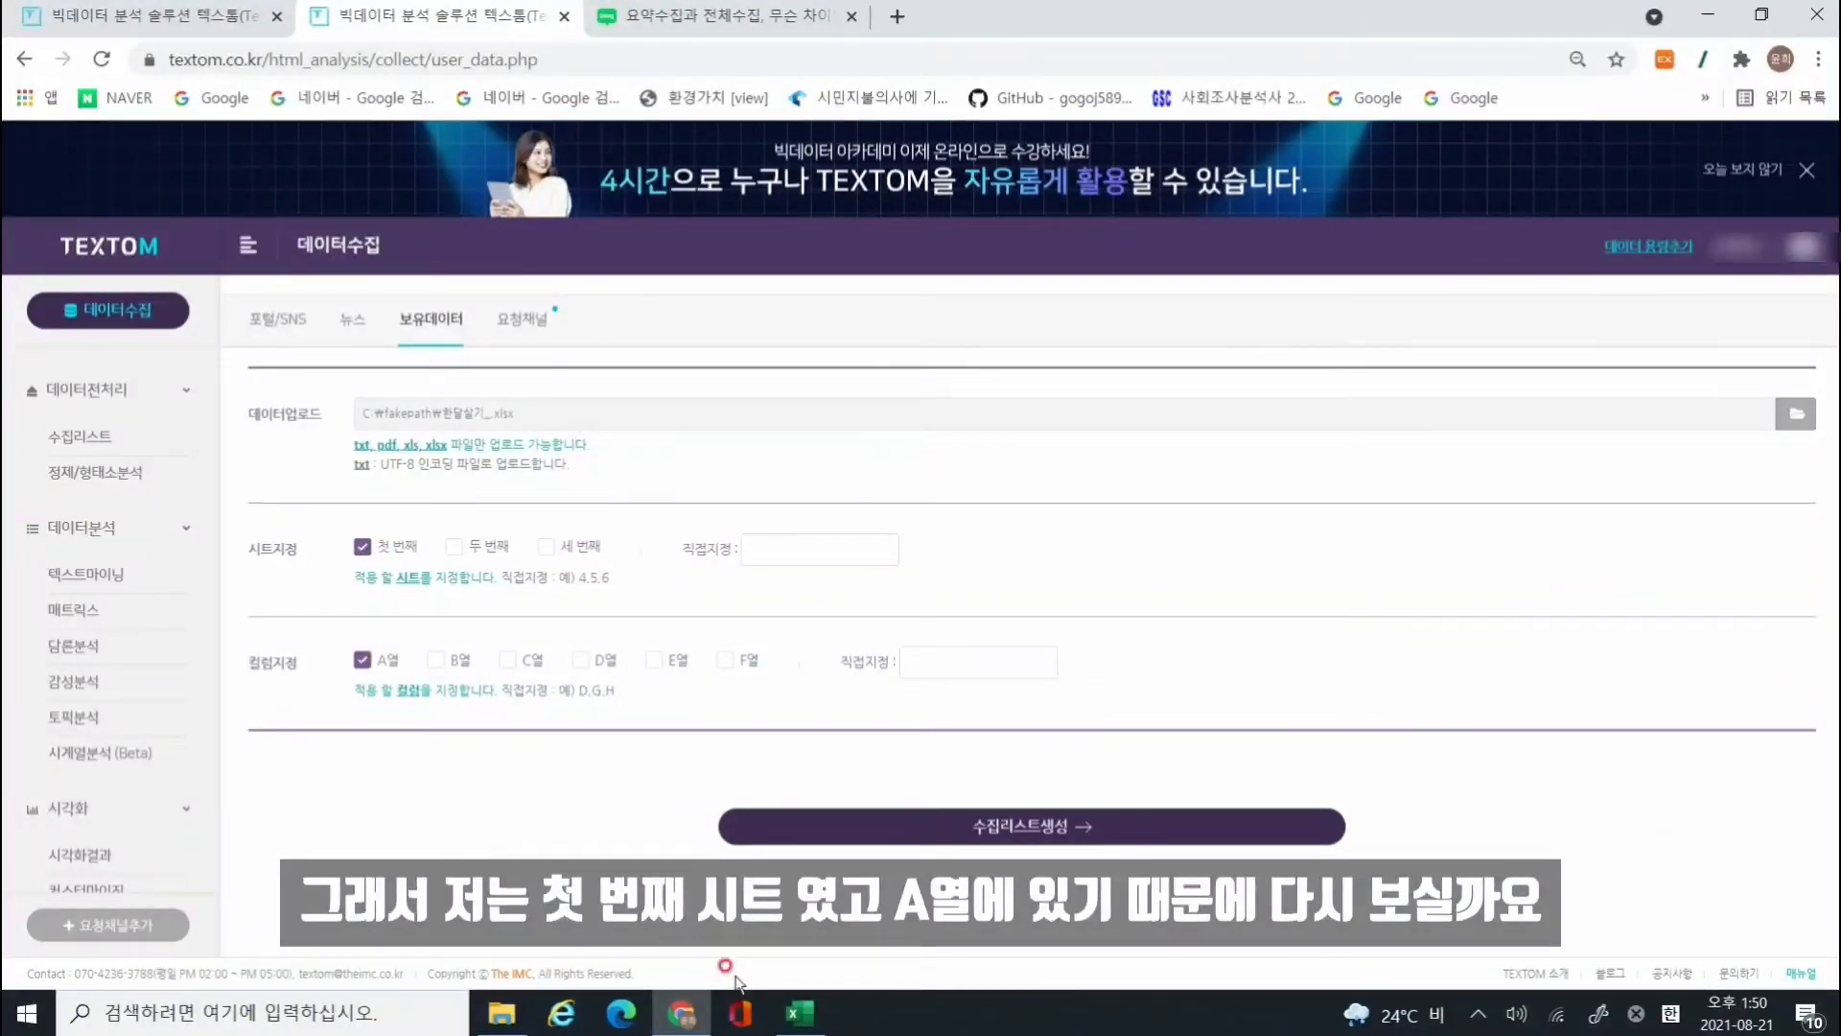
{"action": "left_click", "coordinate": [808, 1021]}
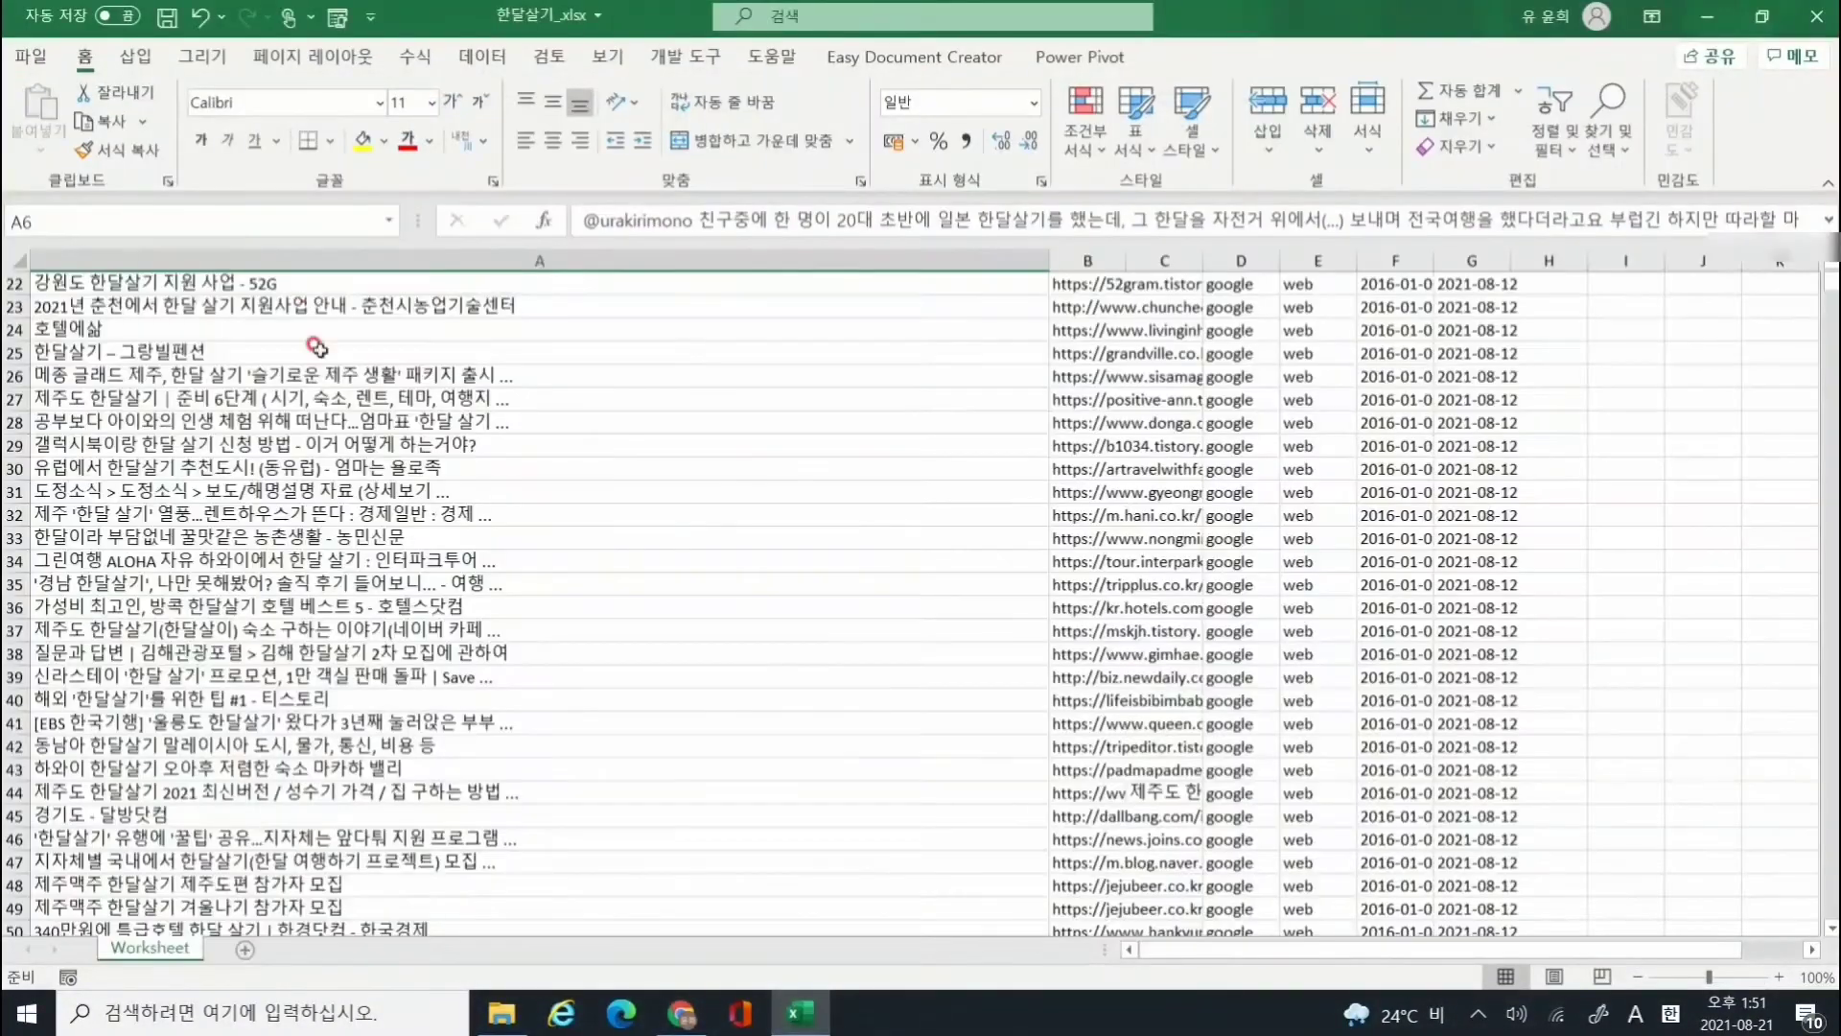
{"action": "scroll", "coordinate": [450, 458], "scroll_direction": "up", "scroll_amount": 4}
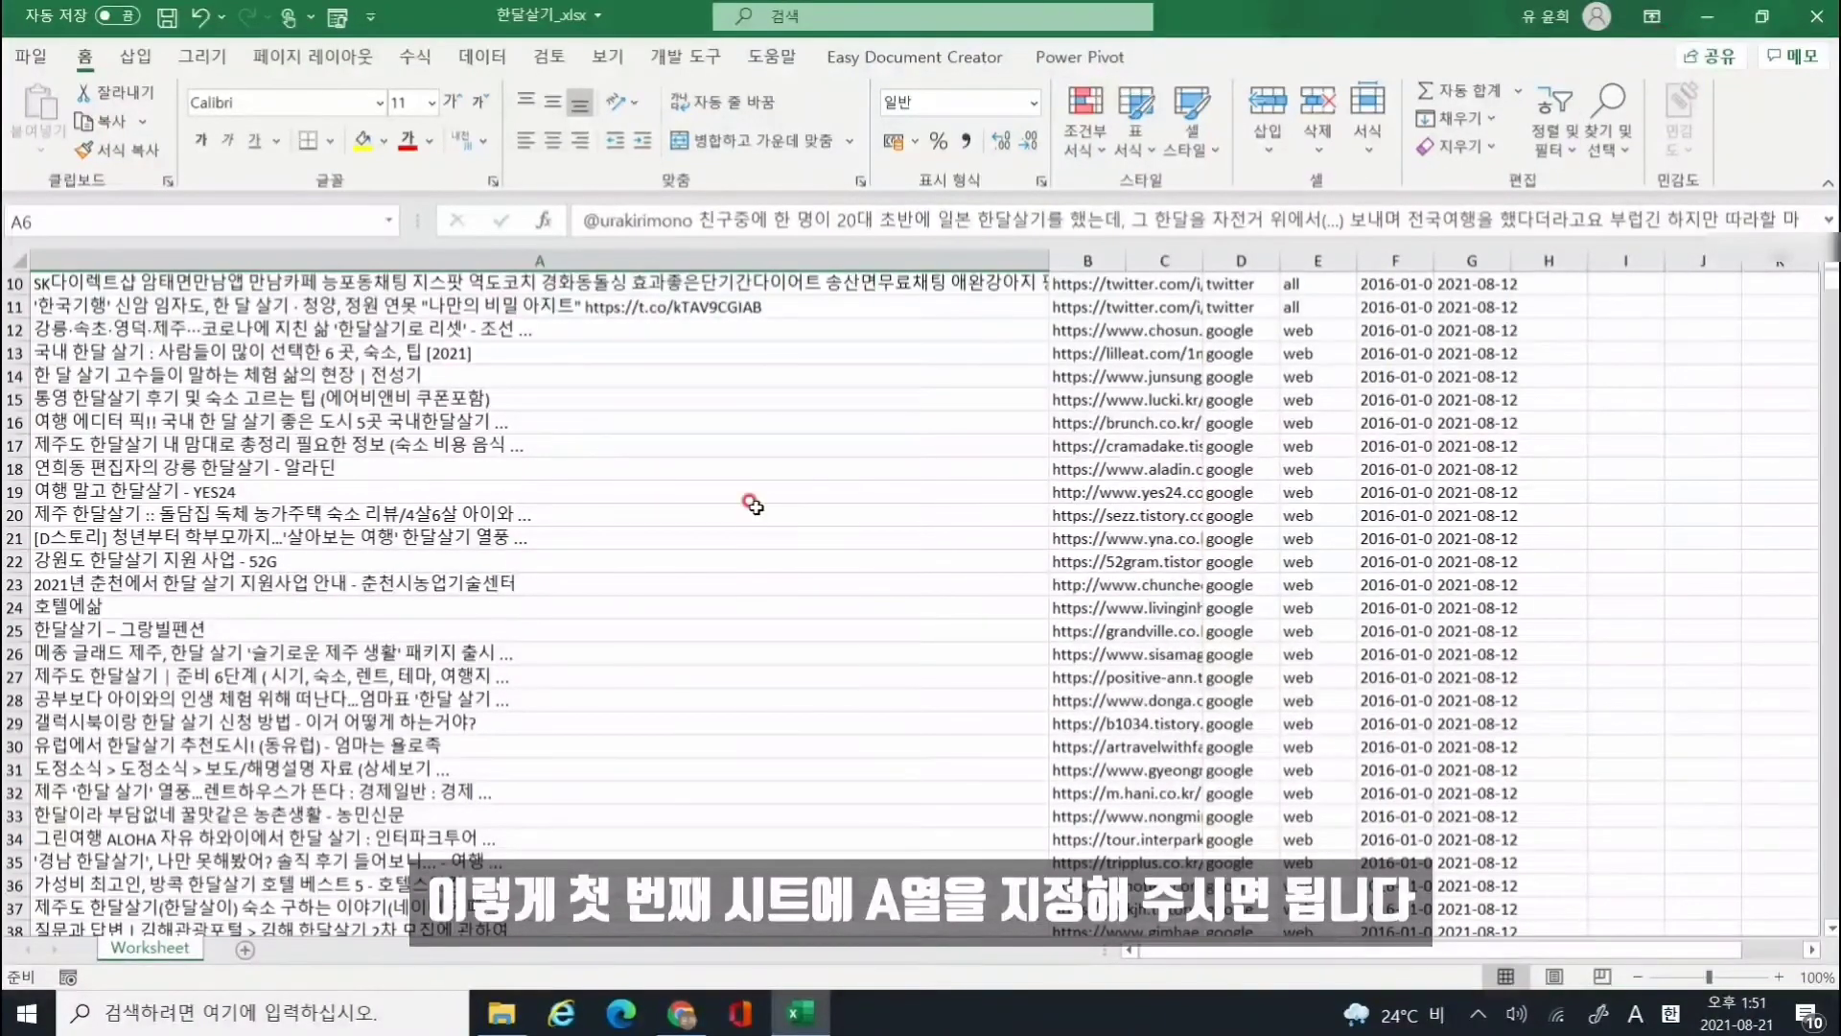
{"action": "left_click", "coordinate": [1708, 17]}
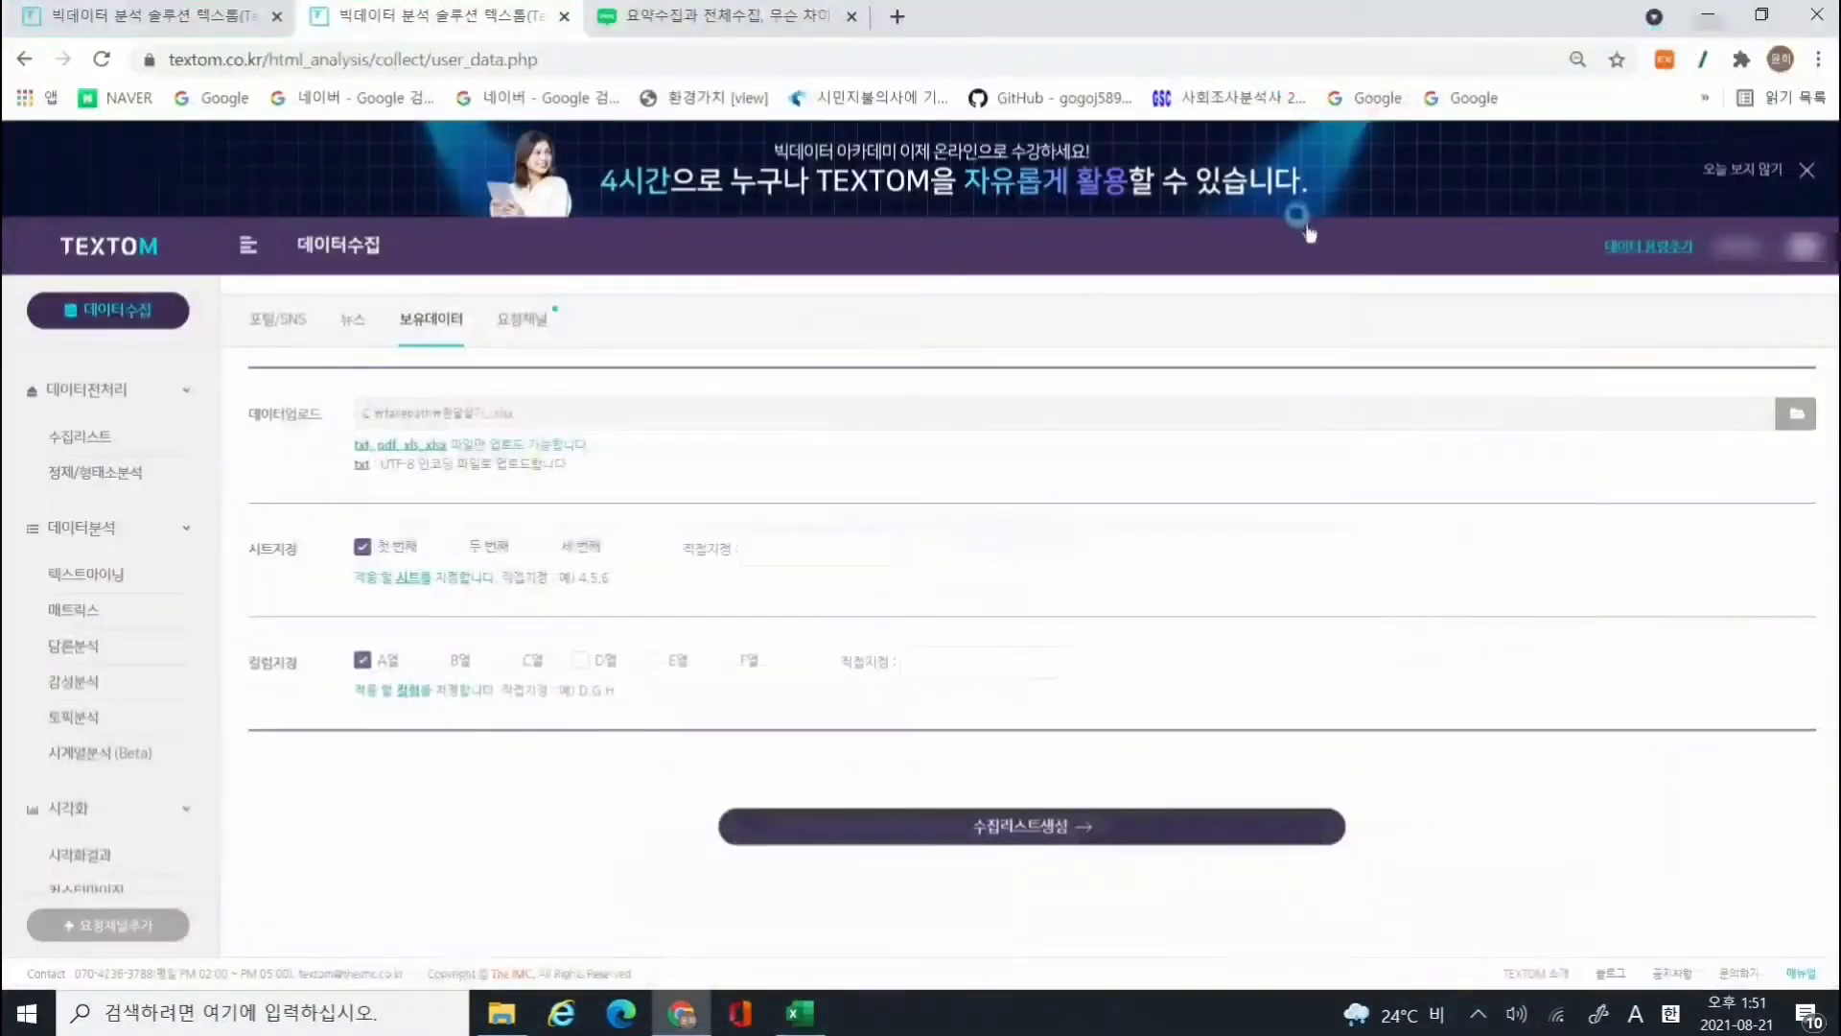
- Create the collection list from the chosen file, confirm the registration and acknowledge its completion
{"action": "left_click", "coordinate": [963, 824]}
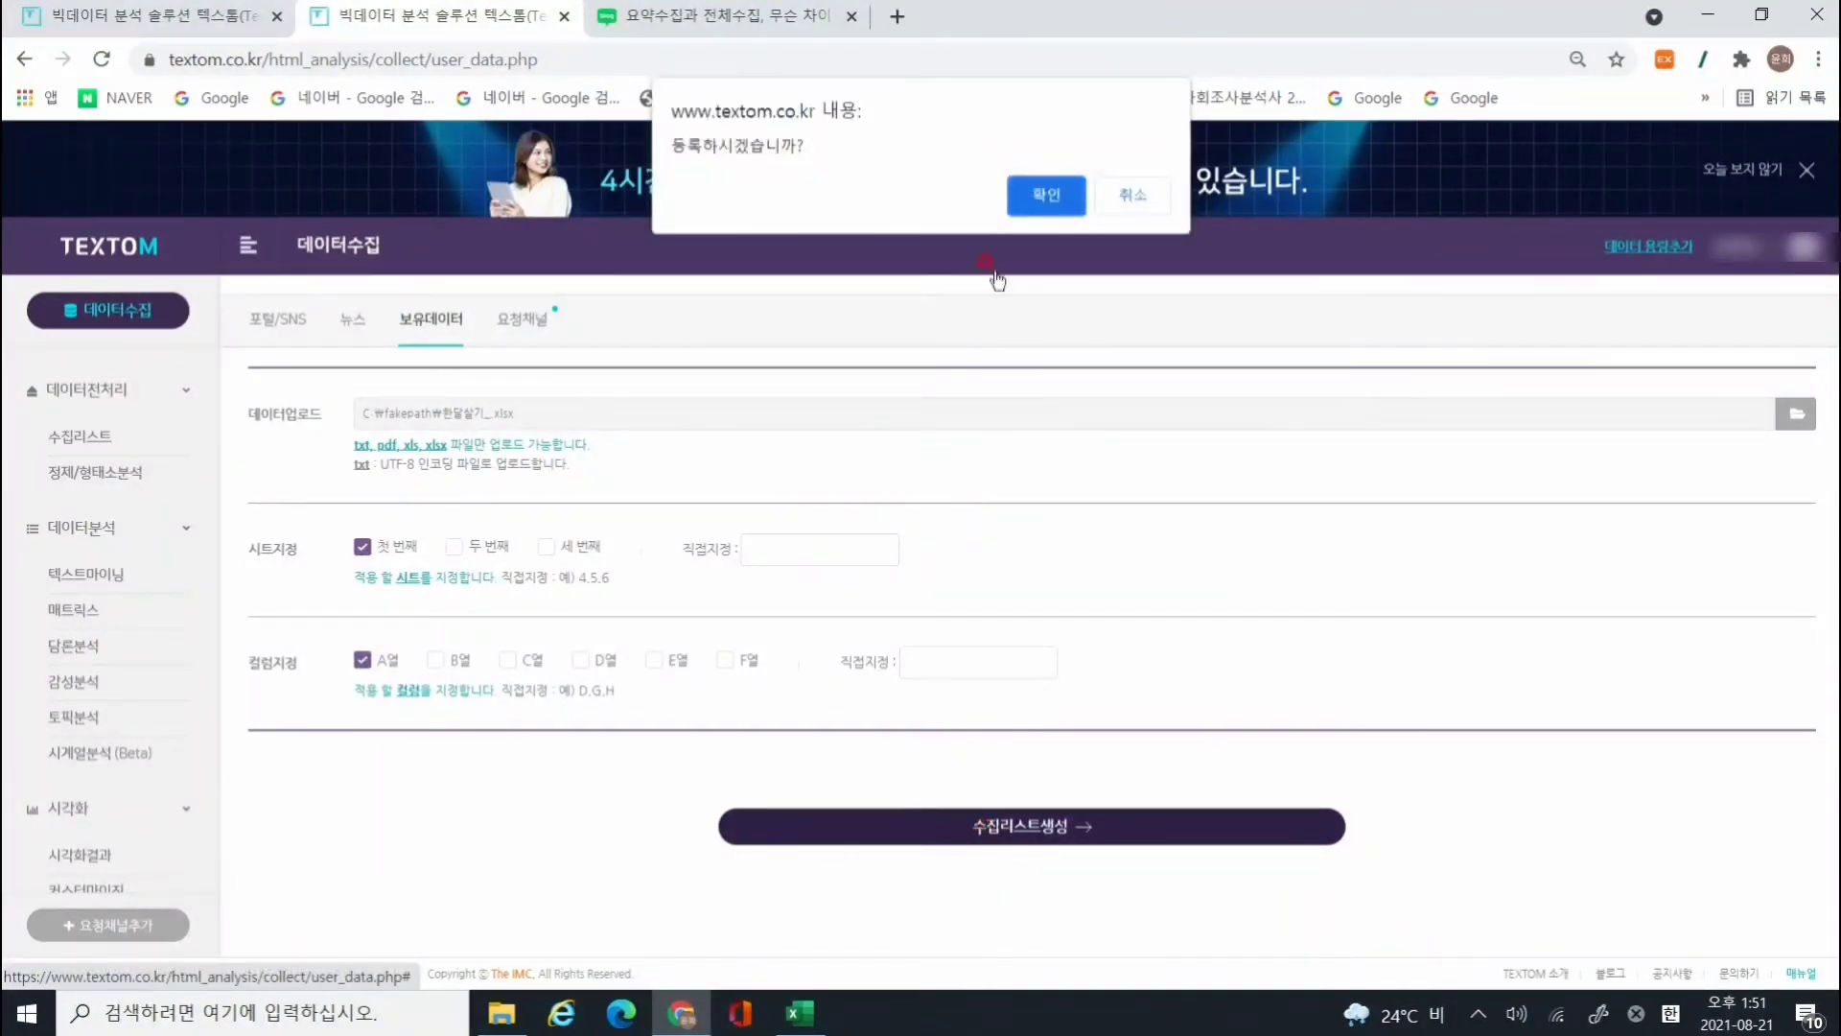
{"action": "left_click", "coordinate": [1045, 192]}
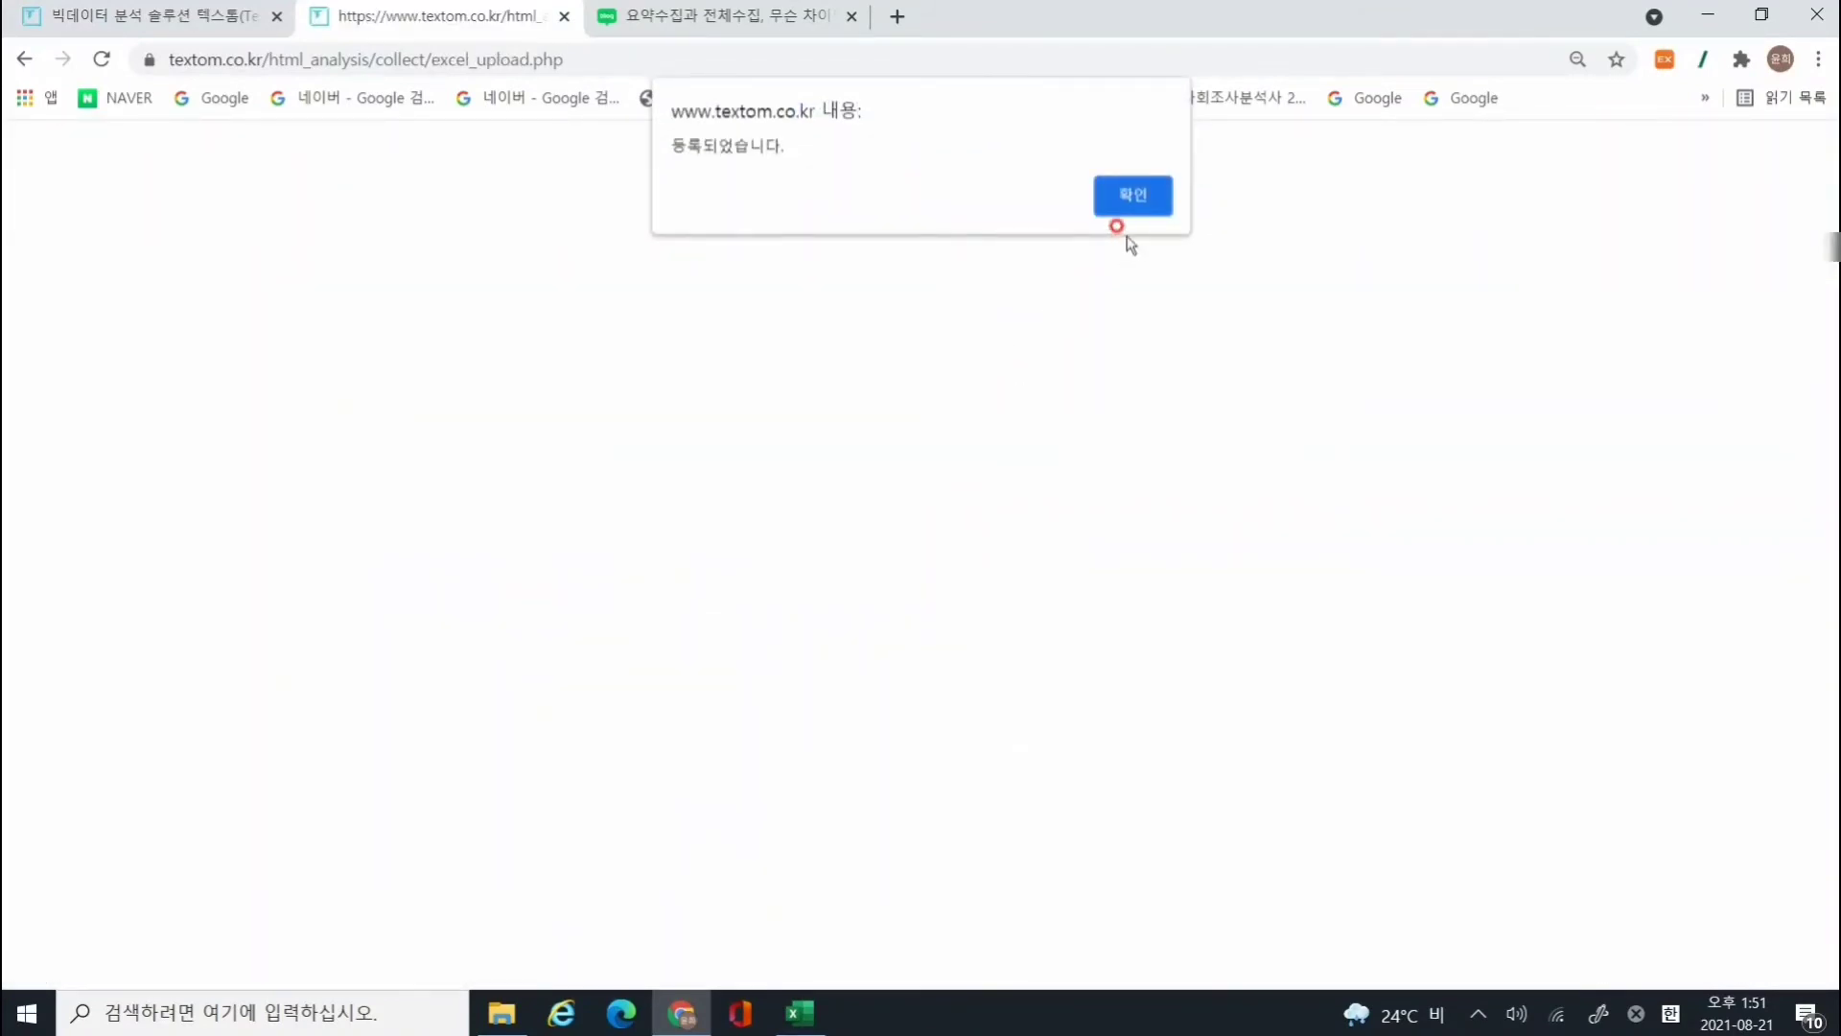
{"action": "left_click", "coordinate": [1132, 195]}
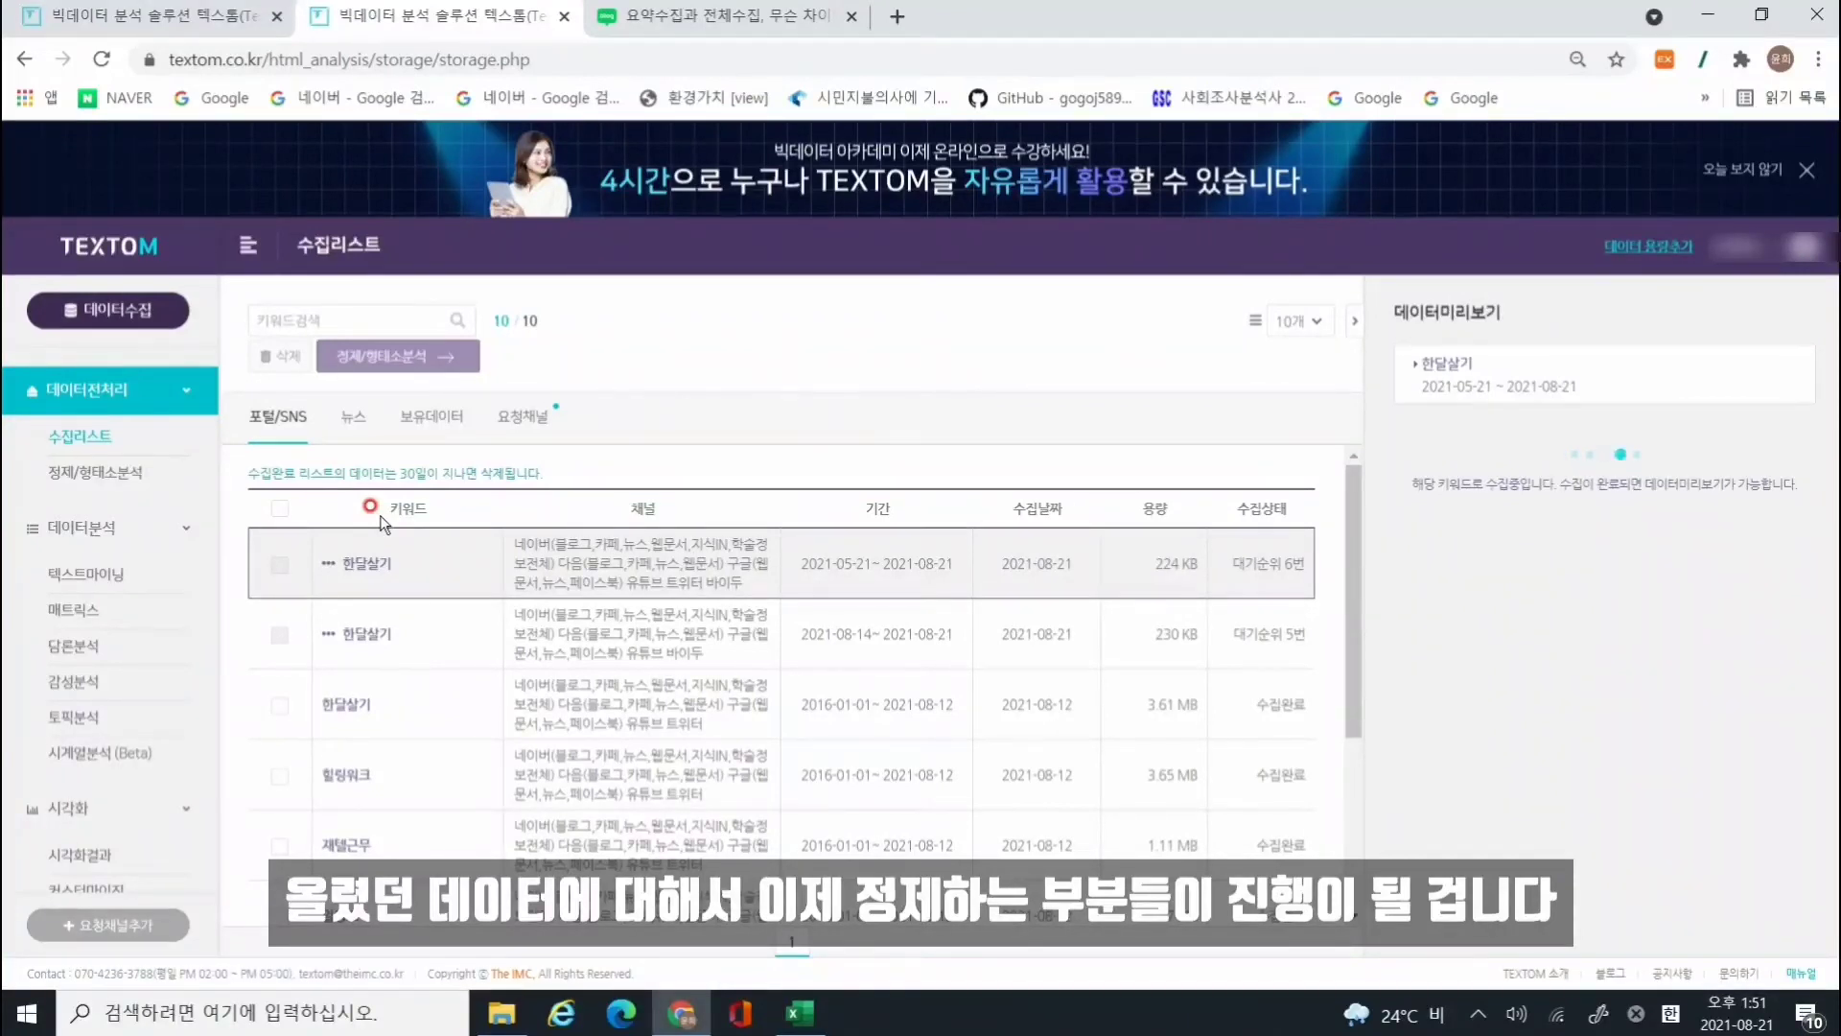
- Check the collection status of the uploaded 한달살기_ file in the collection list's owned data (보유데이터), and return to data collection
{"action": "left_click", "coordinate": [81, 436]}
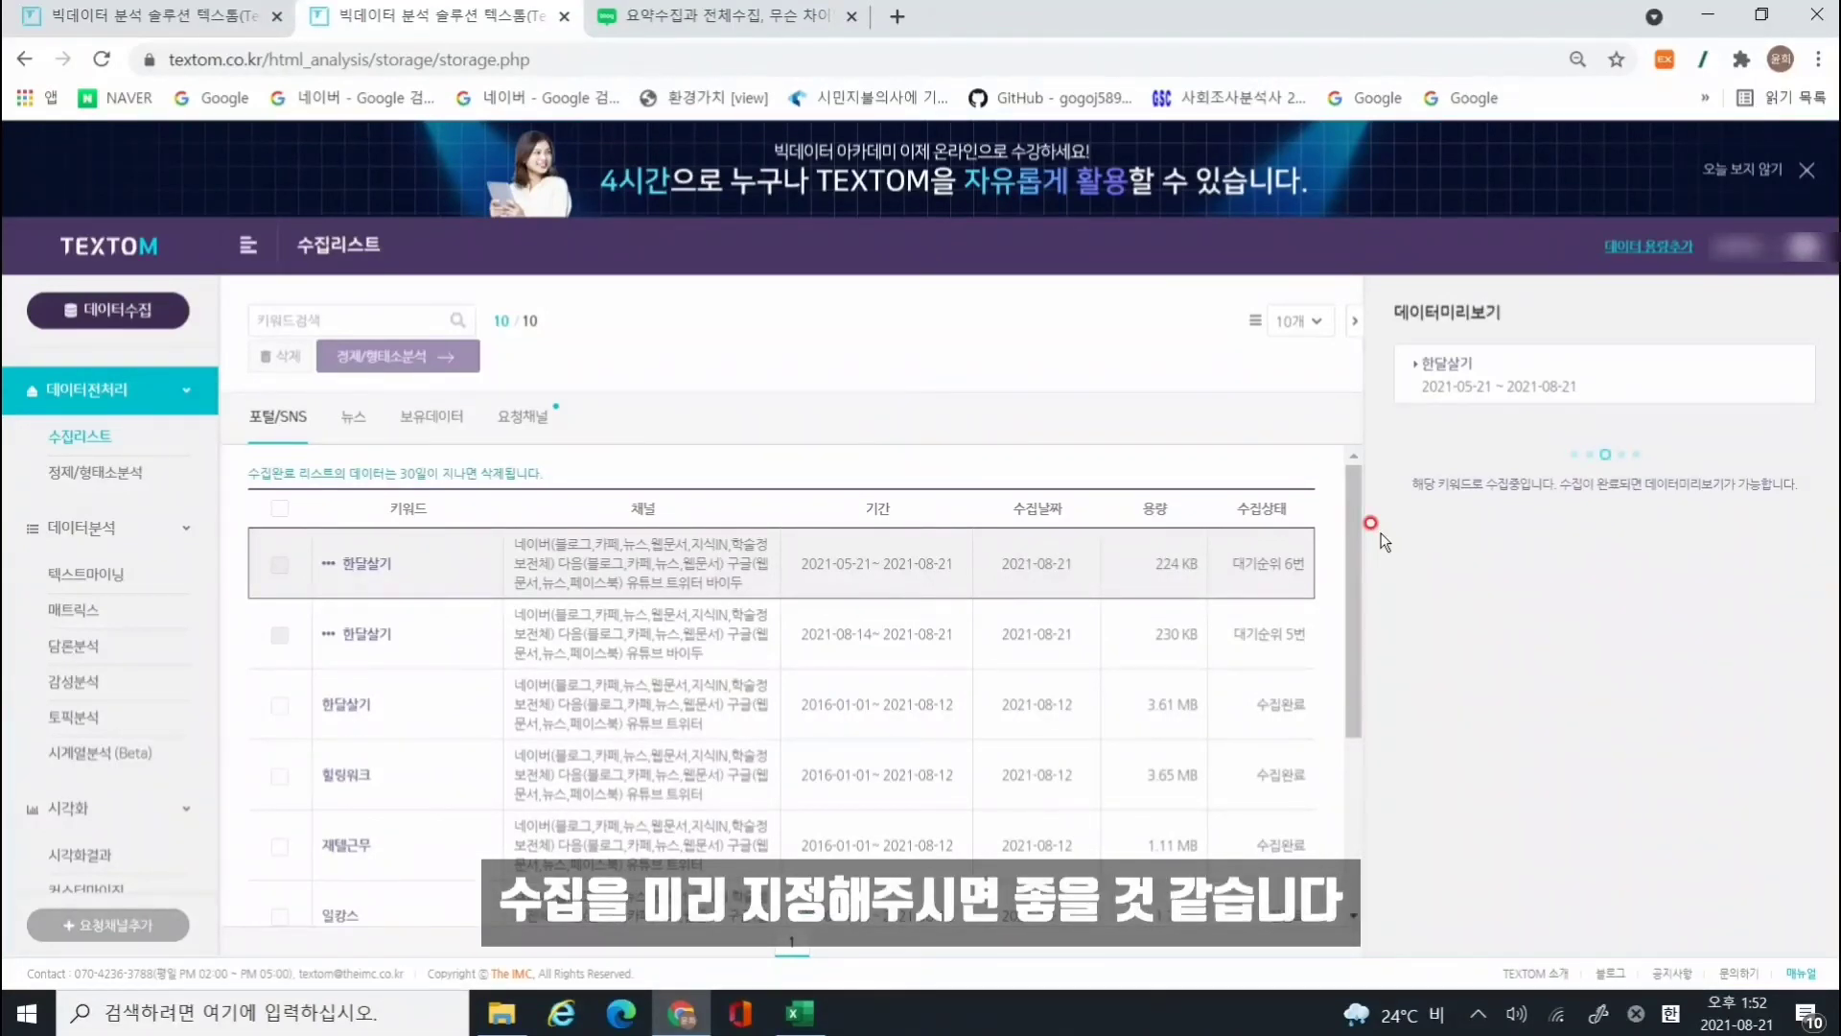
{"action": "left_click", "coordinate": [420, 418]}
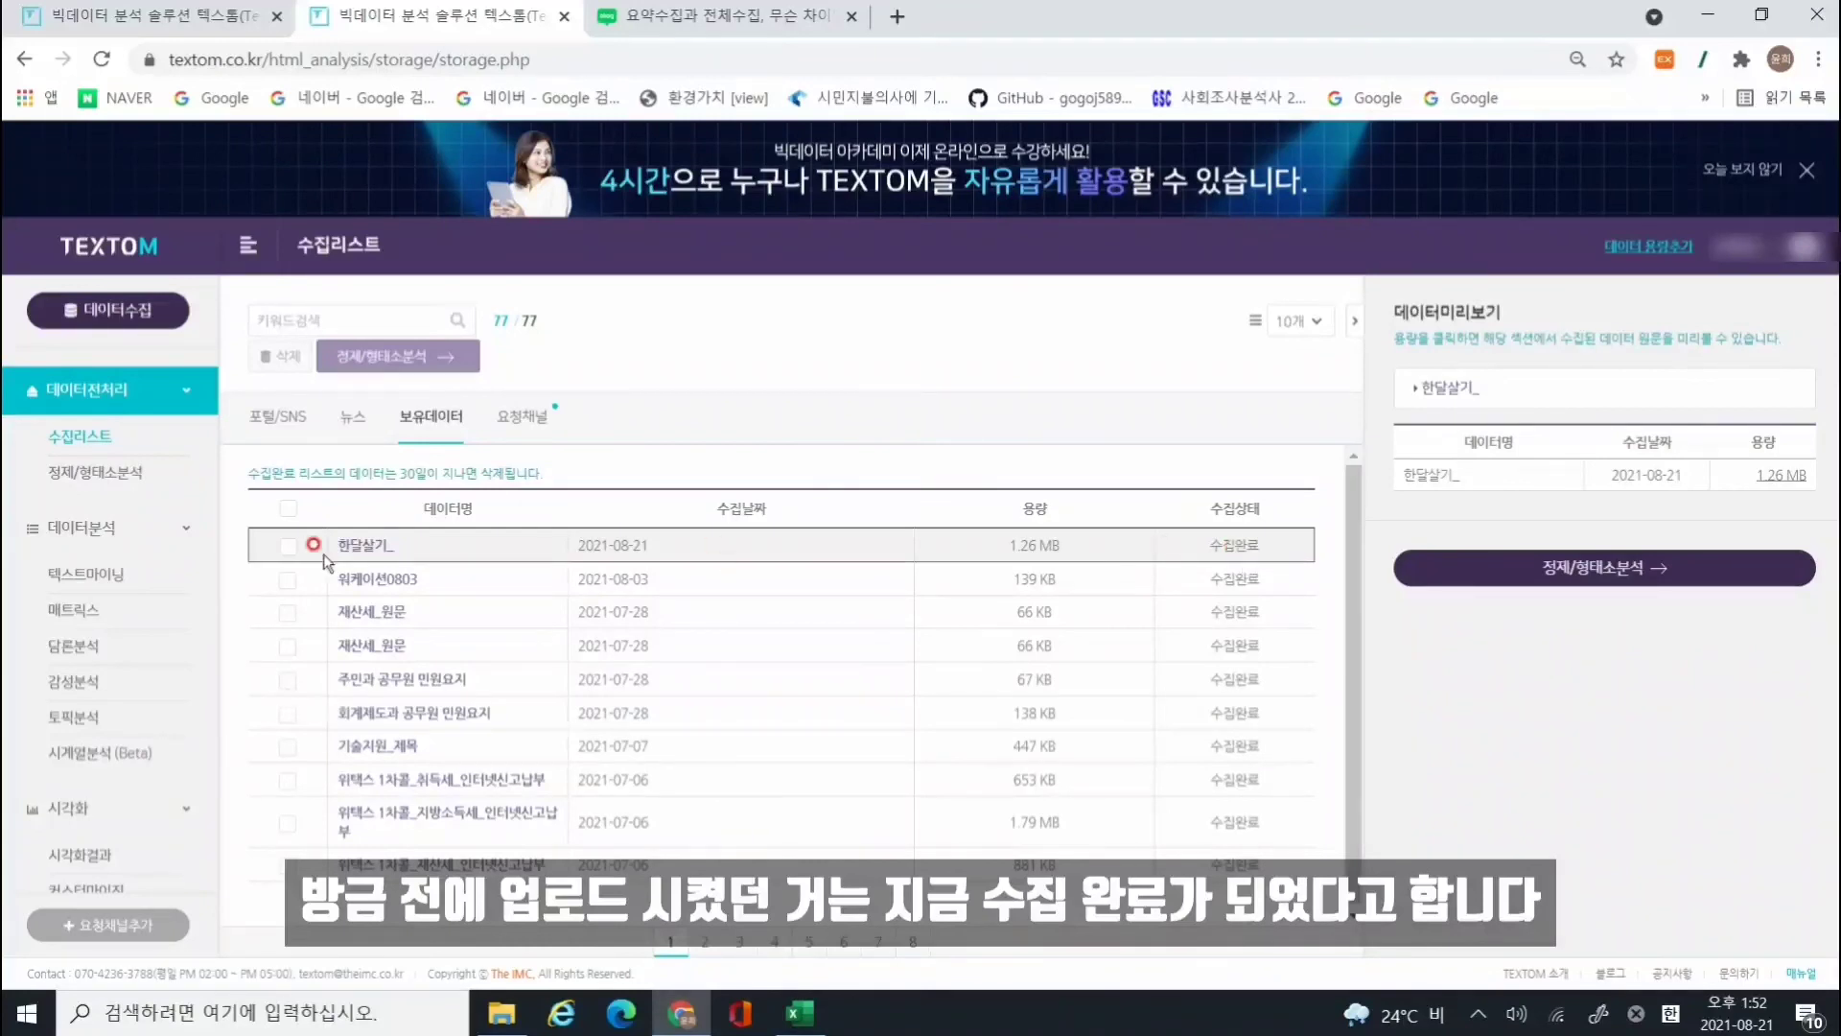
{"action": "left_click", "coordinate": [73, 318]}
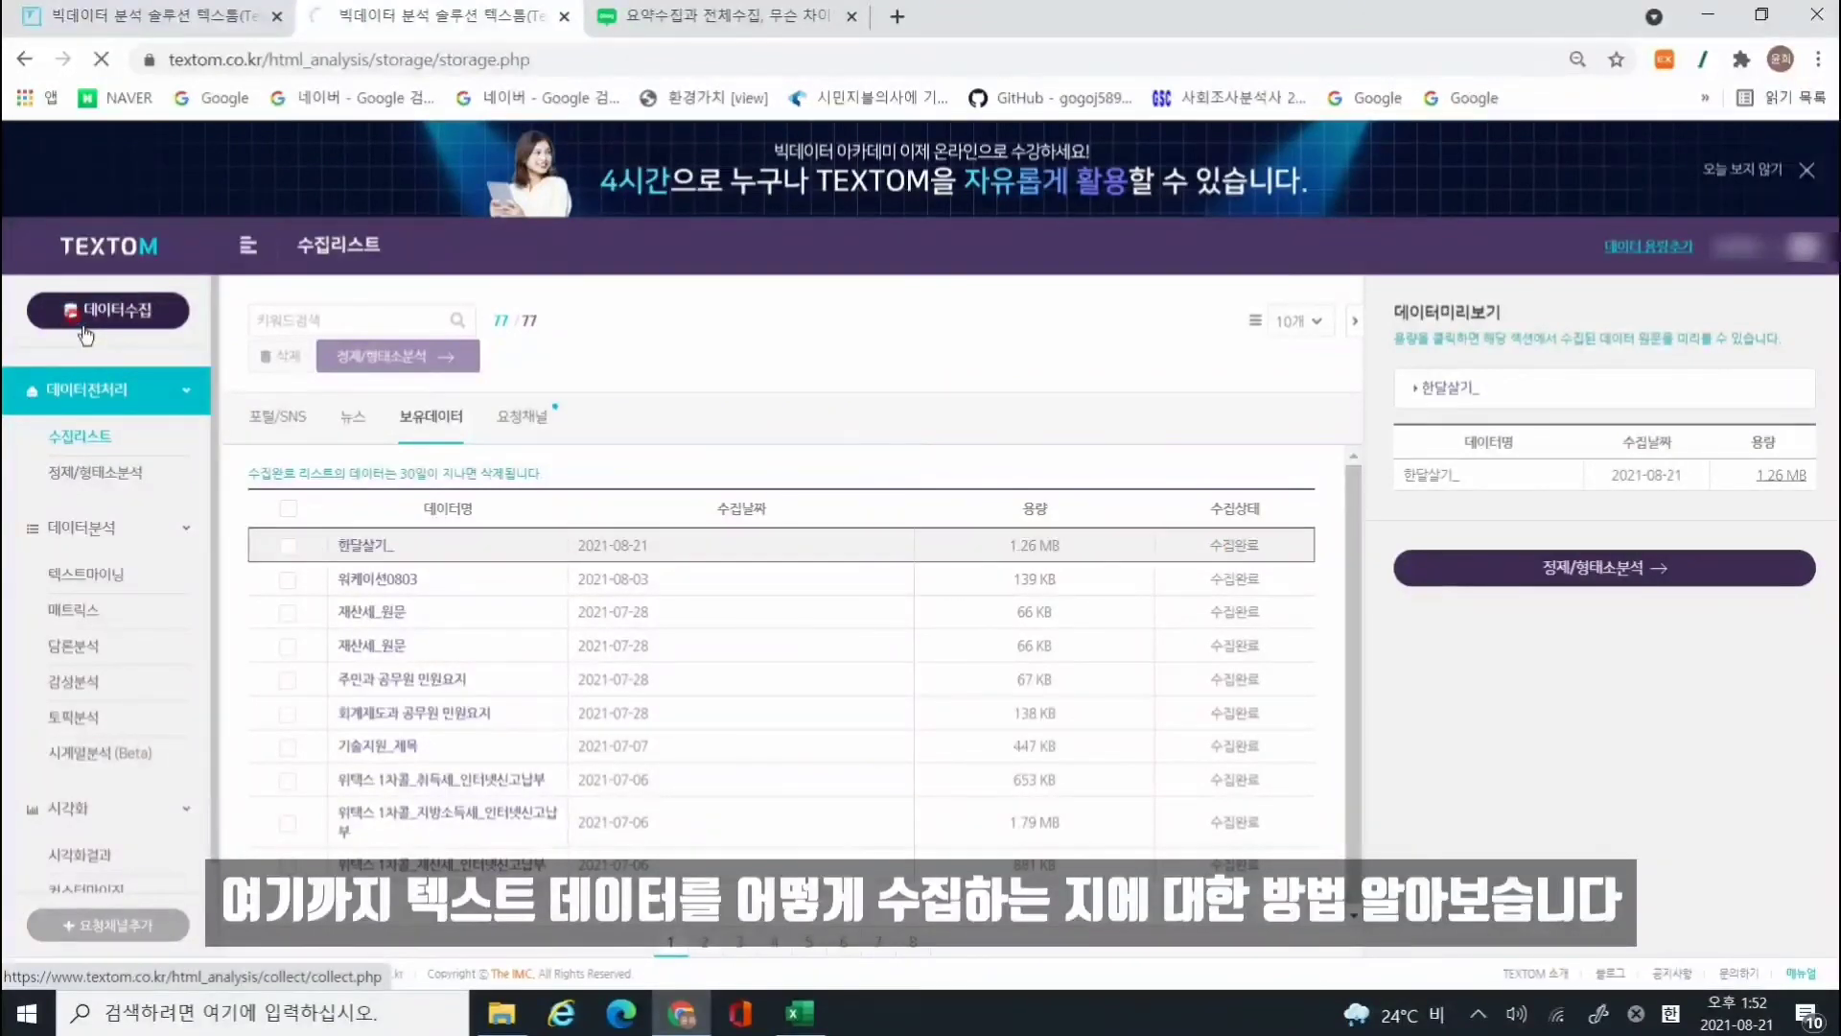